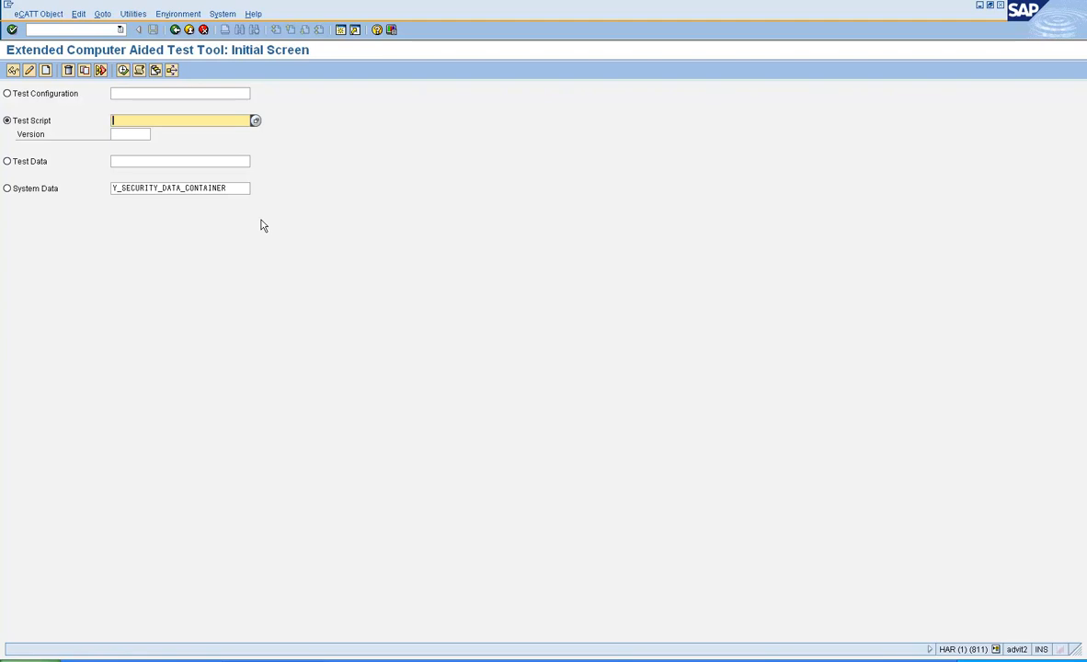
Step: Select Test Script and pick Y_CREATE_MASS_USERS_SU01 from the name history
left_click(33, 122)
type("Y")
left_click(175, 131)
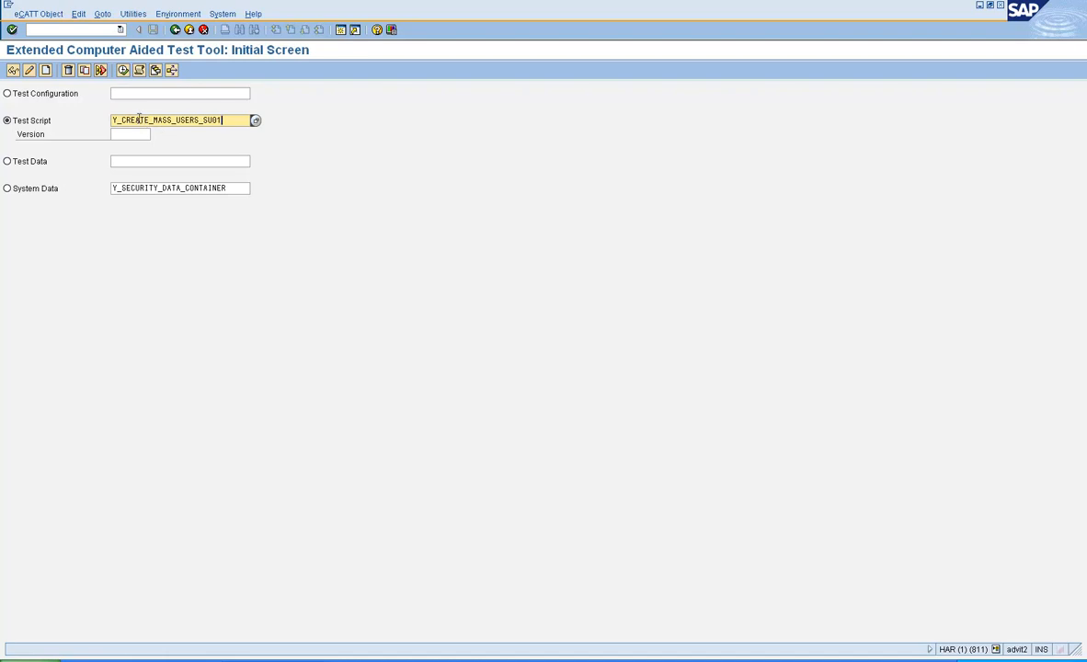
Step: Create the script titled 'ECATT Script for creating mass users' with component BC-SEC
left_click(46, 73)
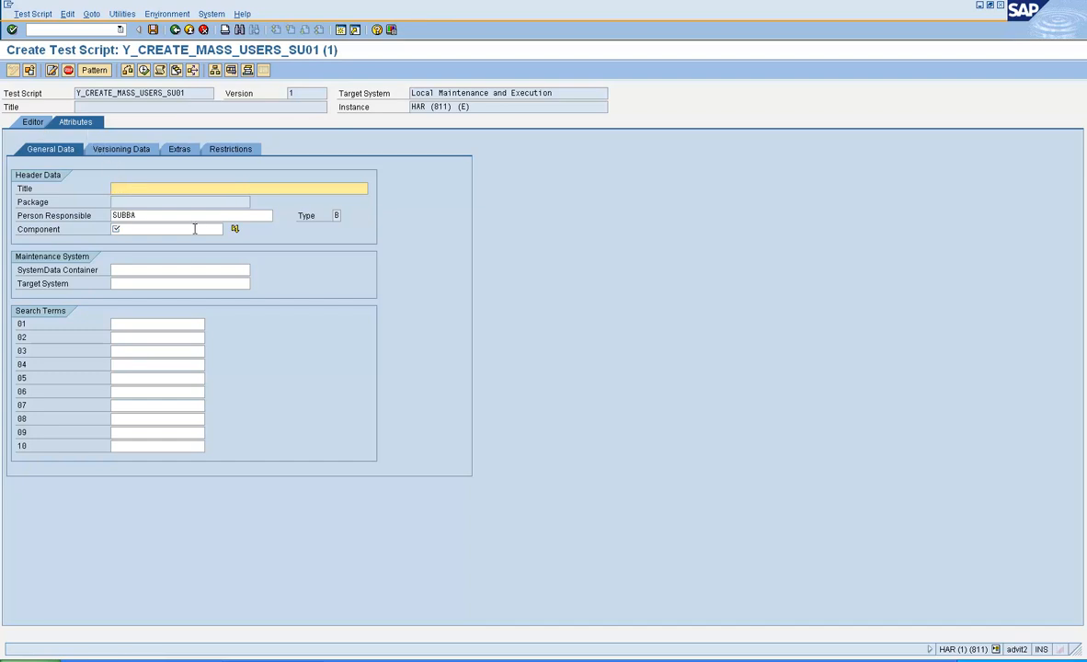
type("ECATT Script for creating mass users")
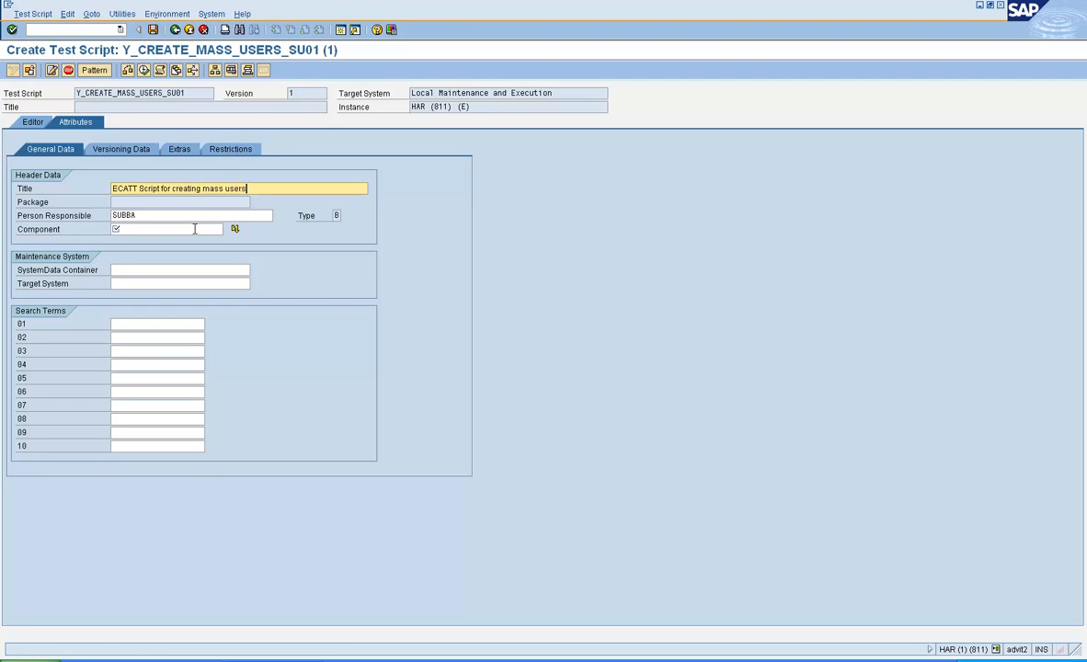
left_click(195, 230)
key("BackSpace")
key("Down")
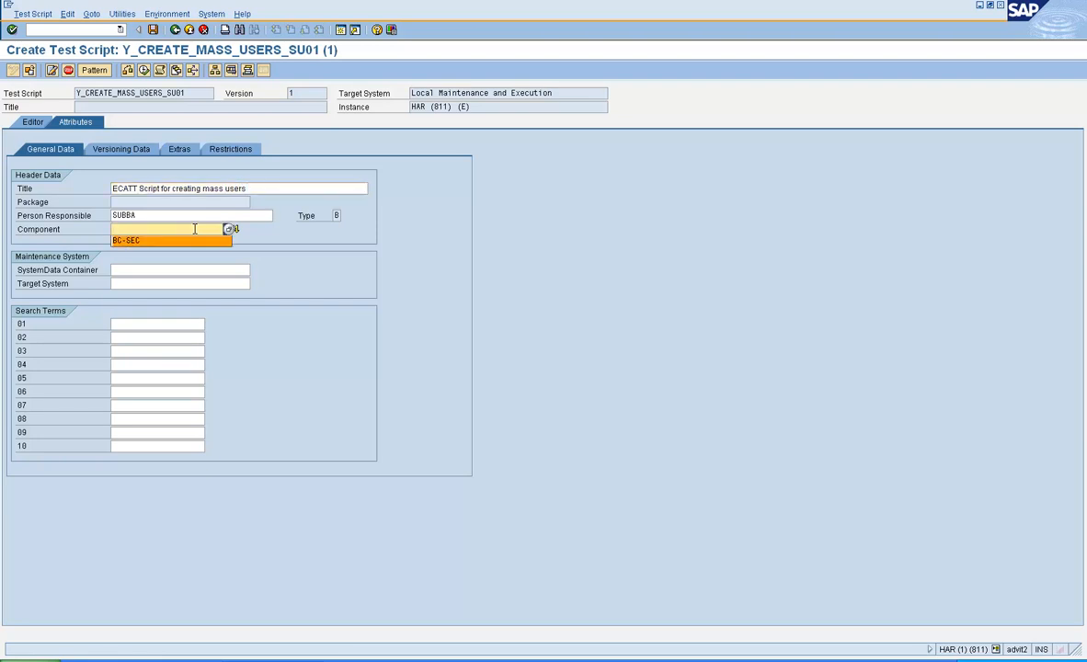
key("Return")
key("Return")
Step: Set system data container Y_SECURITY_DATA_CONTAINER and target system HARCLNT811
left_click(213, 272)
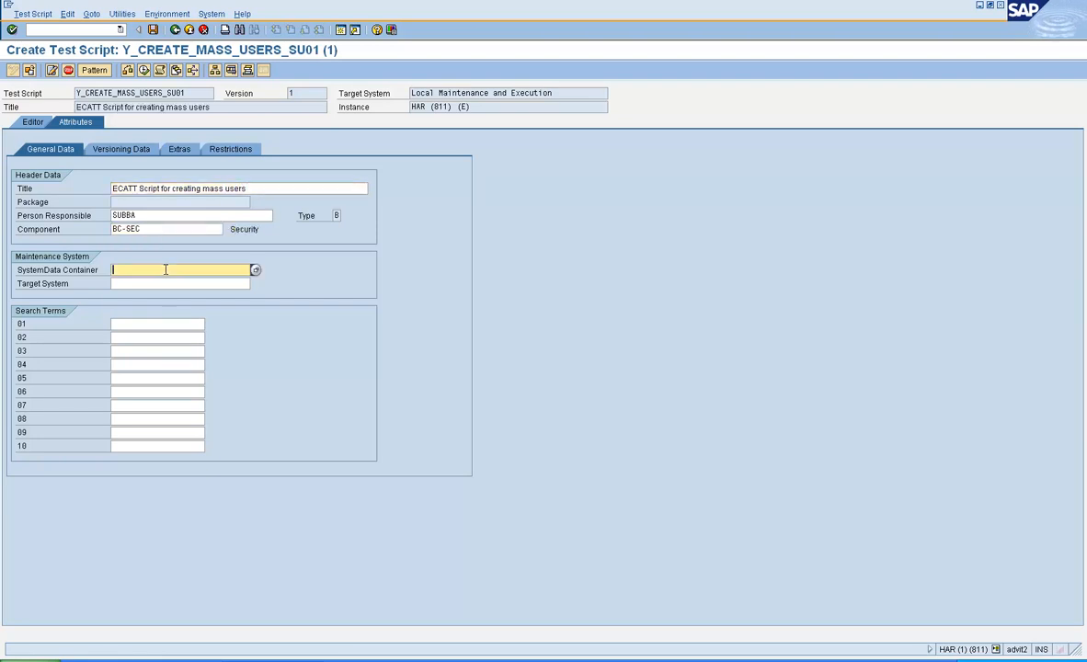
key("BackSpace")
key("Down")
key("Return")
key("Tab")
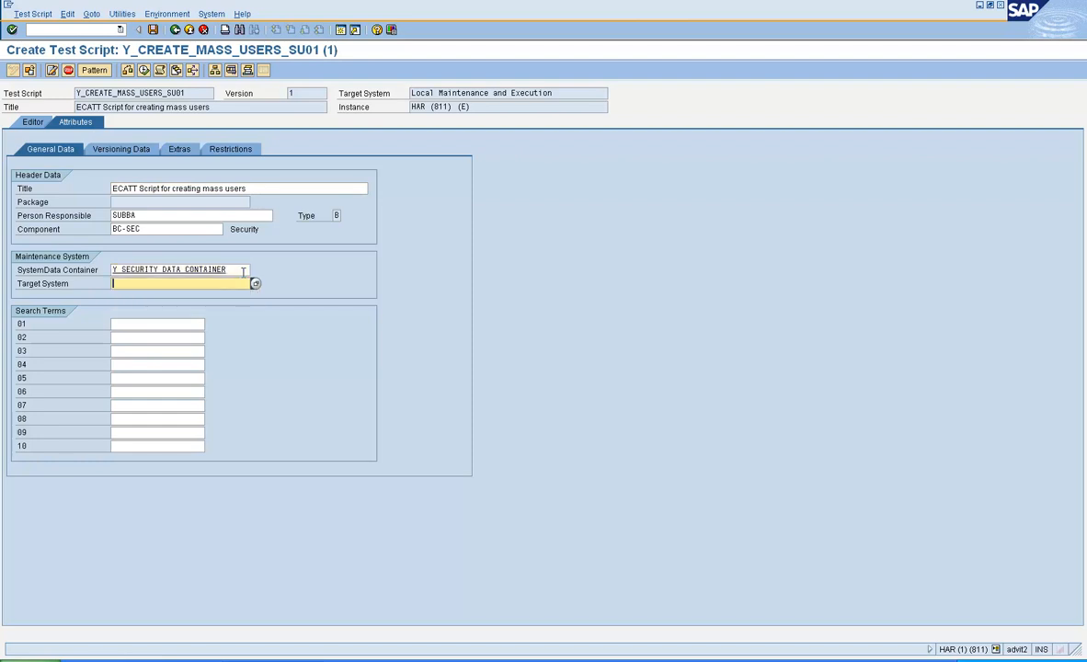
key("BackSpace")
key("Down")
key("Return")
key("Return")
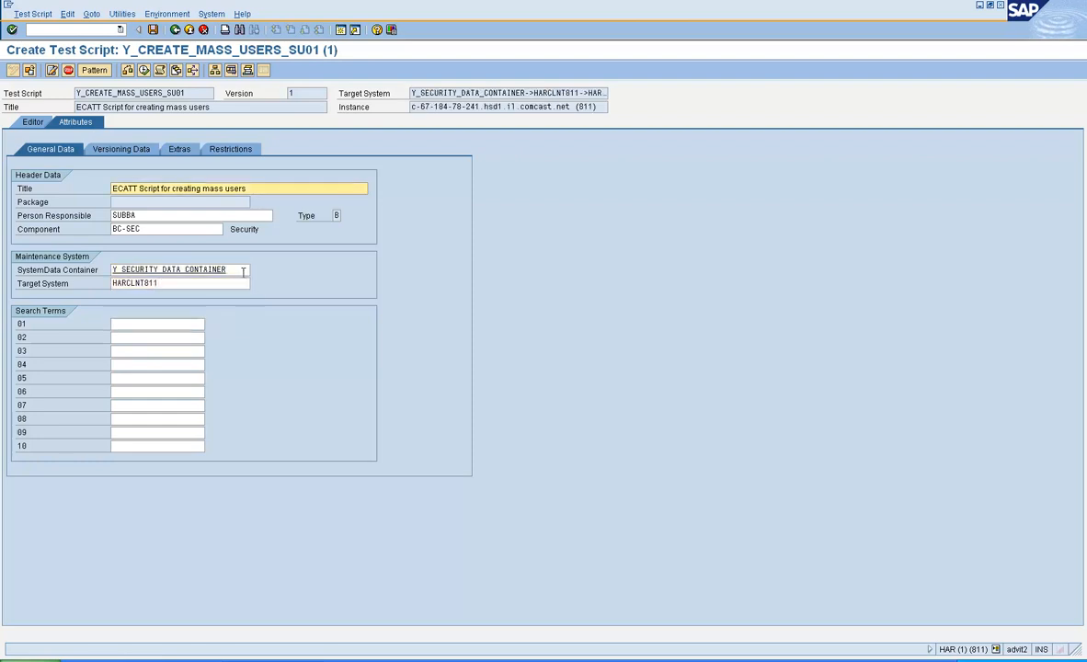
Step: Select the HARCLNT811 target system value and mark its client number 811
left_click(188, 285)
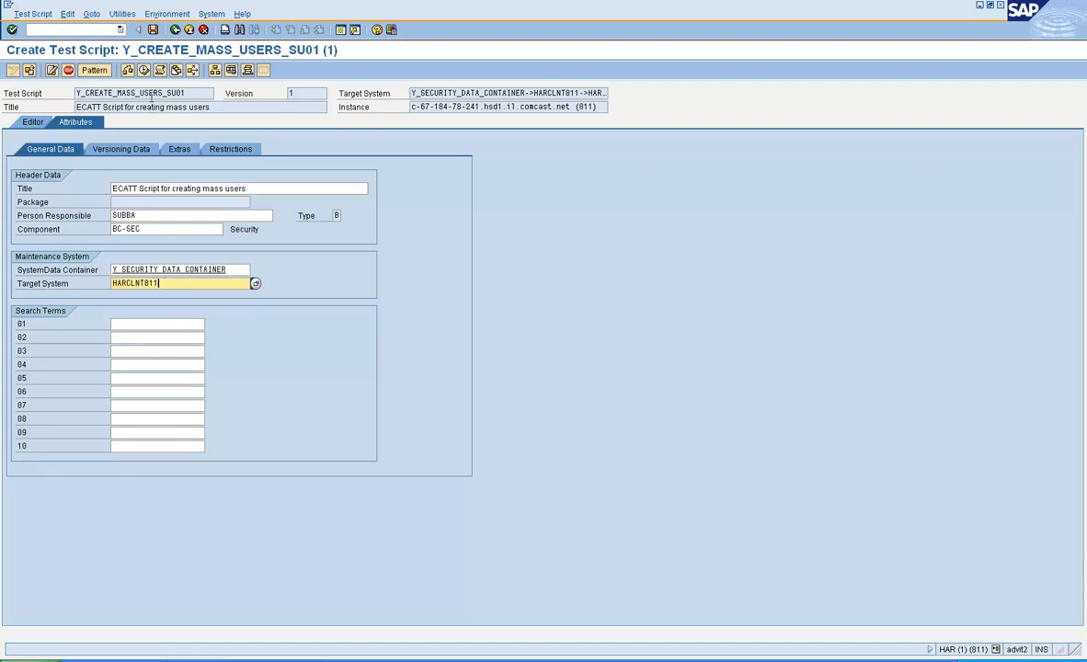
double_click(147, 285)
left_click(163, 284)
double_click(158, 284)
left_click(142, 284)
left_click_drag(142, 284, 97, 285)
Step: Save the script as a local object in $TMP and show its Editor
left_click(153, 29)
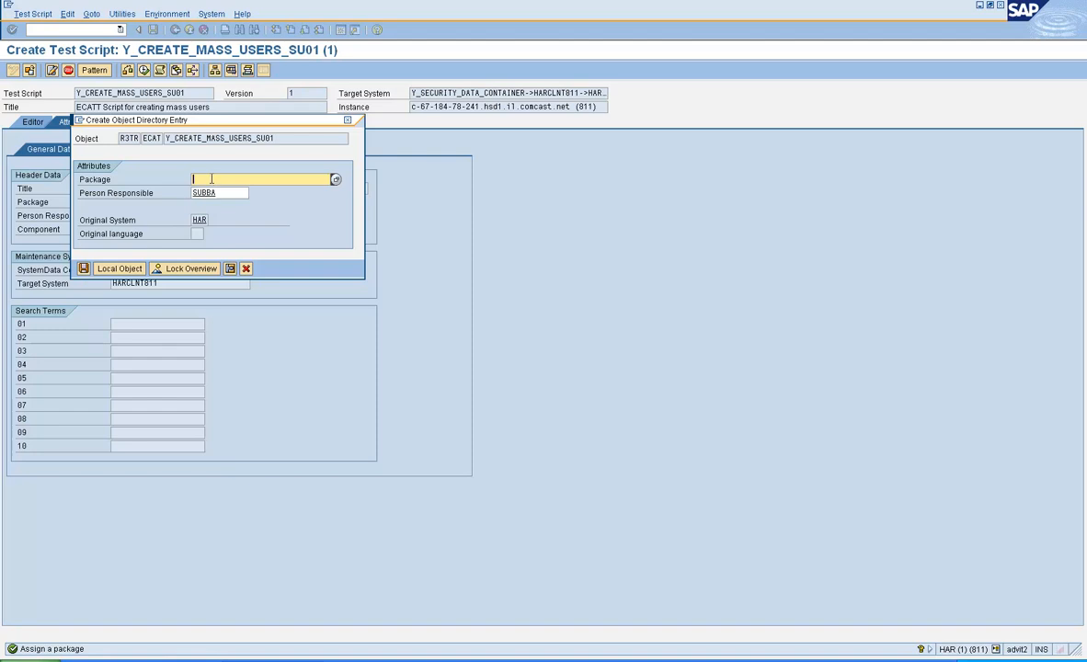
left_click(129, 268)
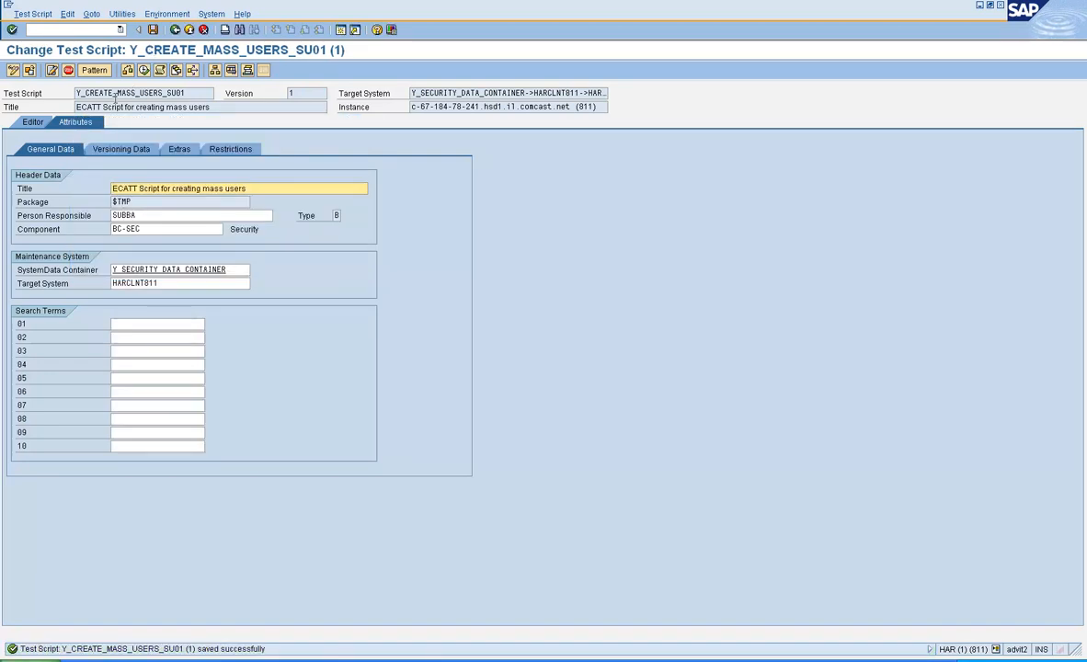
left_click(43, 126)
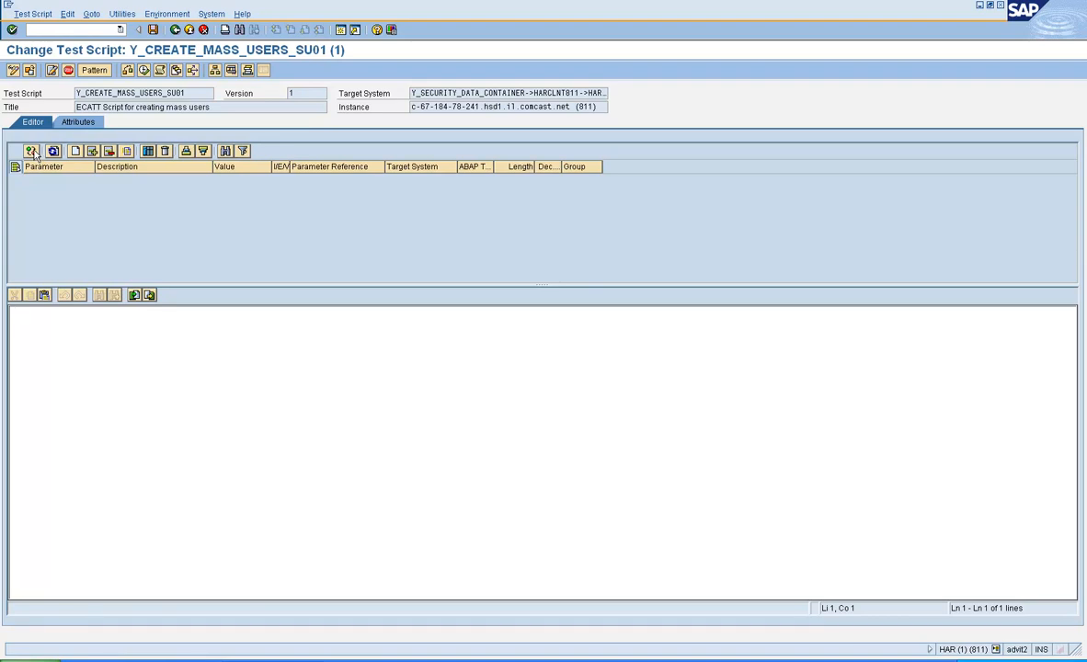
Step: In the command interfaces view, insert a Pattern with group ALL COMMANDS
left_click(31, 152)
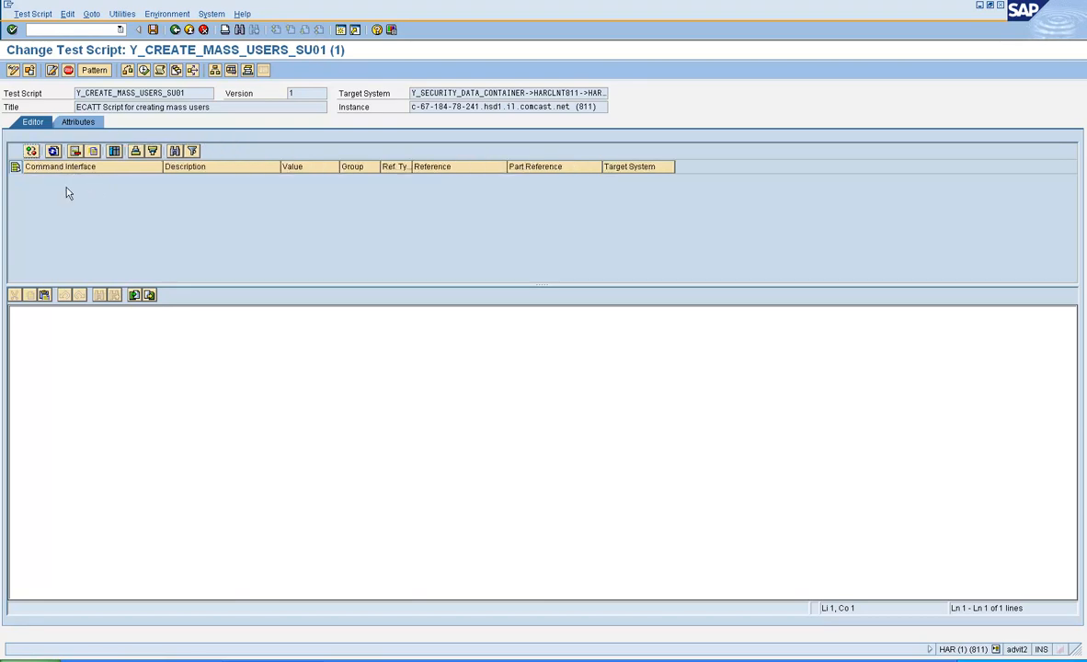
left_click(100, 74)
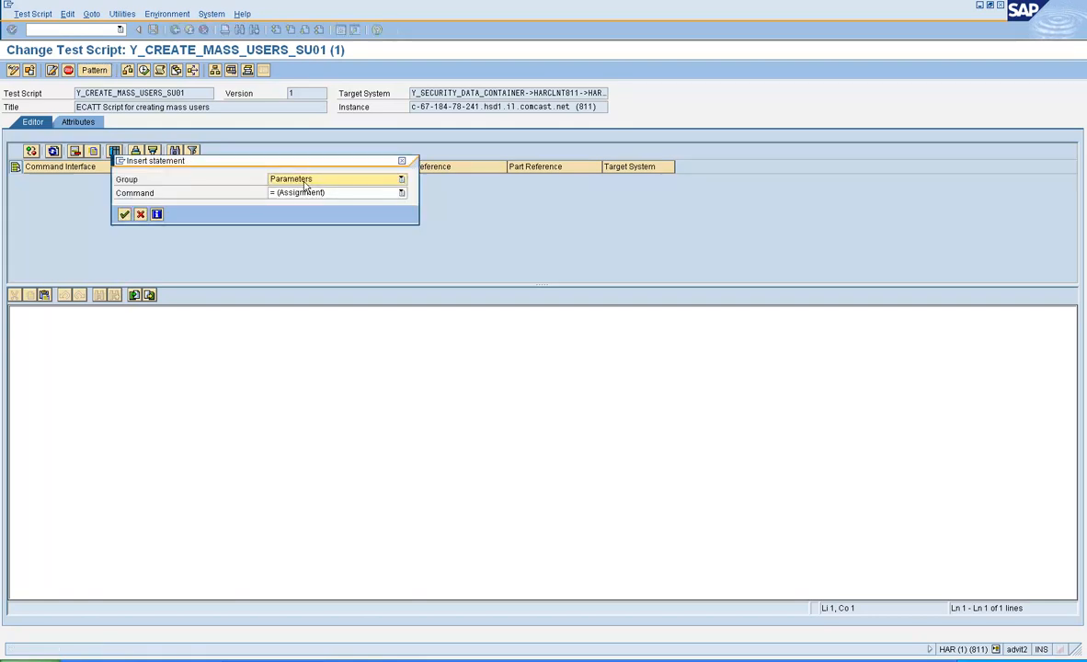
left_click(307, 182)
scroll(373, 196, "up", 1)
left_click(384, 192)
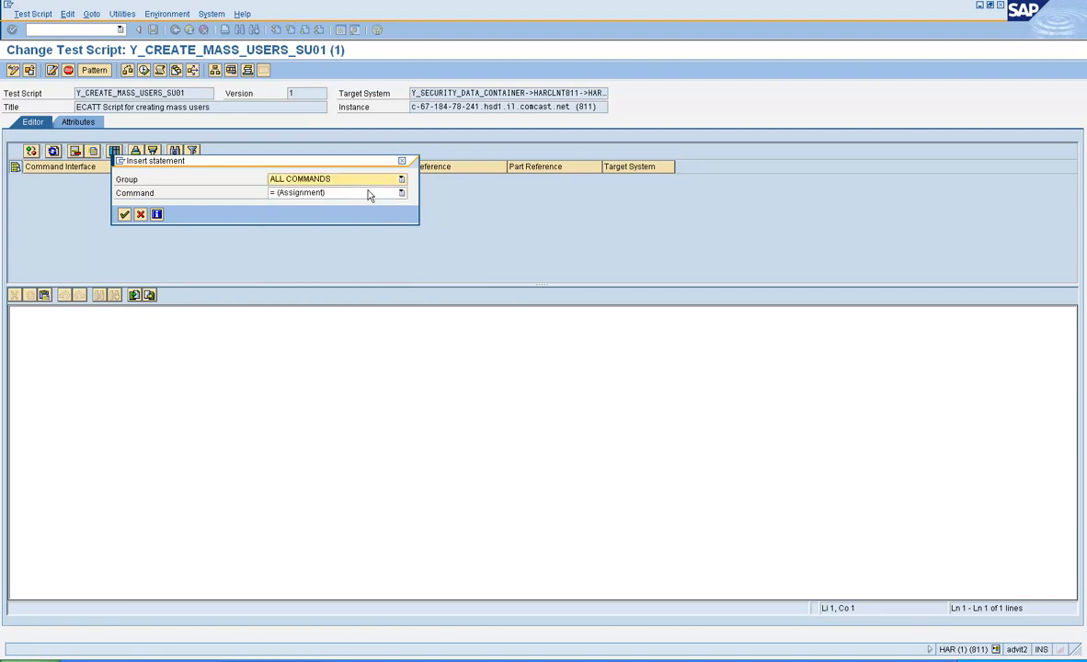
left_click(295, 193)
left_click(295, 193)
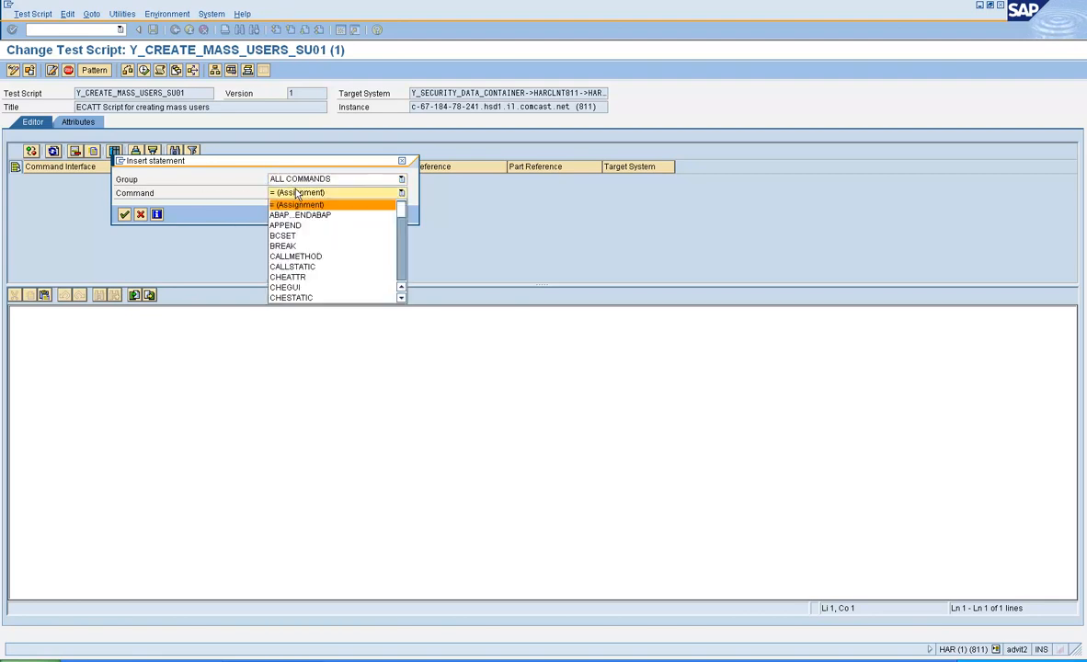
Step: Choose command TCD (Record) for transaction SU01 and start recording
scroll(403, 275, "down", 6)
scroll(403, 274, "down", 6)
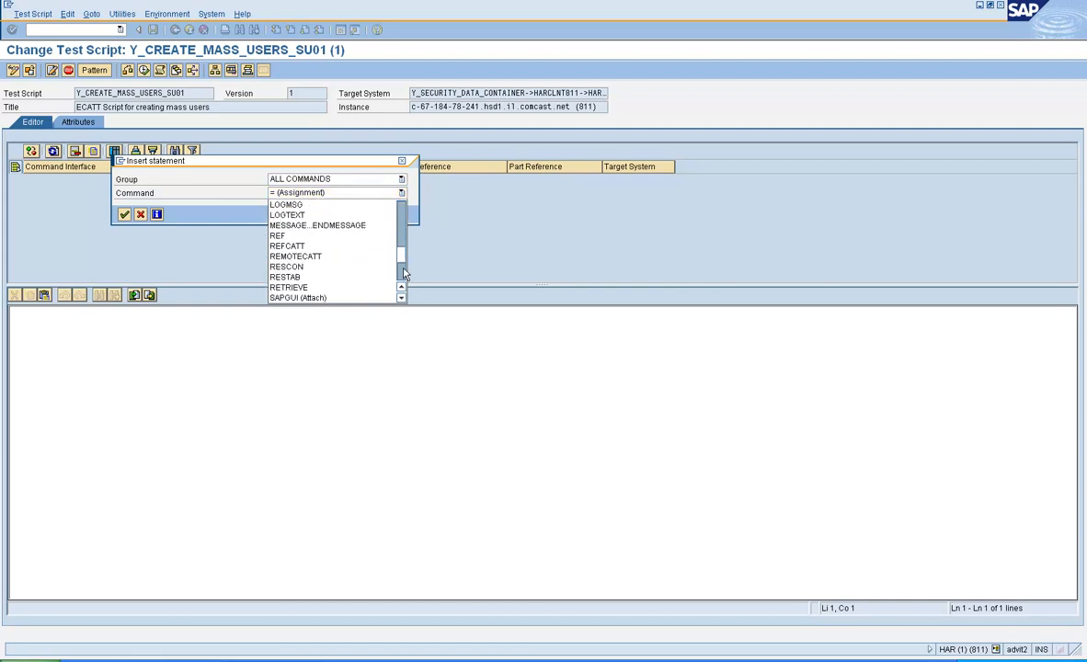
left_click(377, 279)
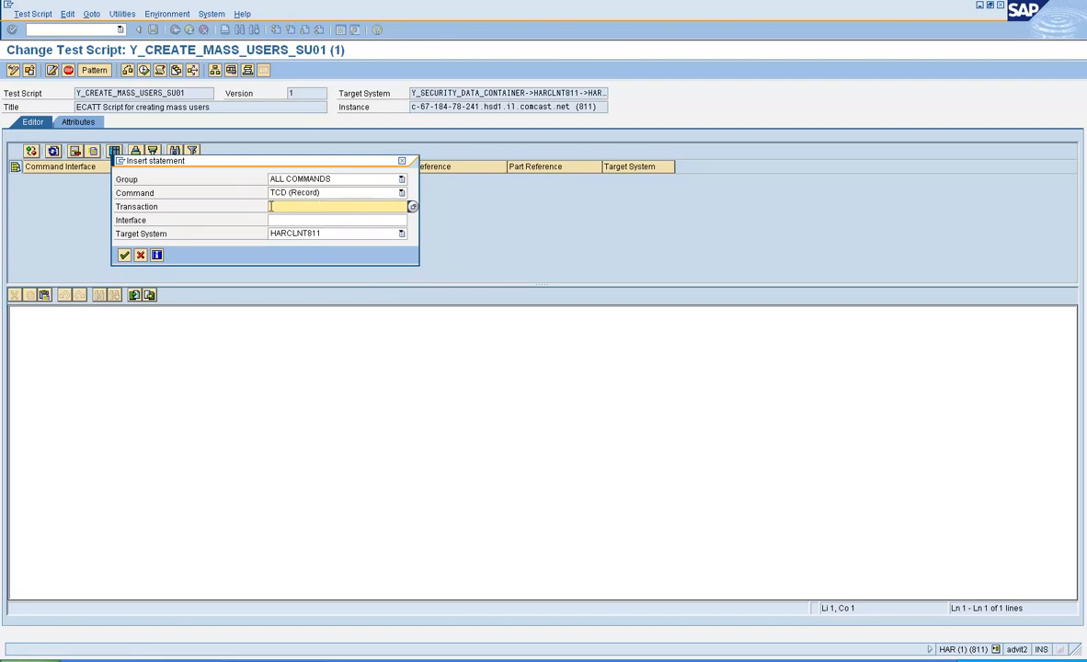
type("SU01")
left_click(324, 221)
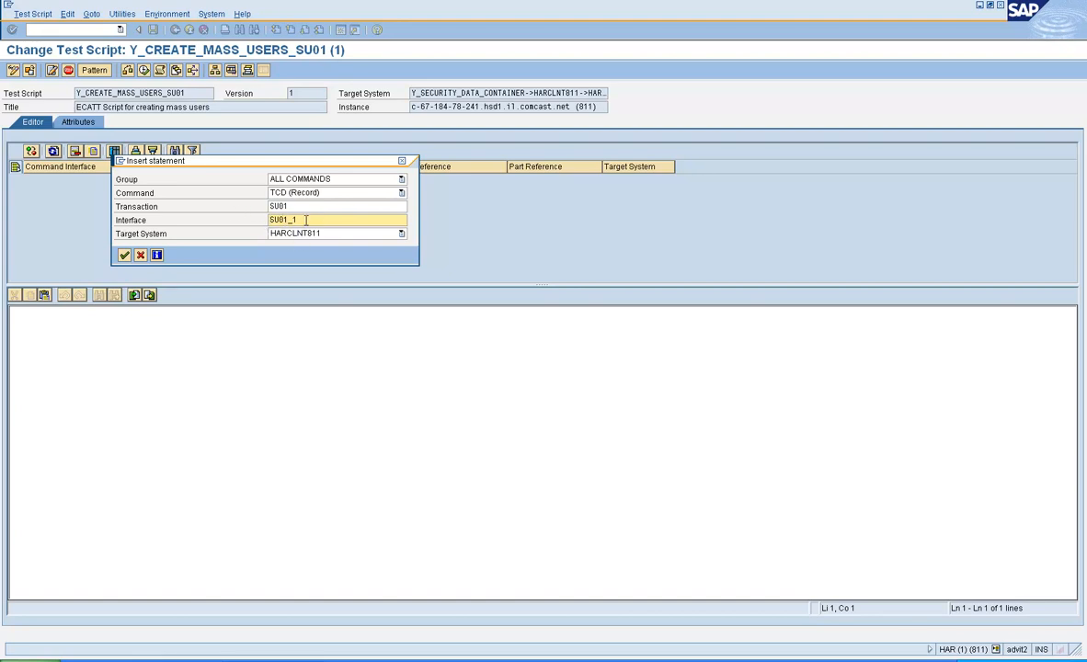
left_click(124, 256)
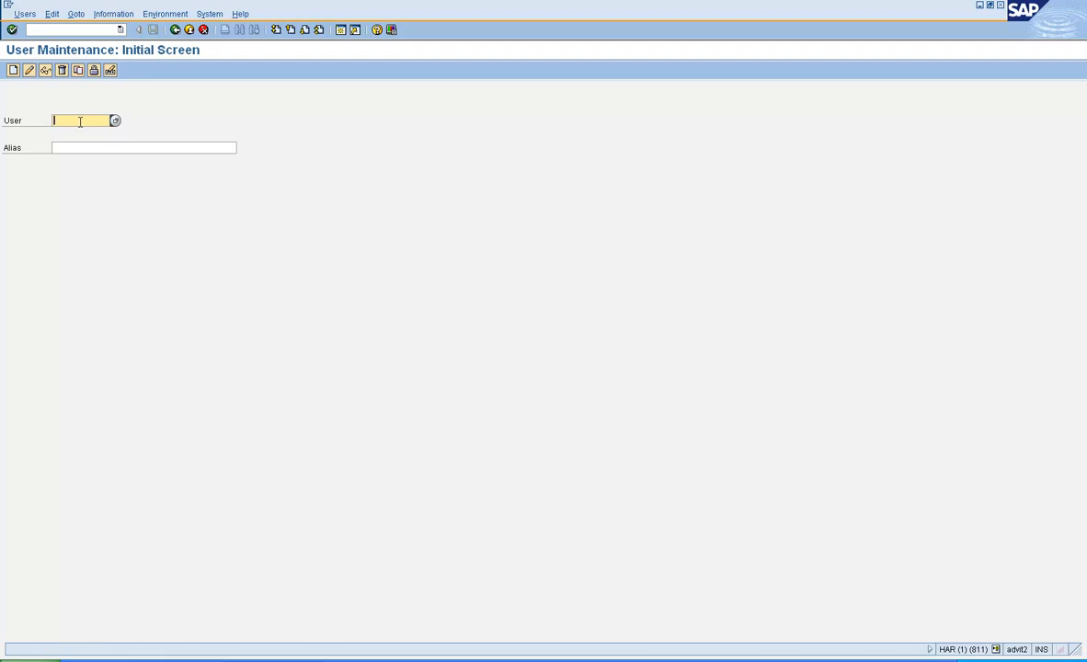
Step: Enter the new test user ID in User Maintenance and create the user
type("cat")
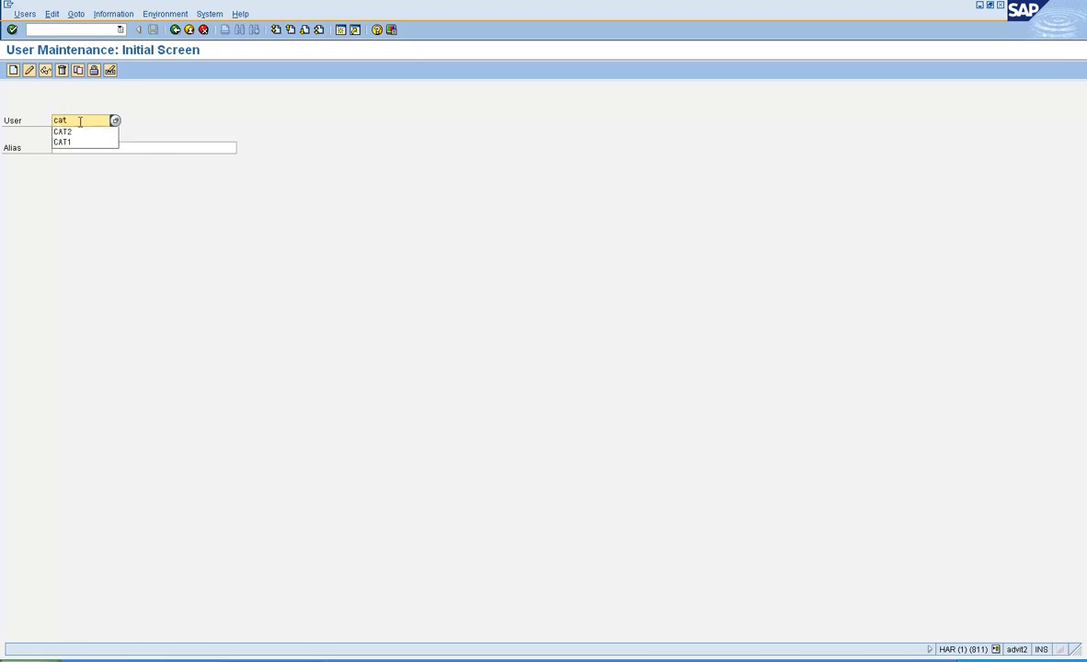
type("t")
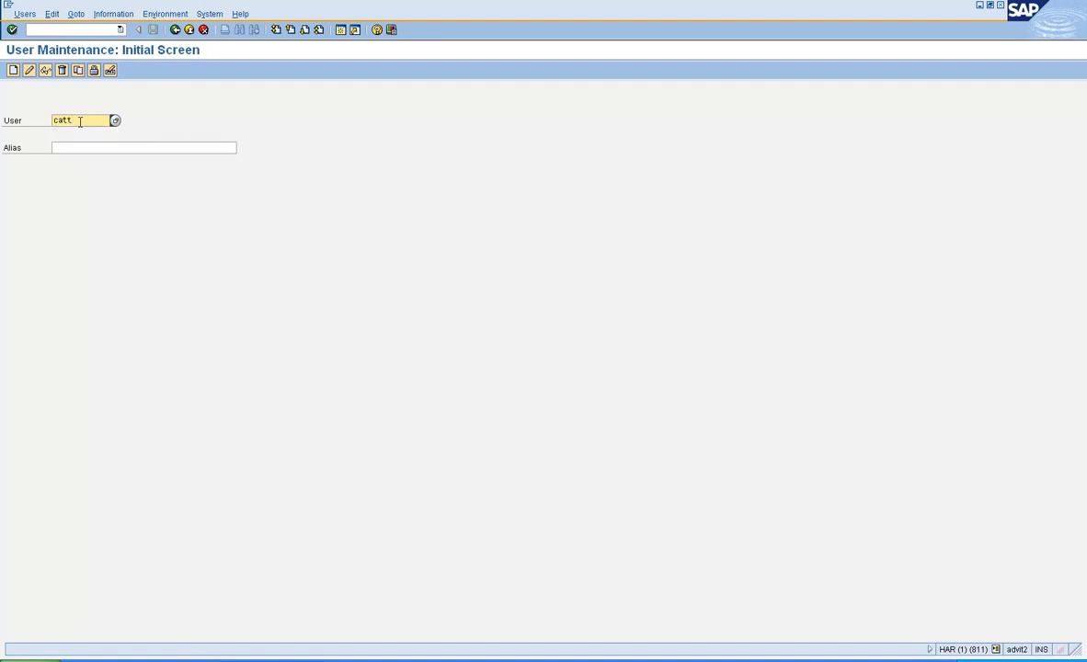
key("BackSpace")
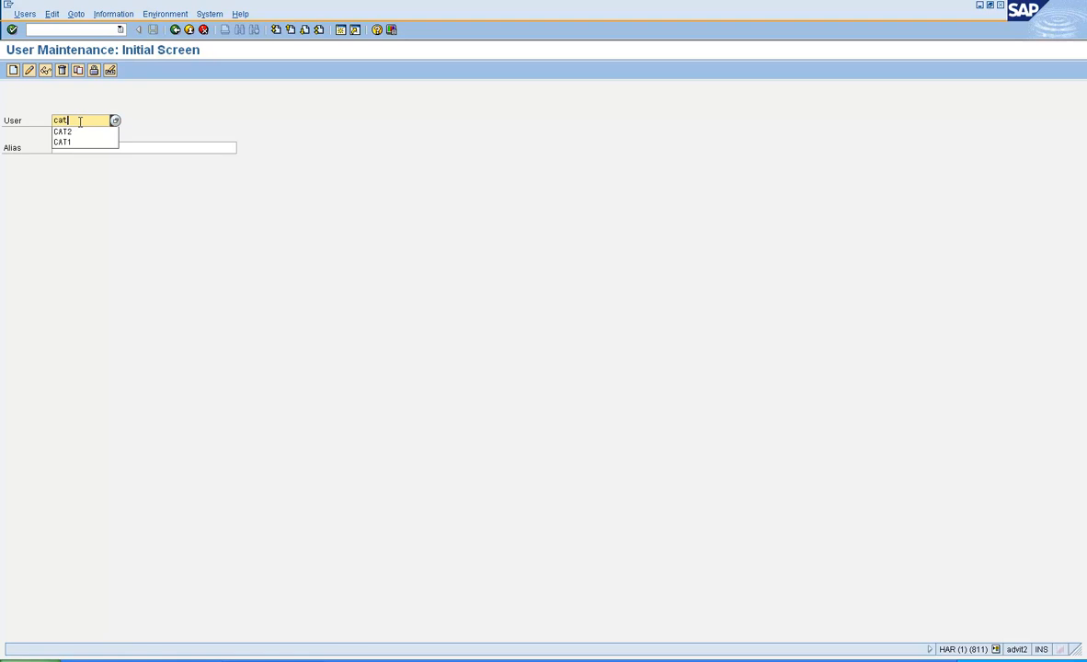
type("123")
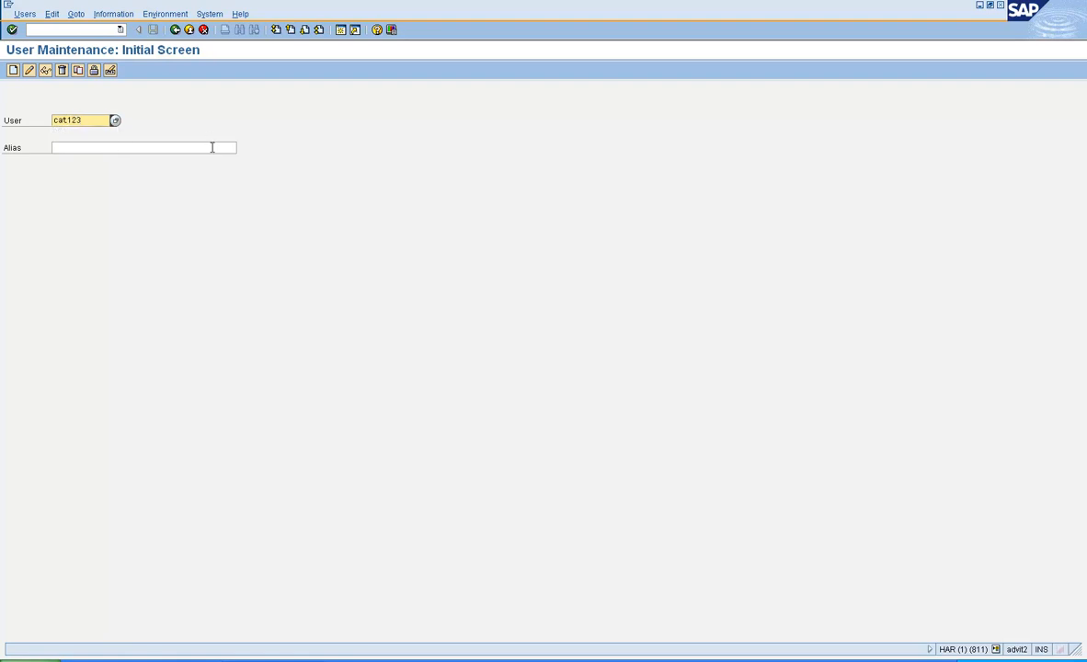
left_click(13, 77)
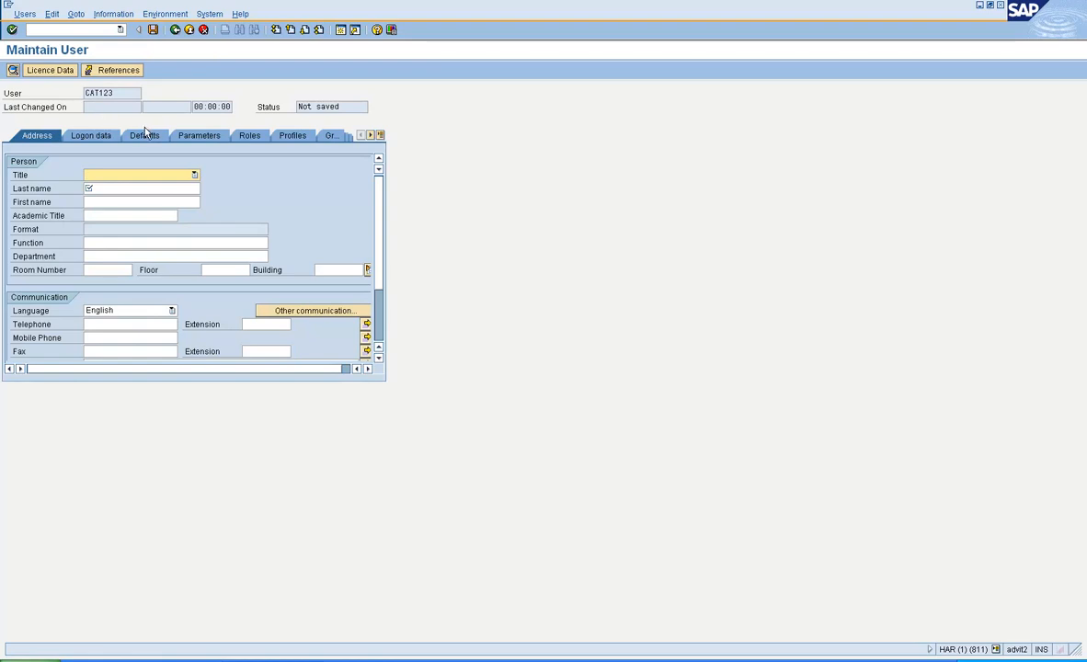
Step: Enter last name Test and first name User on the Address tab
left_click(96, 187)
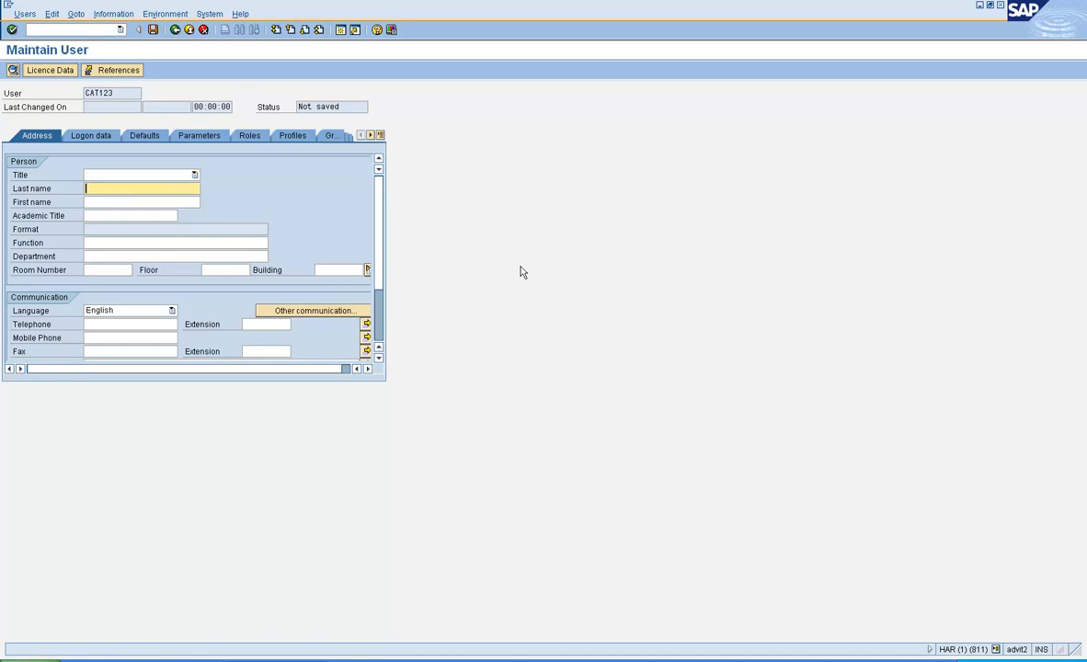
type("Tes")
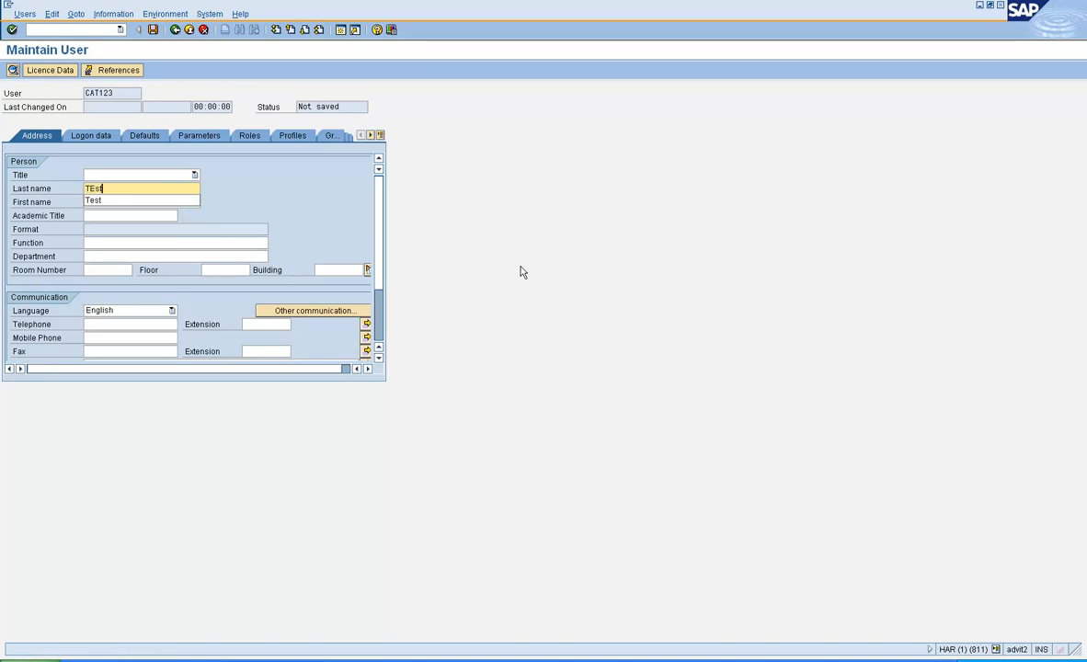
type("t")
key("Tab")
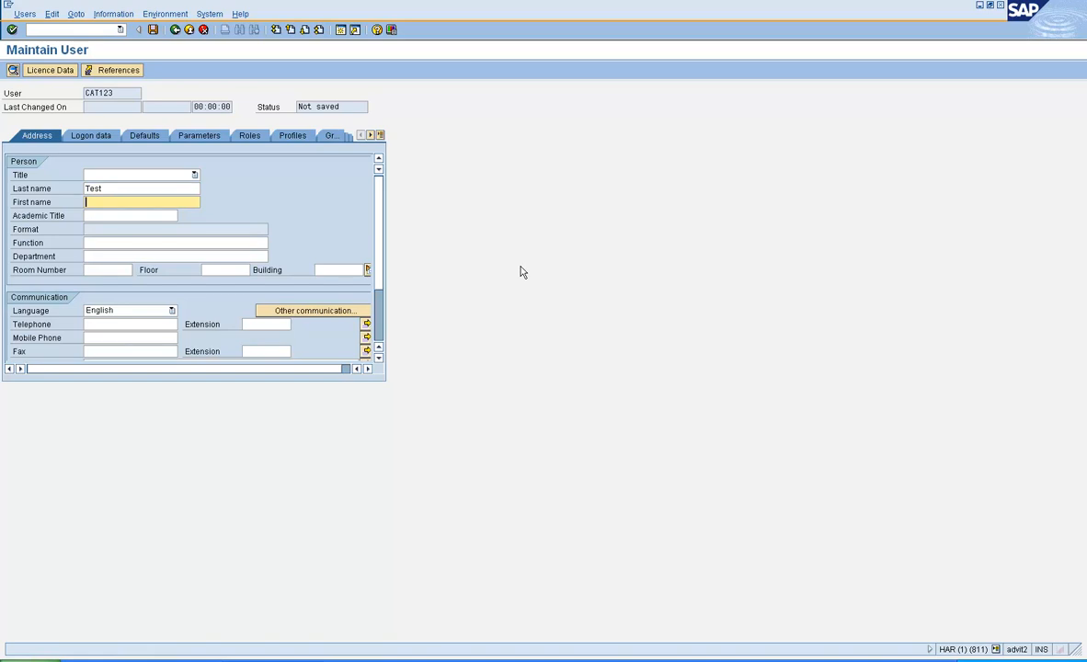
type("User")
left_click(99, 137)
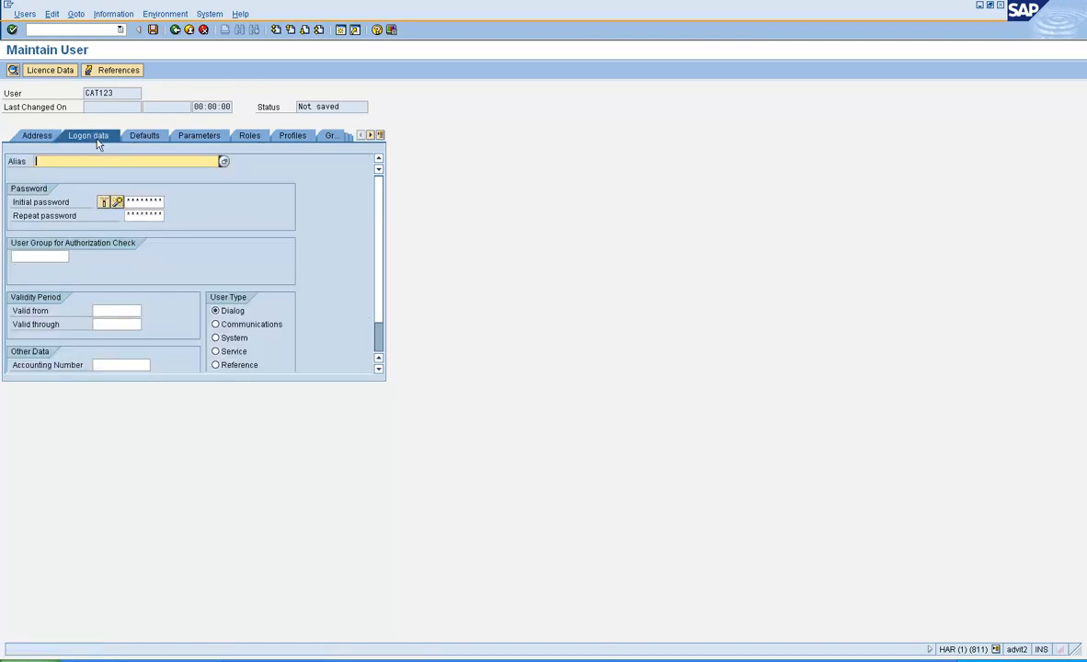
Step: Enter the initial password and its repetition on the Logon data tab
left_click(134, 202)
type("********")
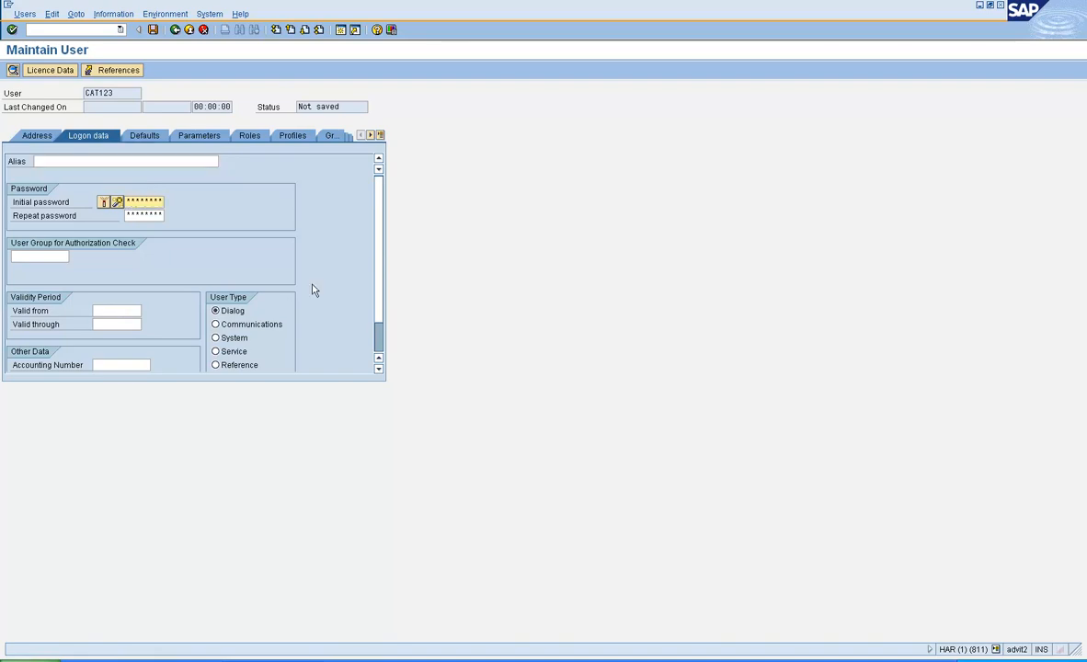
key("Tab")
type("********")
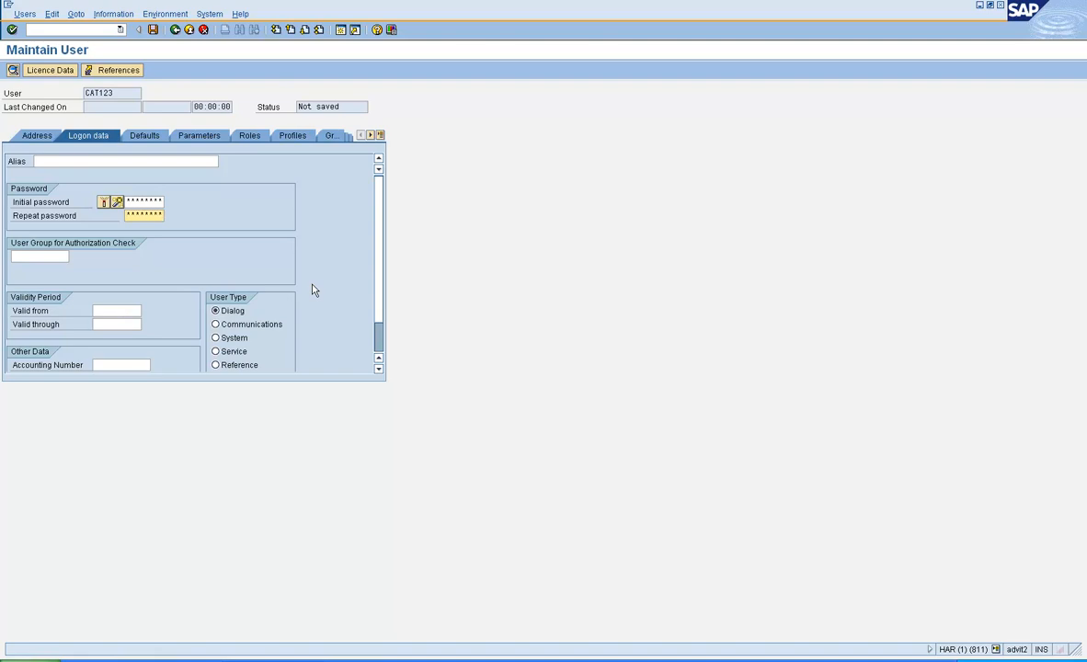
left_click(51, 258)
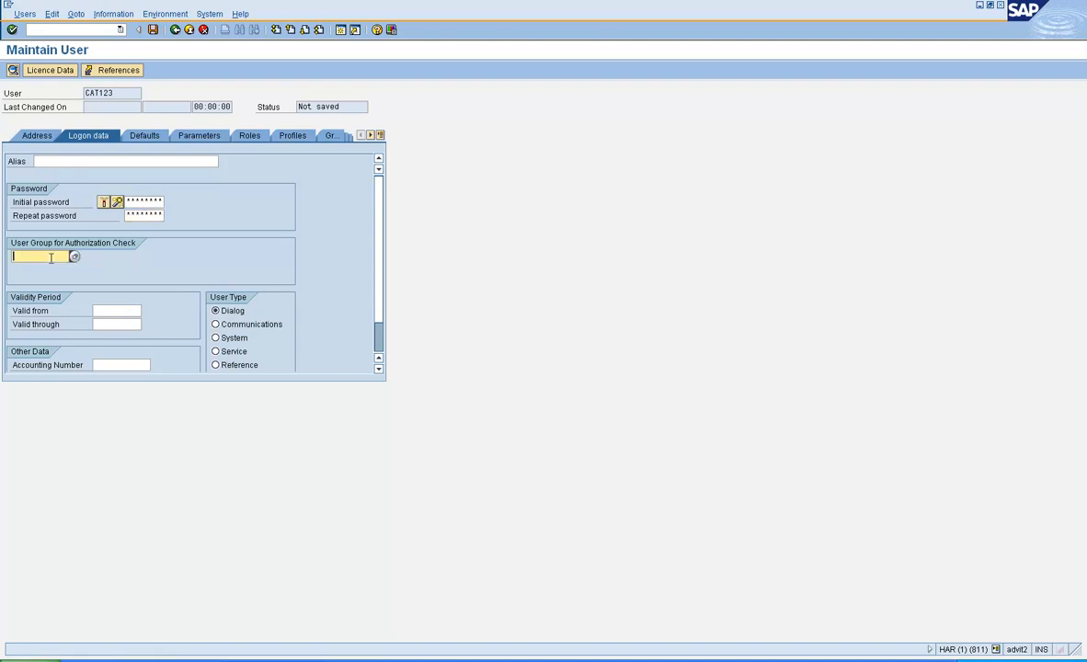
left_click(118, 311)
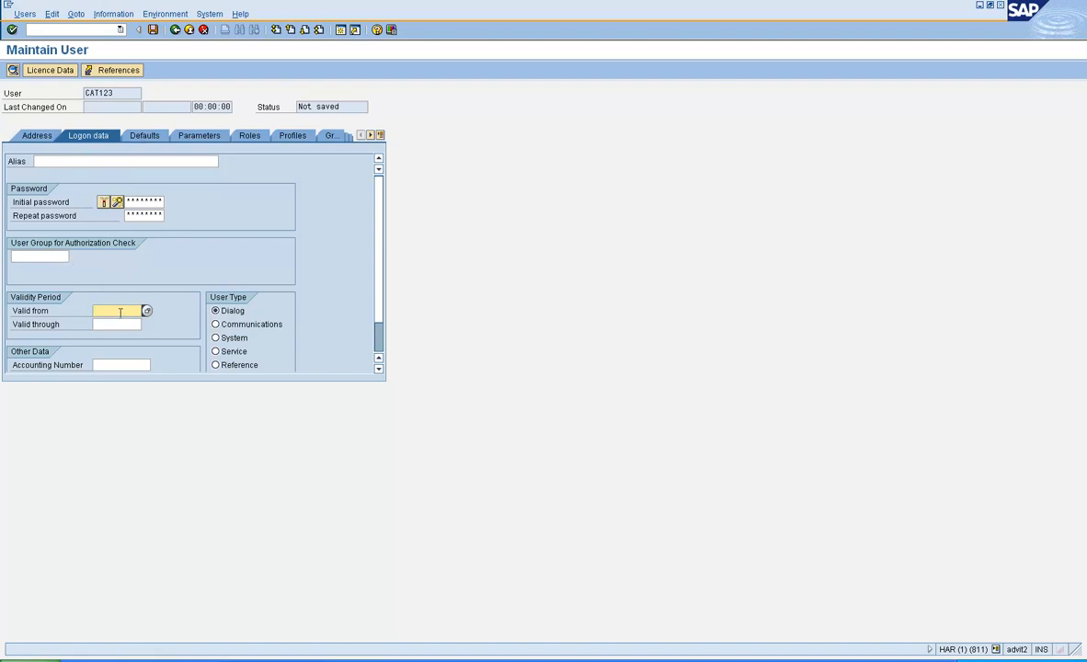
Step: Set defaults to 1,234,567.89 notation, MM/DD/YYYY dates, Output Immediately and Delete After Output
left_click(148, 138)
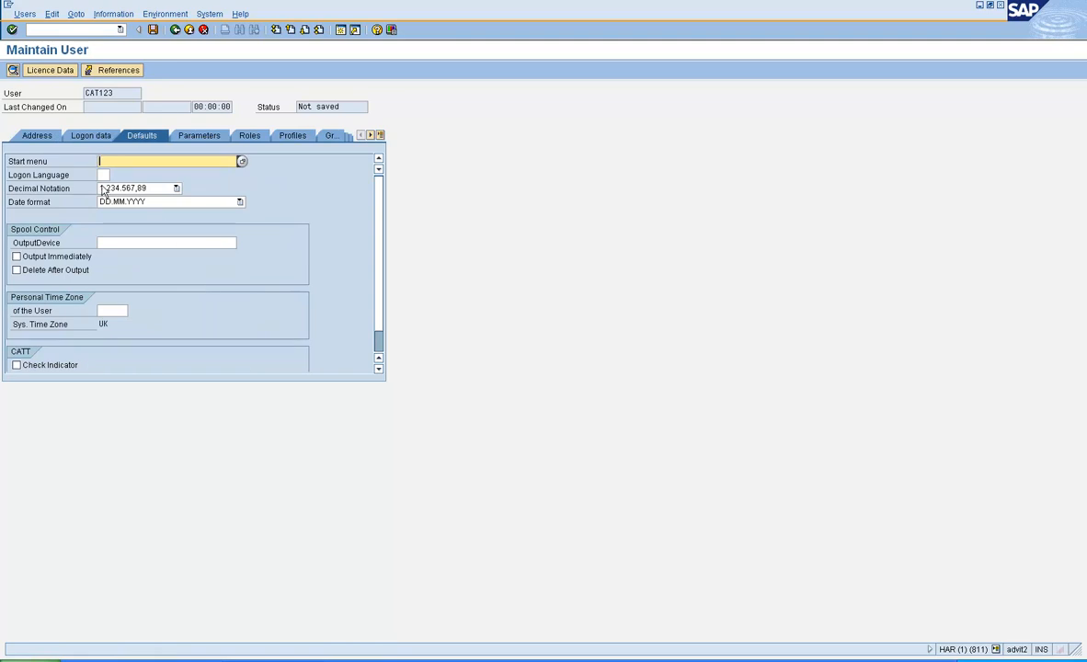
left_click(119, 193)
left_click(131, 214)
left_click(126, 203)
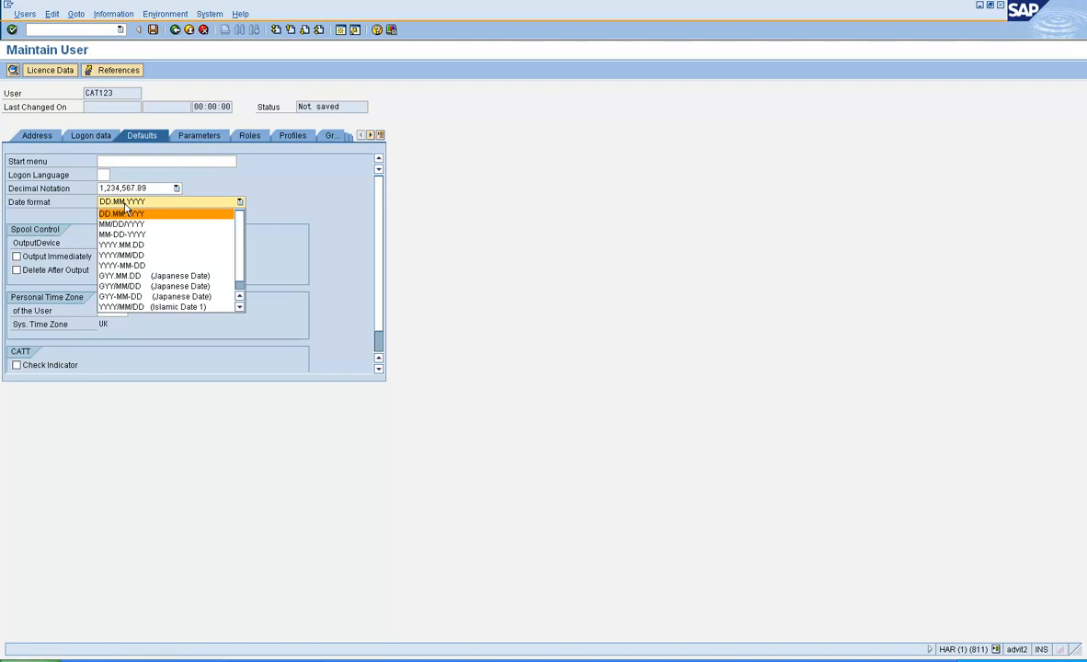
left_click(128, 225)
left_click(70, 257)
left_click(72, 271)
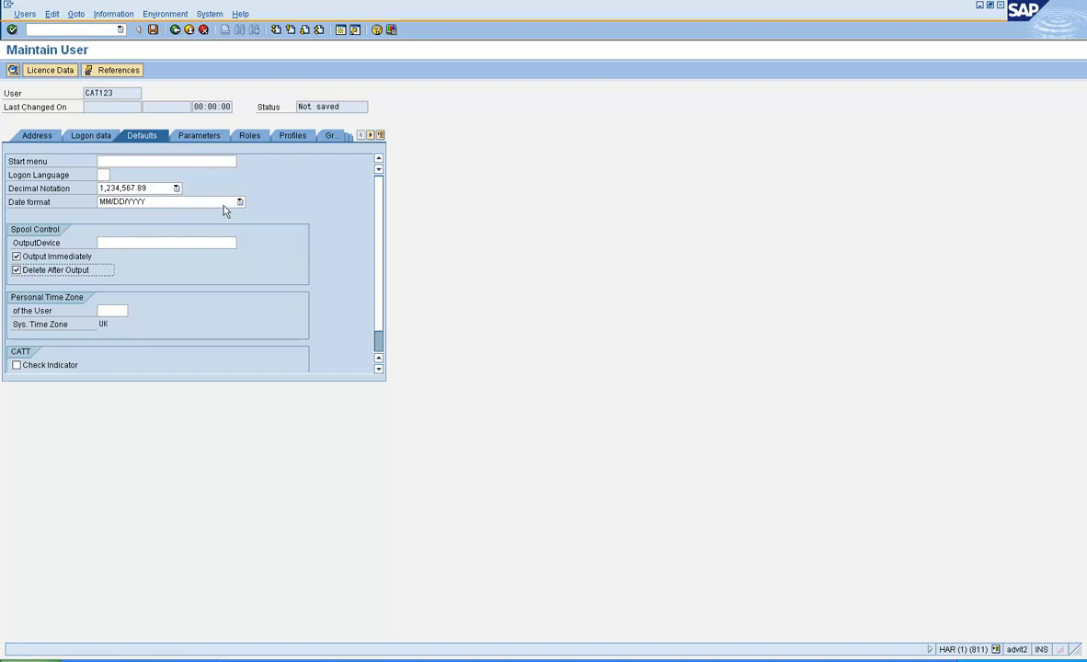
left_click(249, 139)
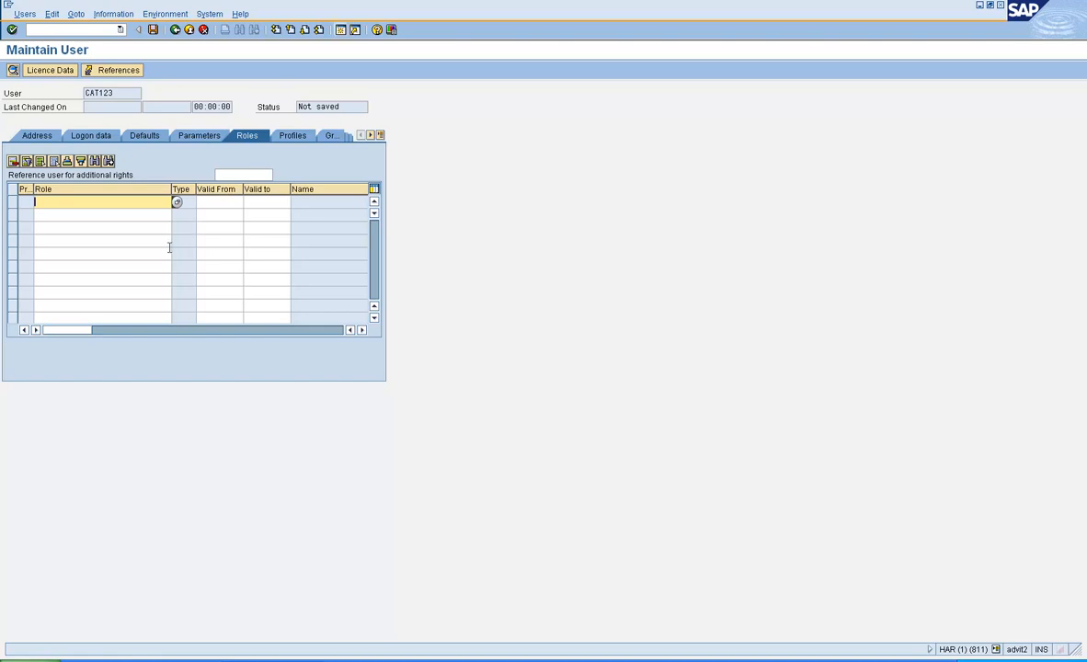
Step: Enter roles Z:roles, Z:RAMROLE1, Z:RAMROLE2 and Z:RAMROLE3 in successive rows
type("Z:")
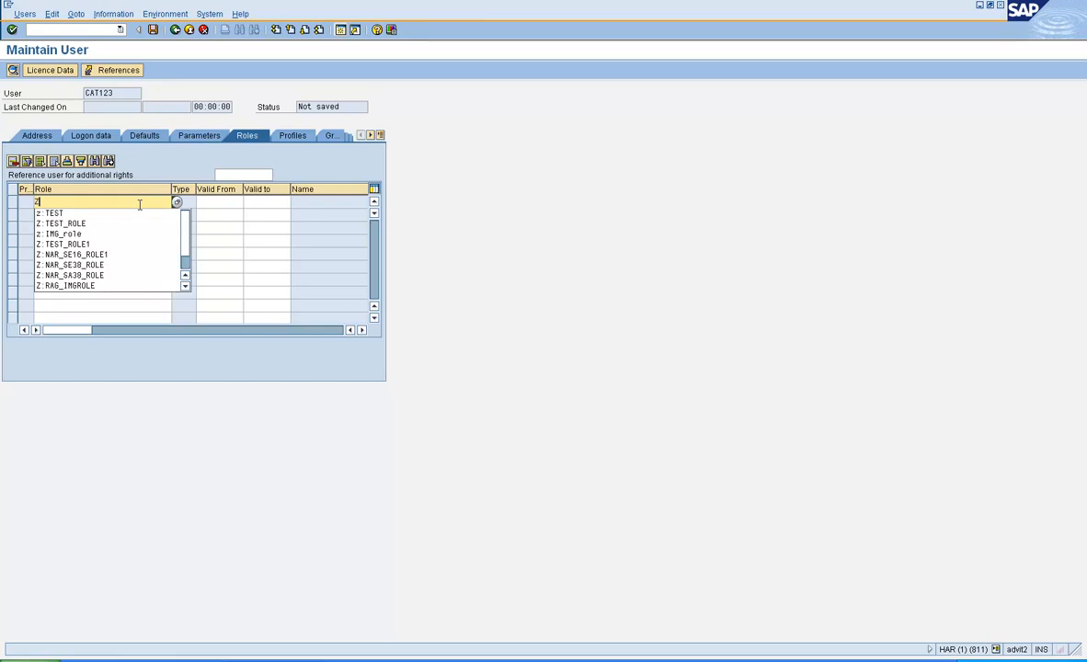
type("te")
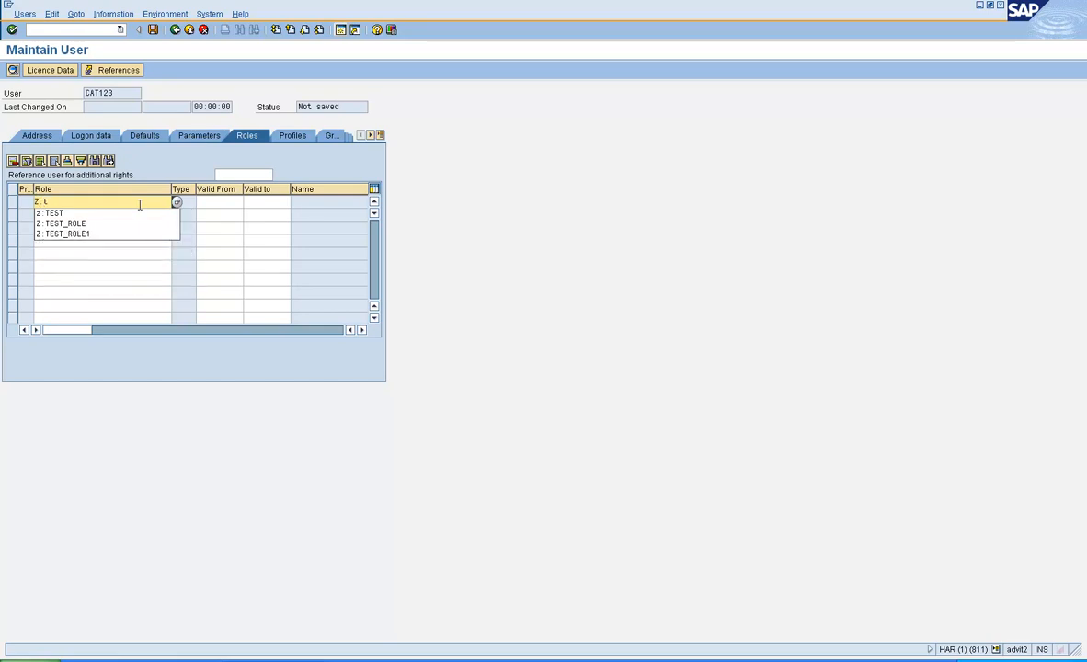
key("BackSpace")
key("BackSpace")
type("roles")
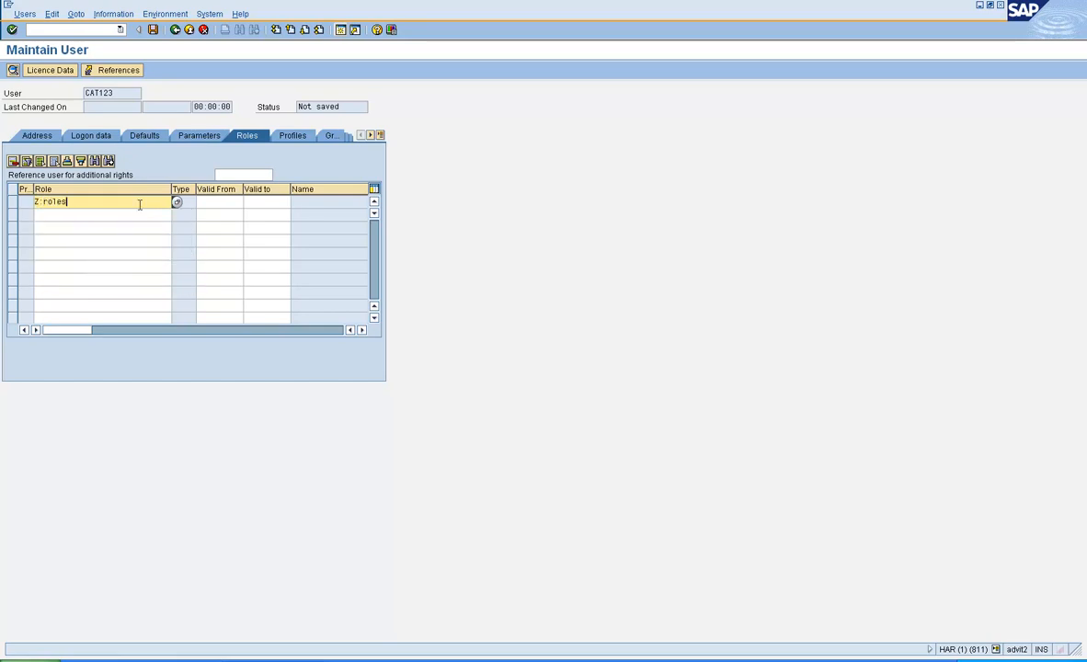
key("Tab")
key("Tab")
key("Tab")
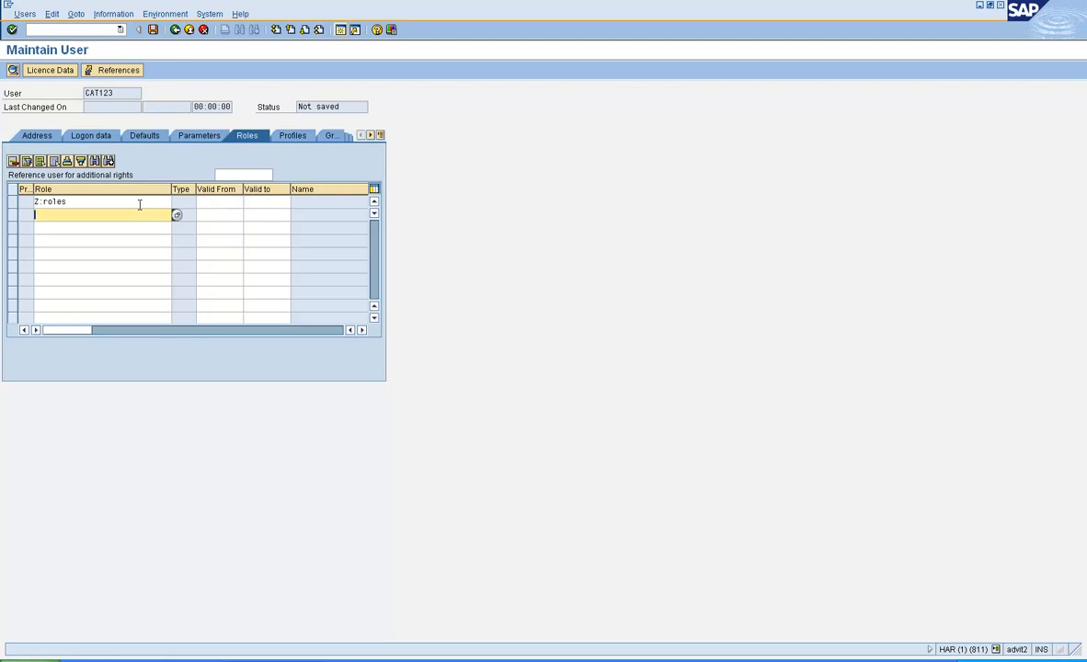
type("Z:")
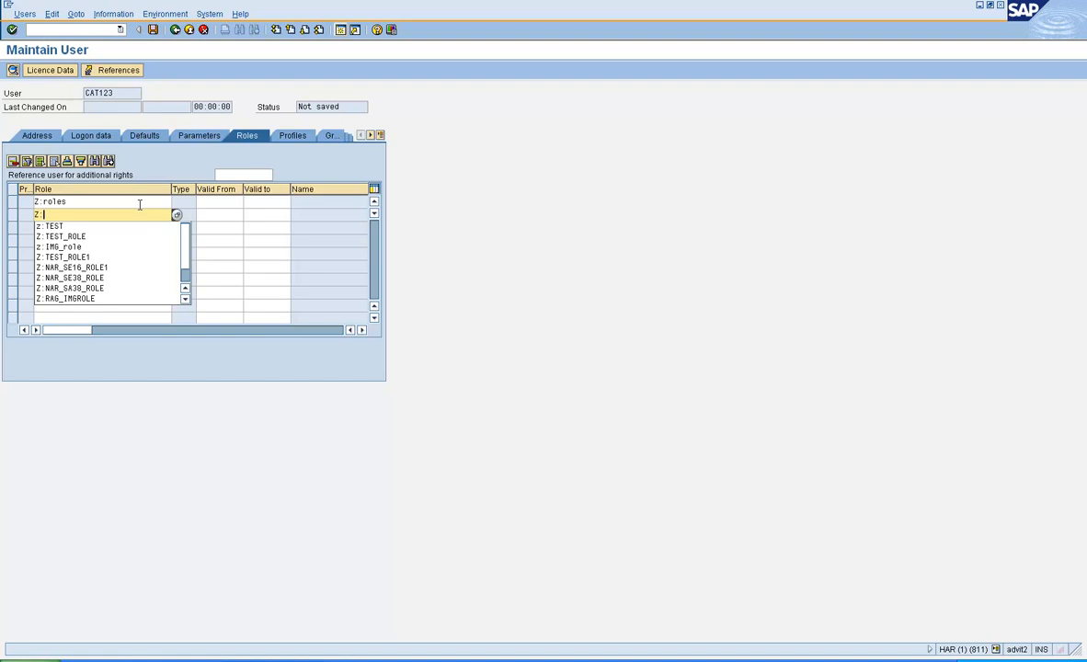
type("RAMROLE1")
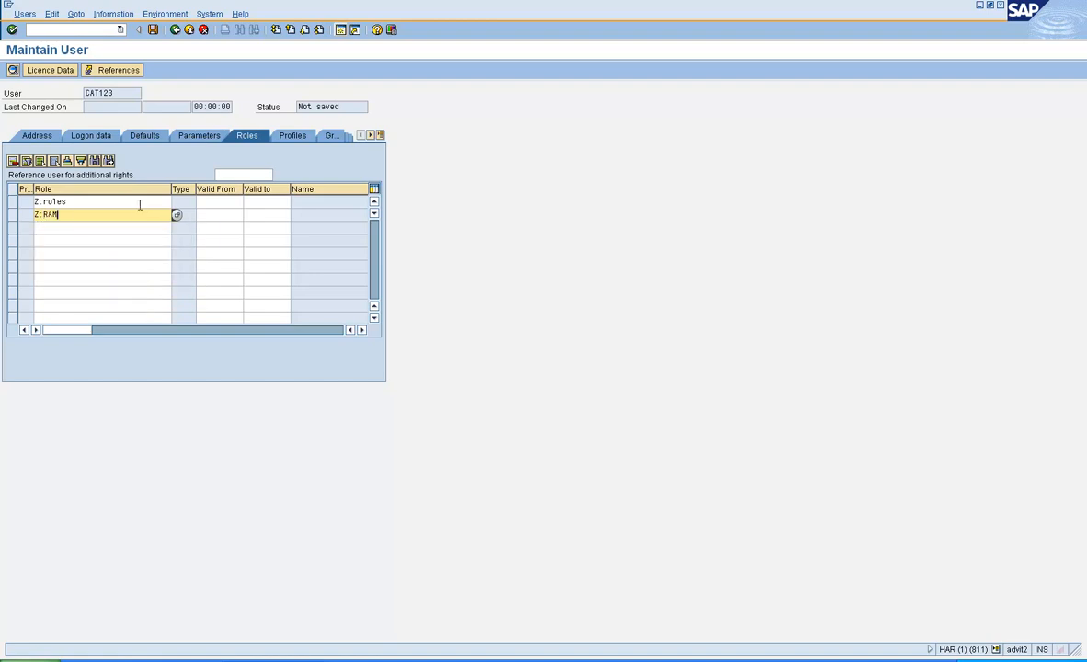
key("Tab")
key("Tab")
key("Tab")
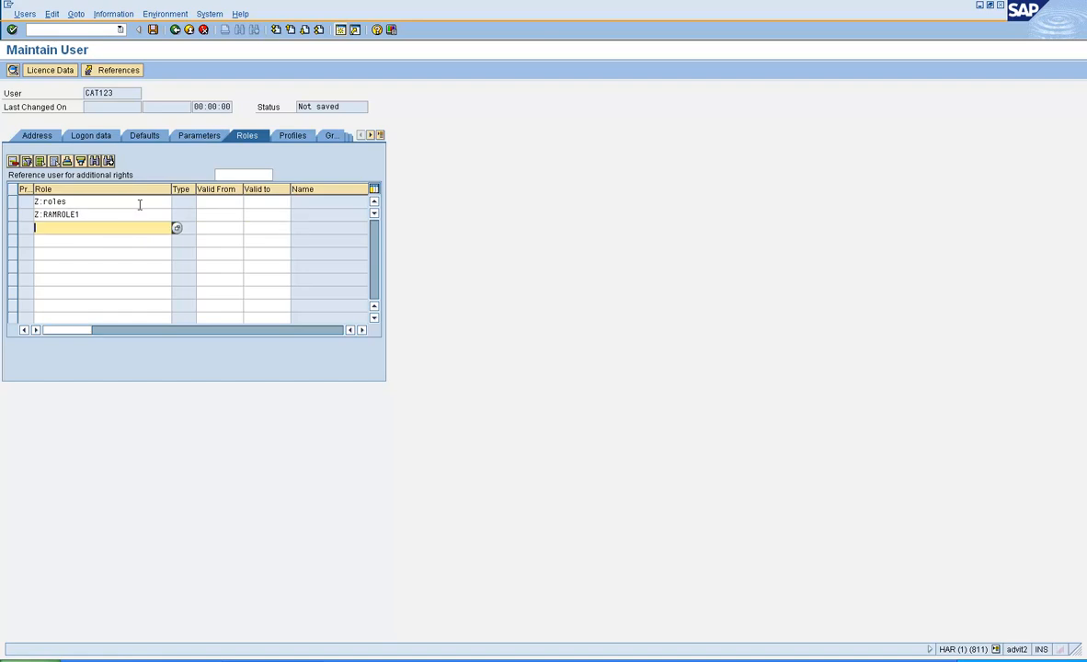
type("Z:")
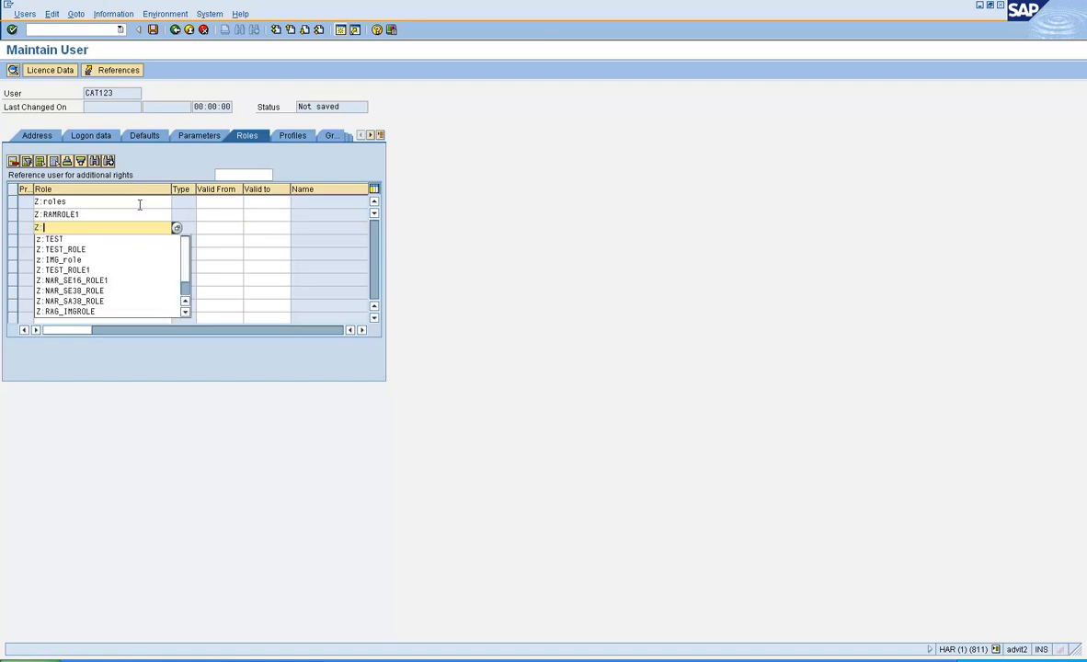
type("RAMRO1")
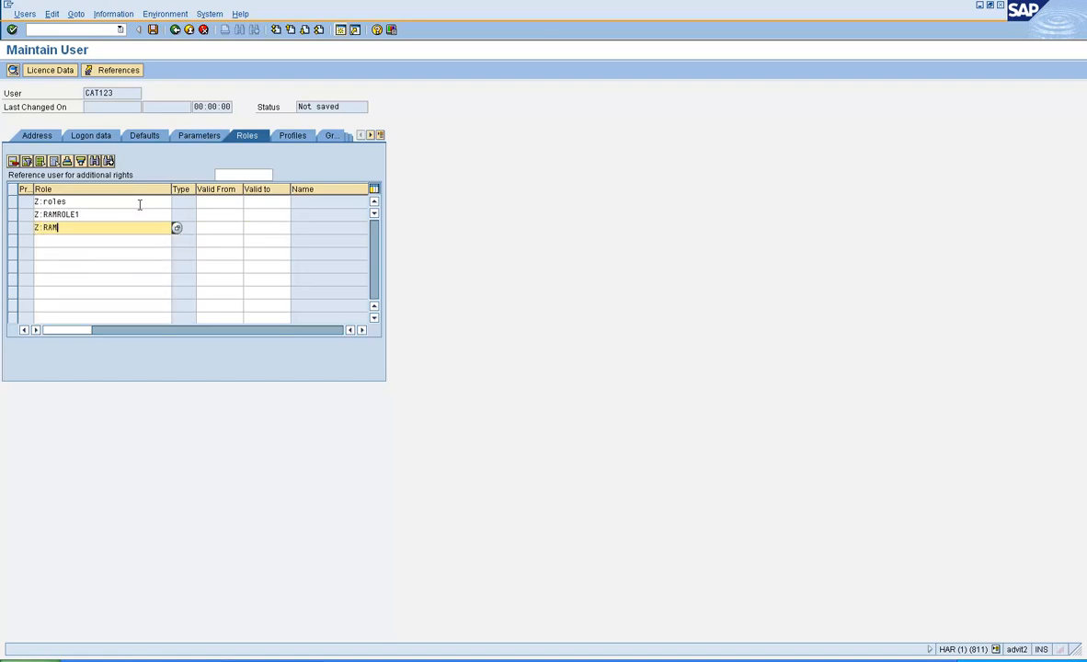
key("BackSpace")
key("BackSpace")
key("BackSpace")
type("ROLE2")
key("Tab")
key("Tab")
key("Tab")
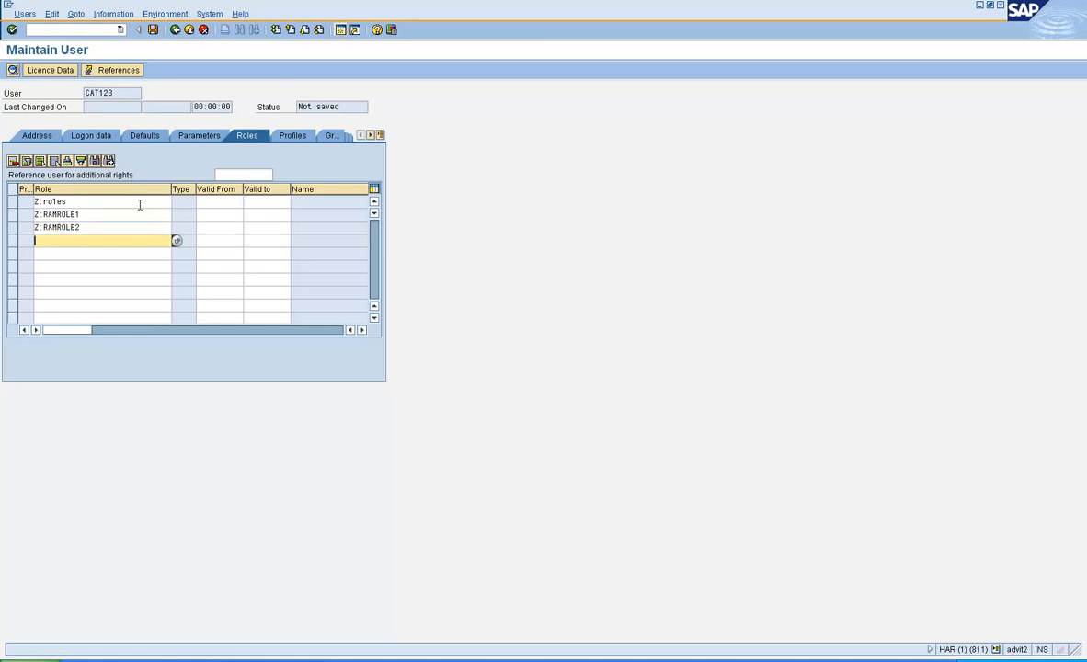
type("Z:RAMROLE3")
Step: Validate the four role entries and save the new user
key("Return")
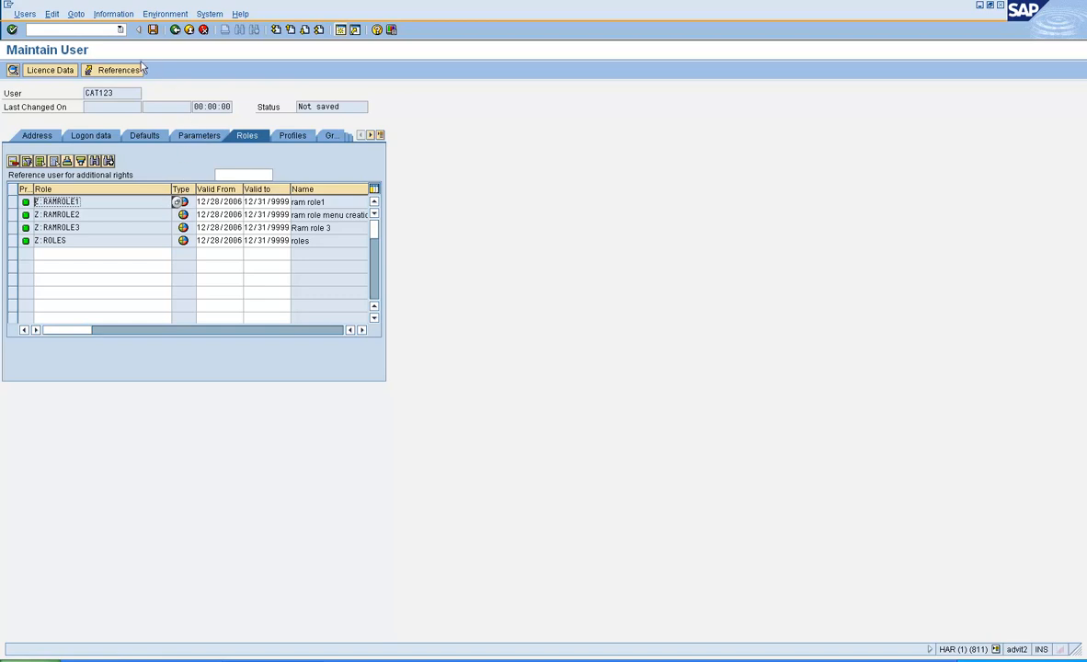
left_click(153, 33)
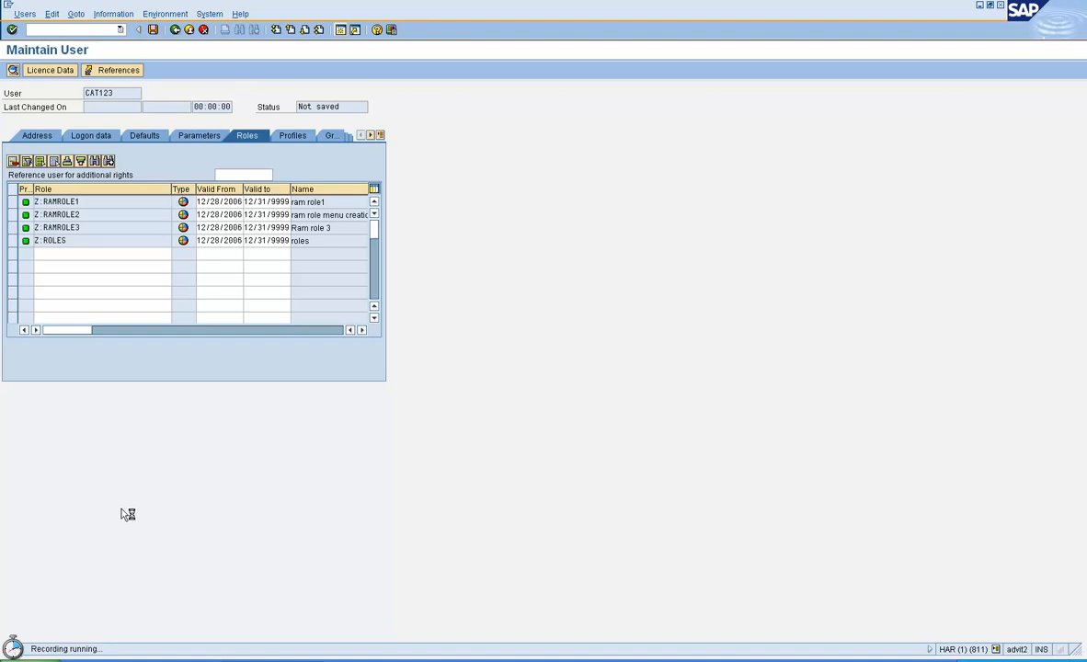
Step: Save the new user in SU01, then go back to stop the recording
left_click(153, 31)
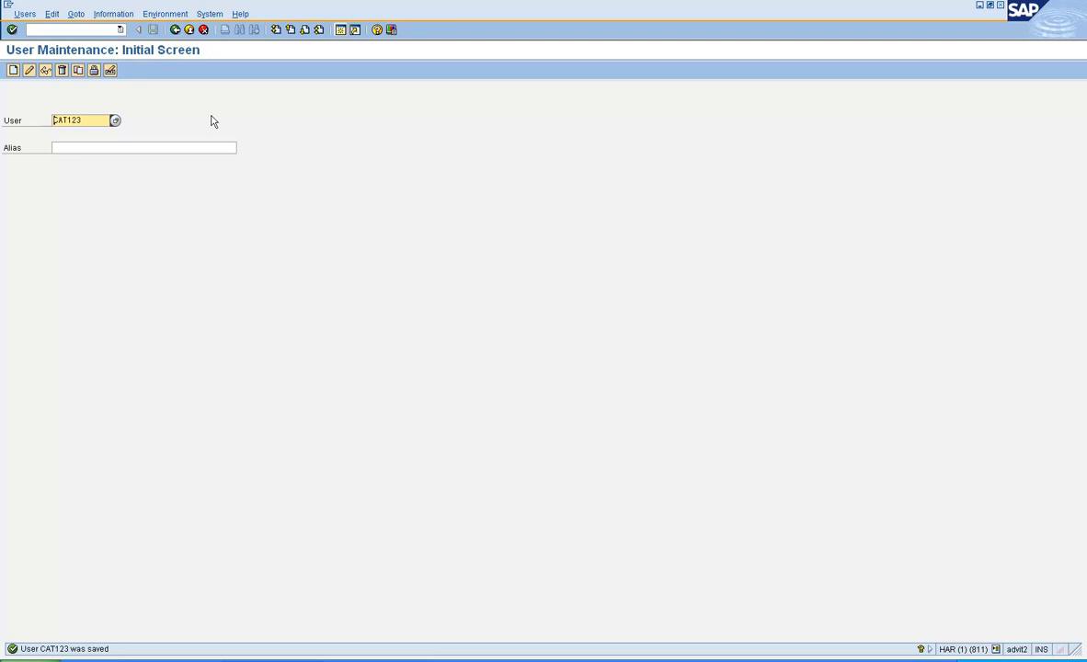
left_click(175, 31)
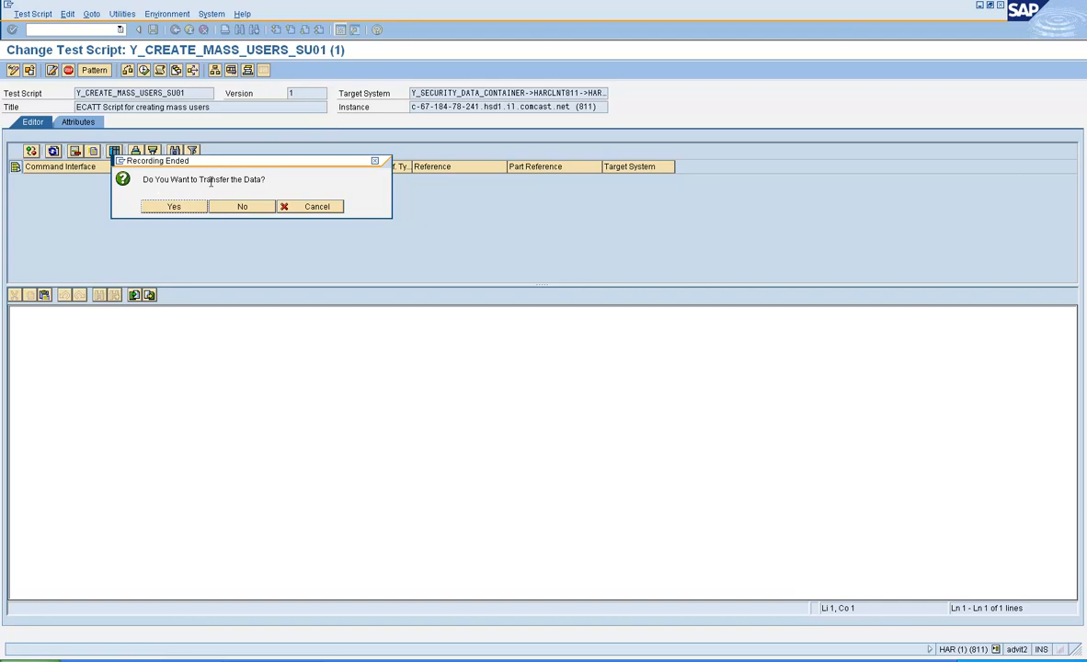
Step: Accept the recording as command SU01_1, save Y_CREATE_MASS_USERS_SU01, and open SU01_1's interface
left_click(175, 207)
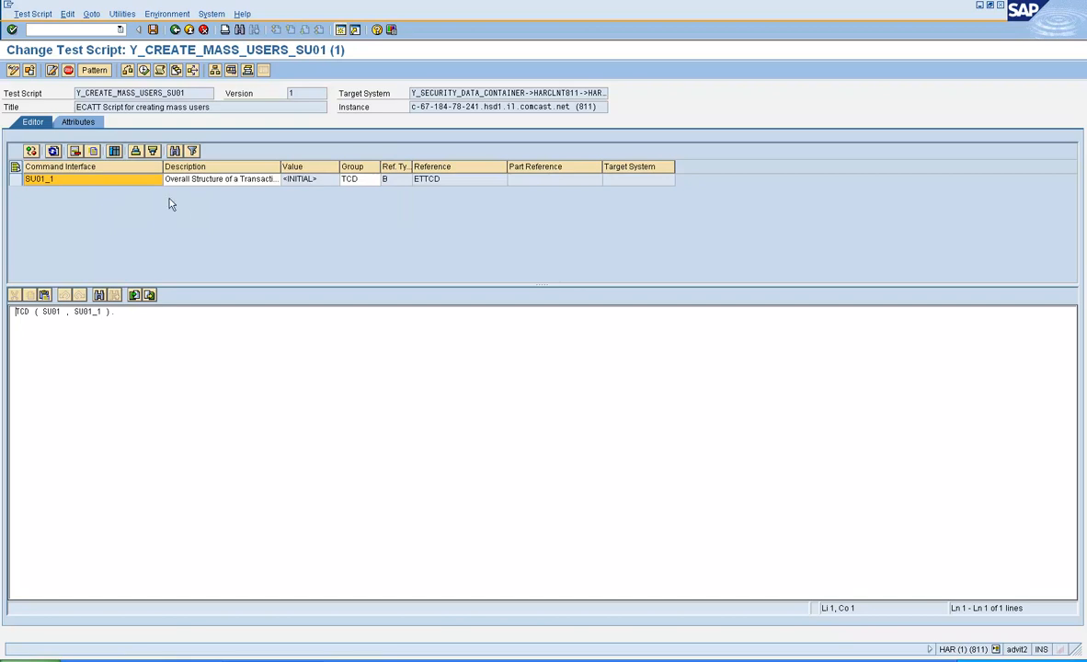
left_click(153, 30)
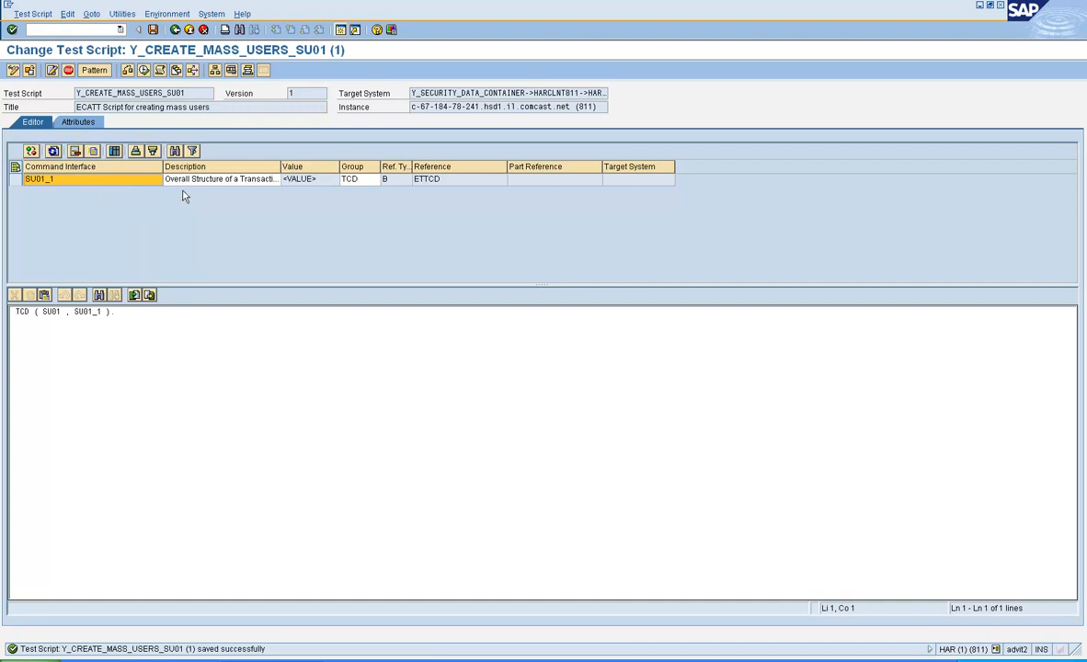
left_click(117, 155)
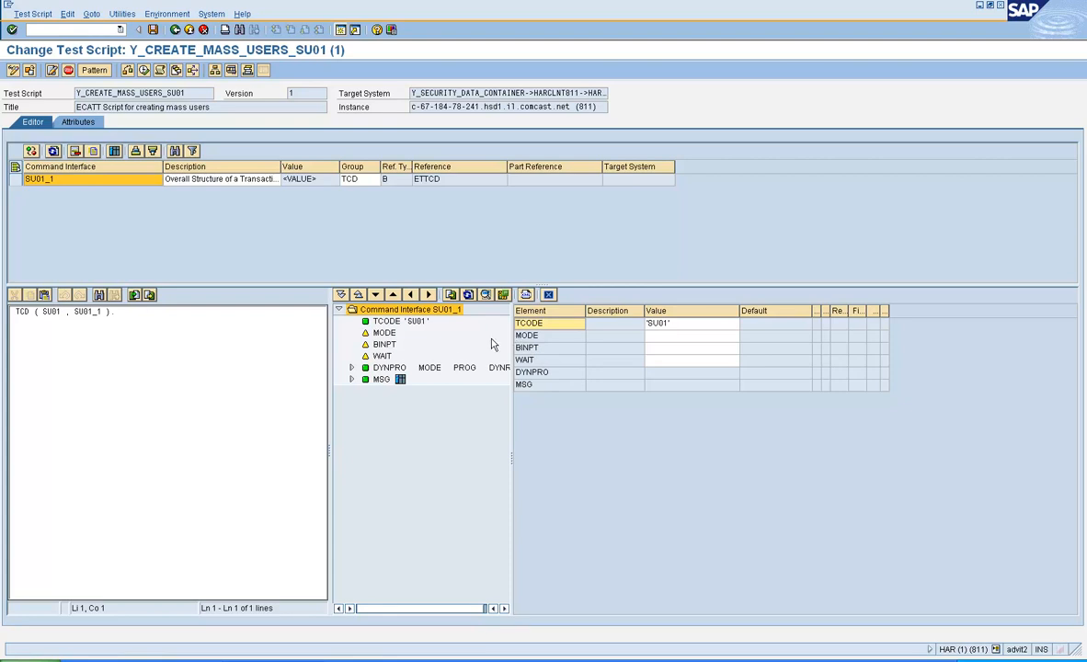
Step: Expand DYNPRO, screen [1], and its fields down to USR02-BNAME's input value, then expand screen [2]
left_click(388, 368)
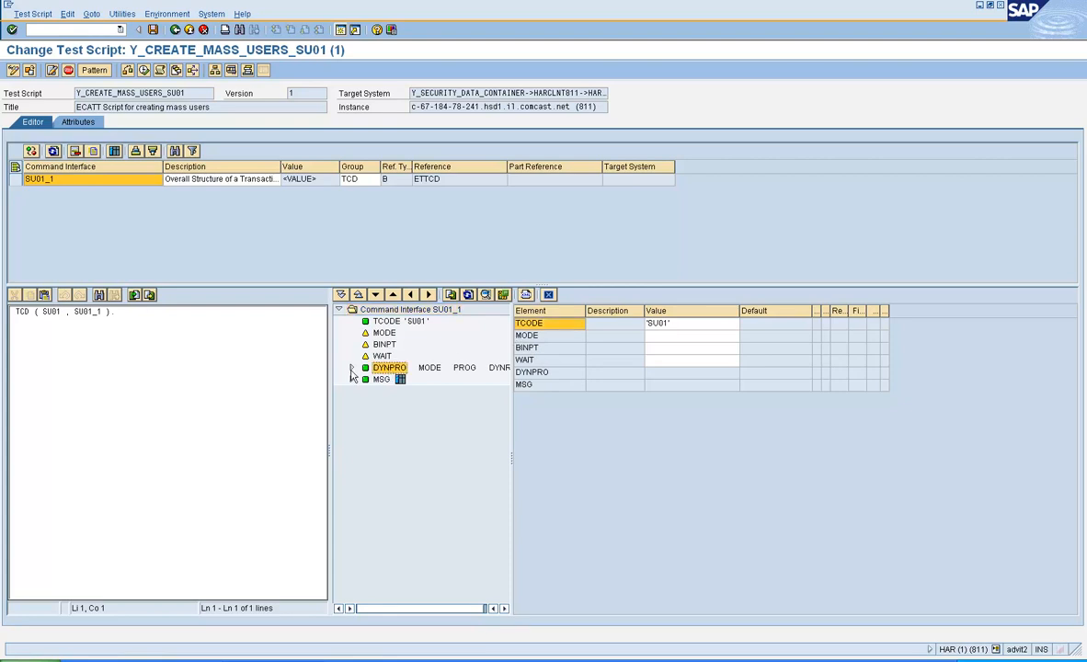
left_click(352, 369)
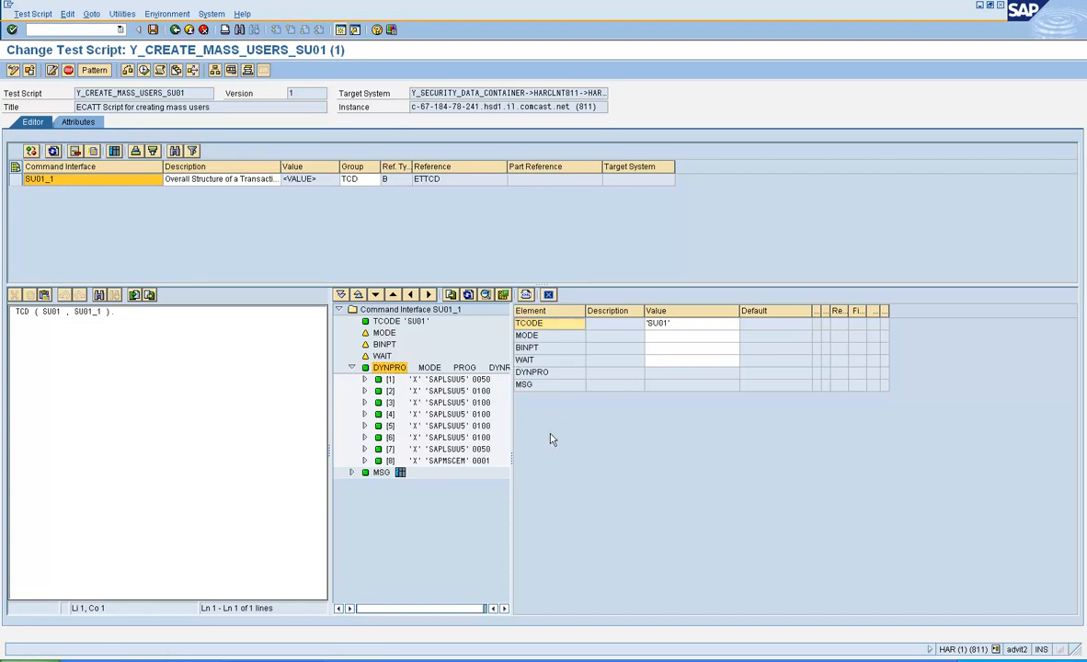
left_click_drag(512, 458, 605, 458)
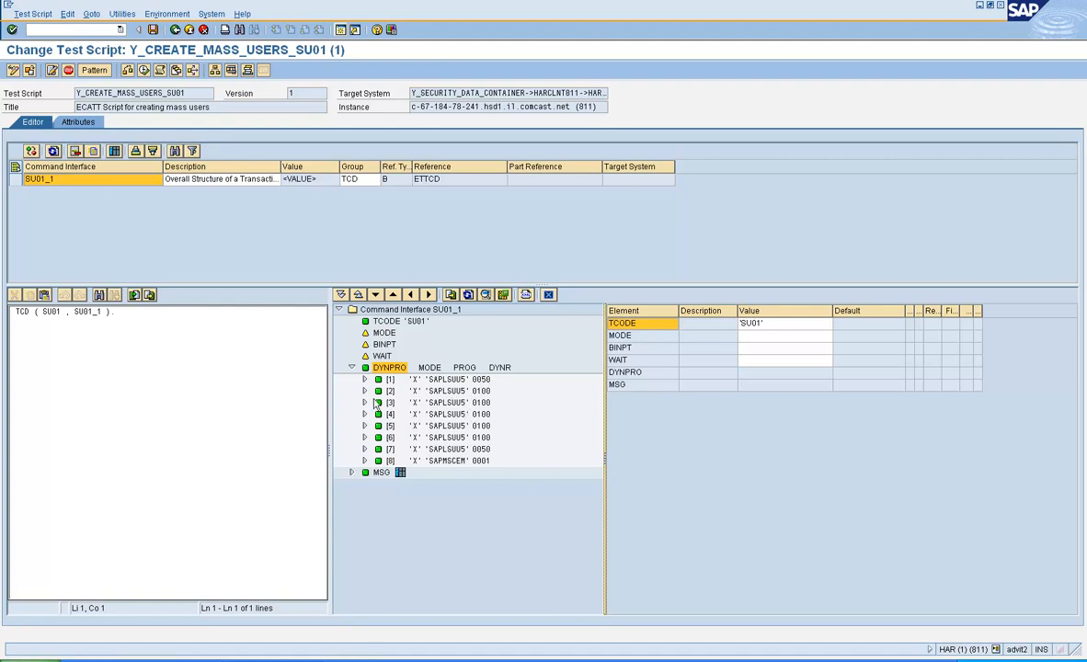
left_click(364, 381)
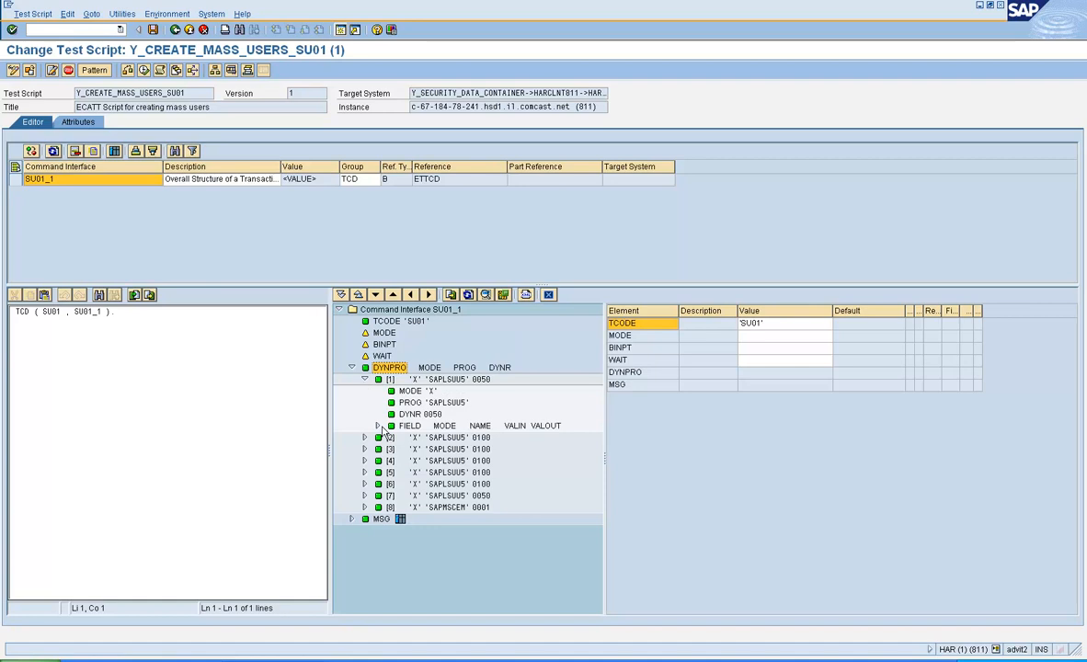
left_click(377, 426)
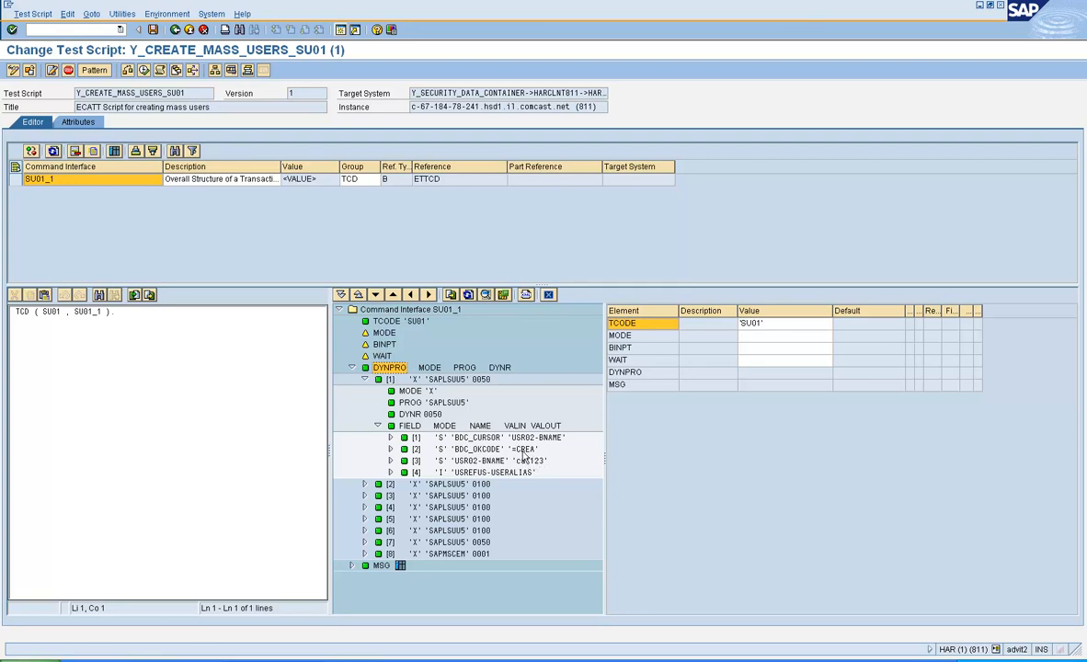
left_click(390, 460)
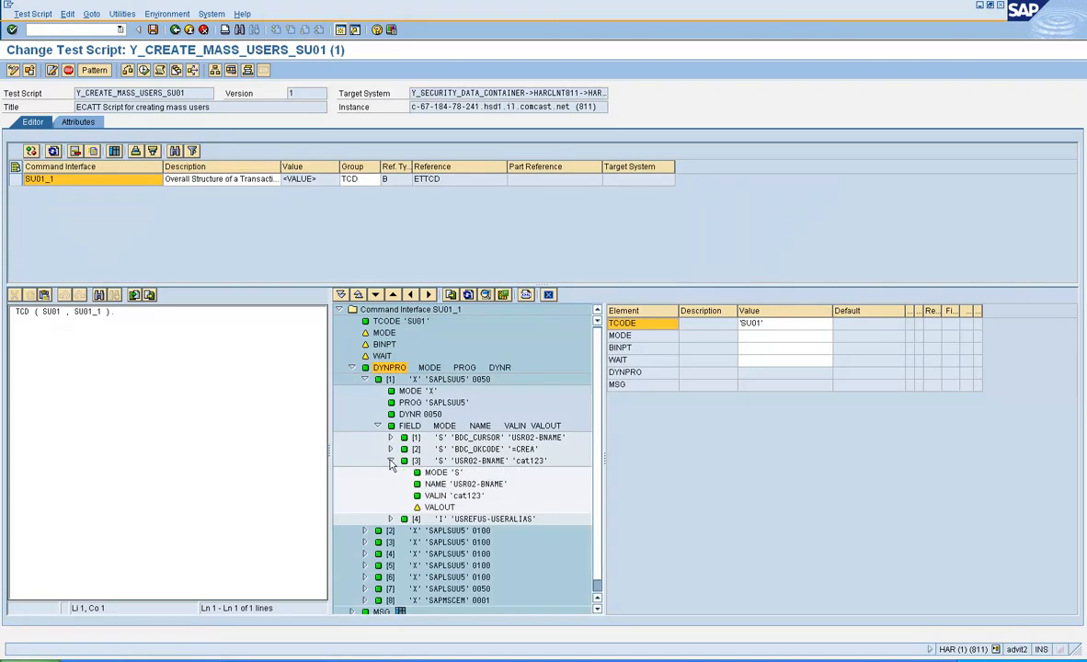
left_click(441, 498)
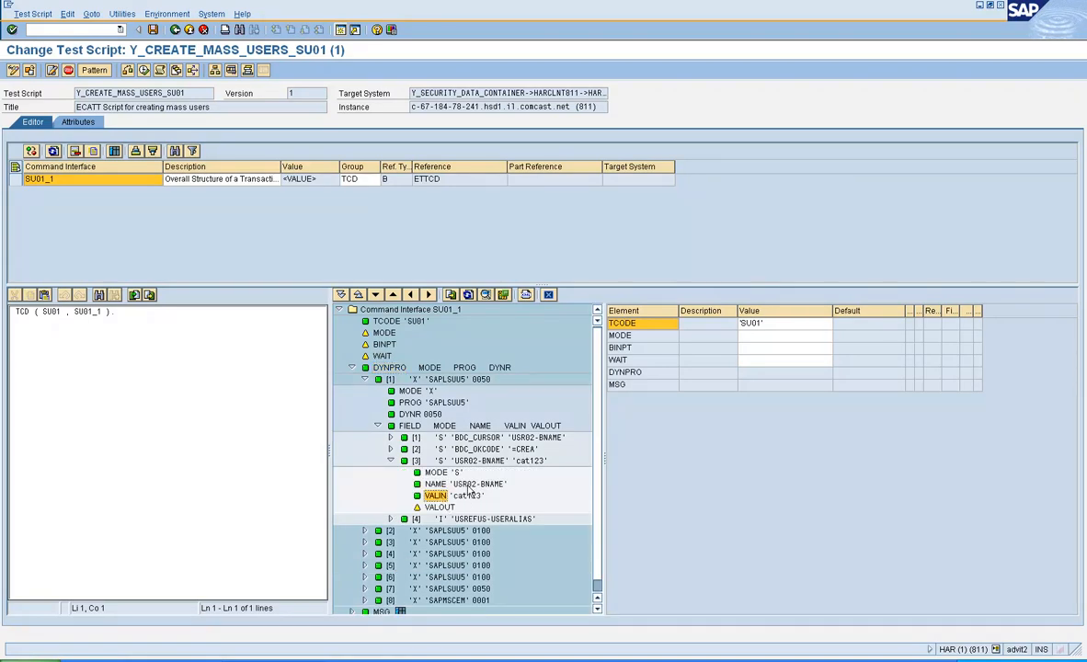
left_click(474, 485)
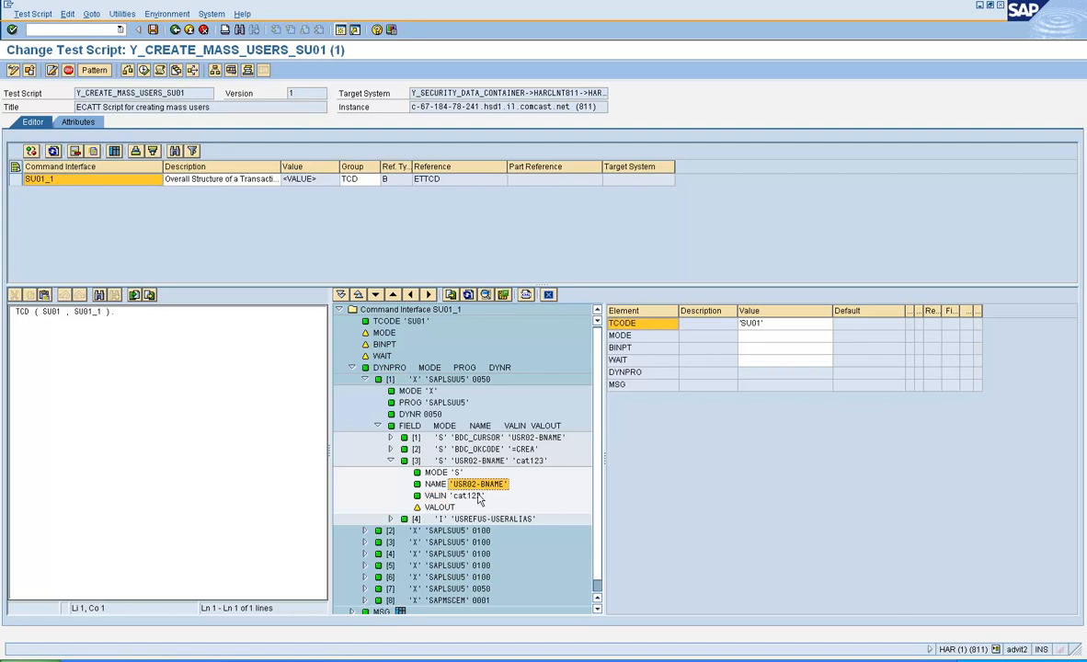
left_click(365, 532)
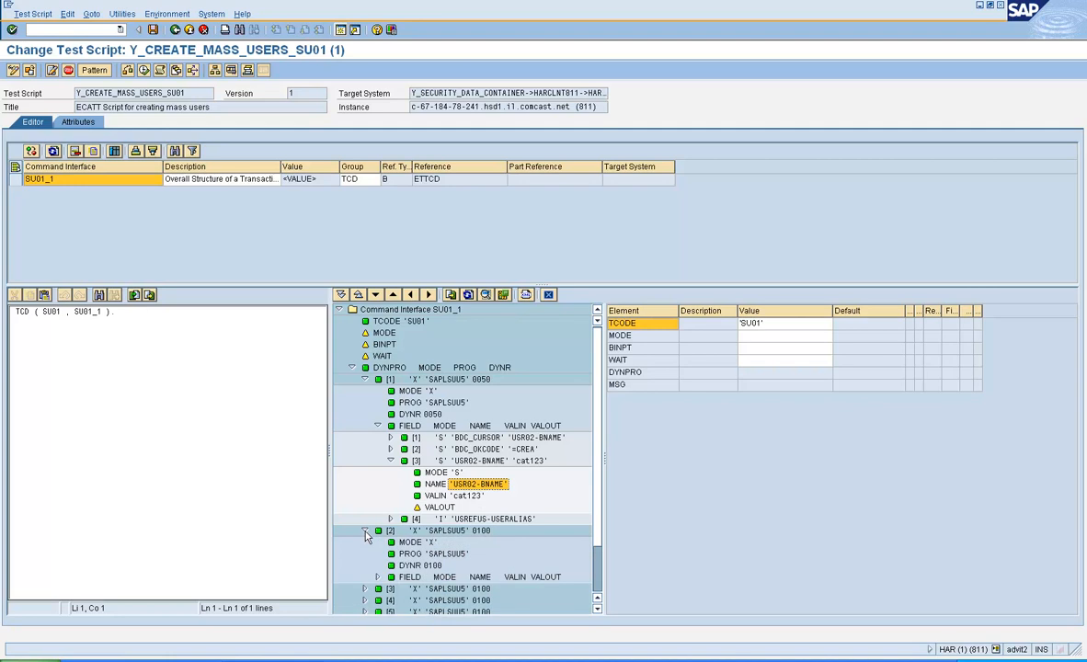
left_click(378, 577)
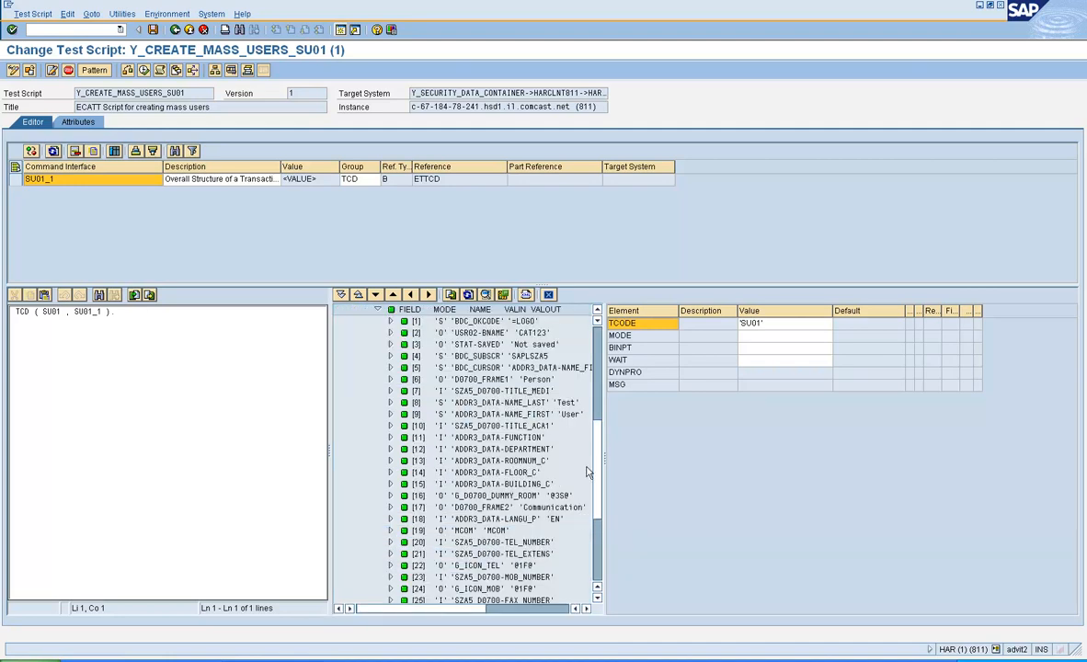
left_click_drag(605, 457, 684, 475)
left_click(529, 405)
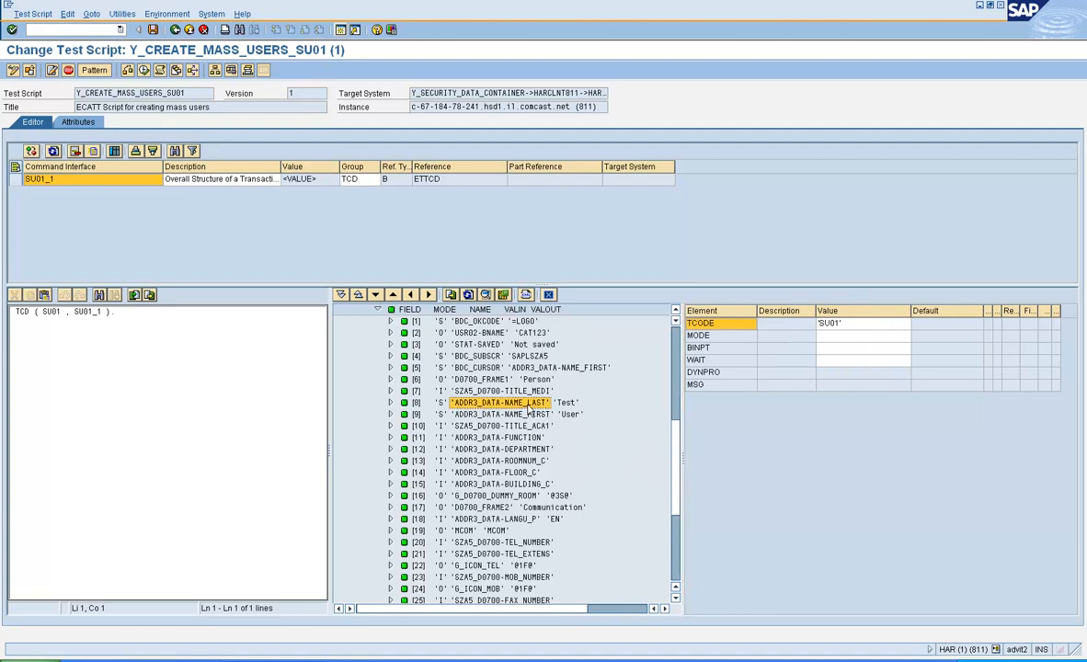
left_click(391, 403)
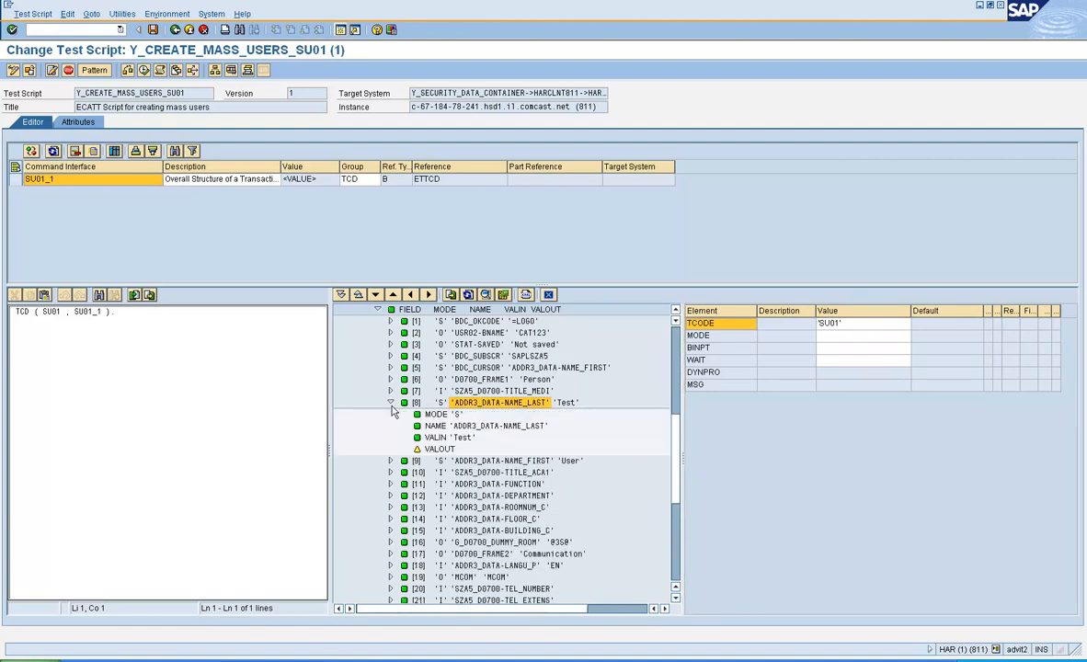
left_click(436, 438)
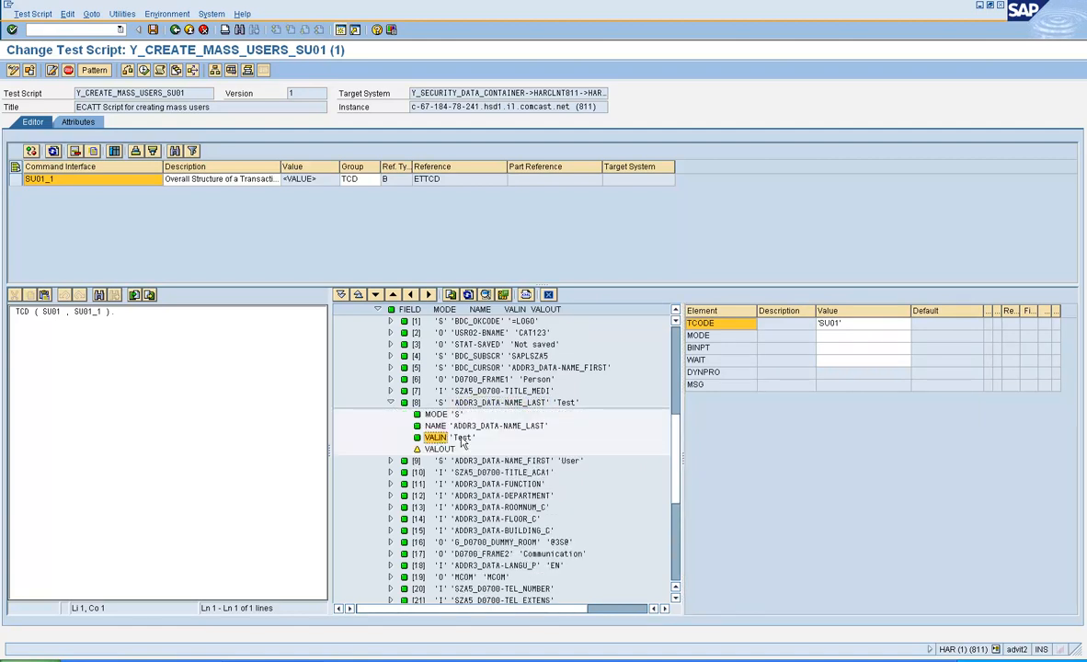
left_click(391, 460)
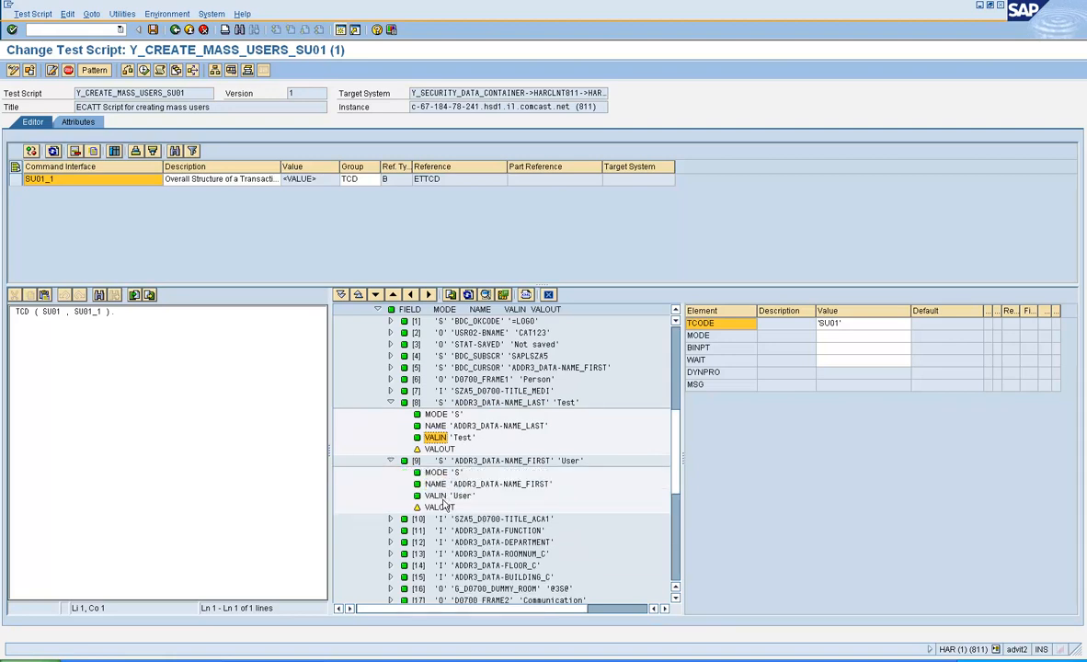
left_click(436, 495)
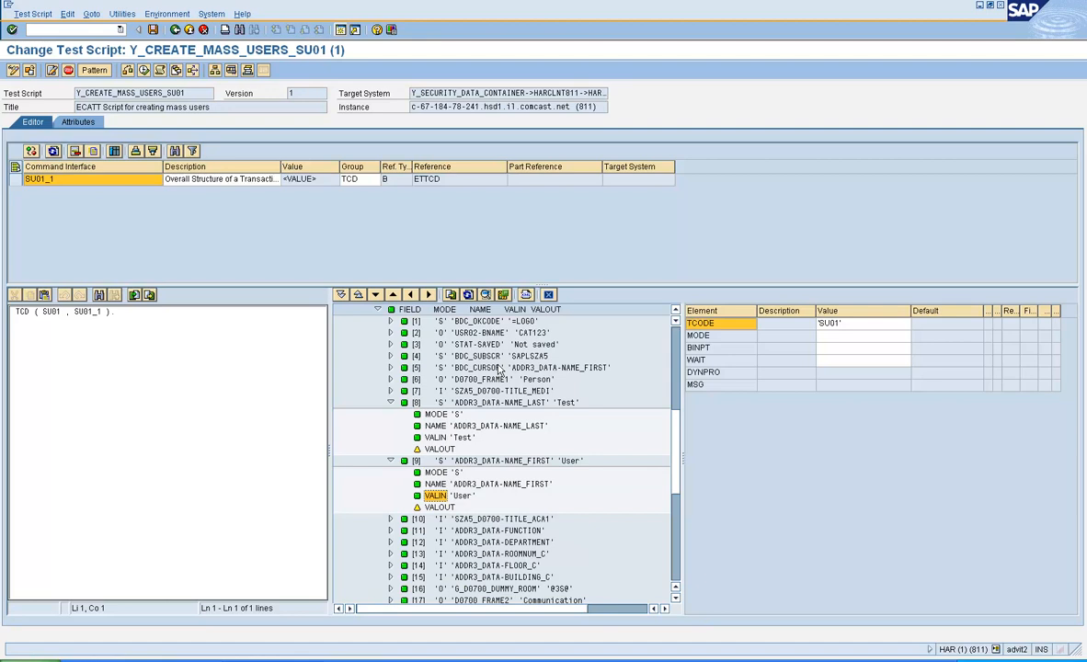
left_click(391, 403)
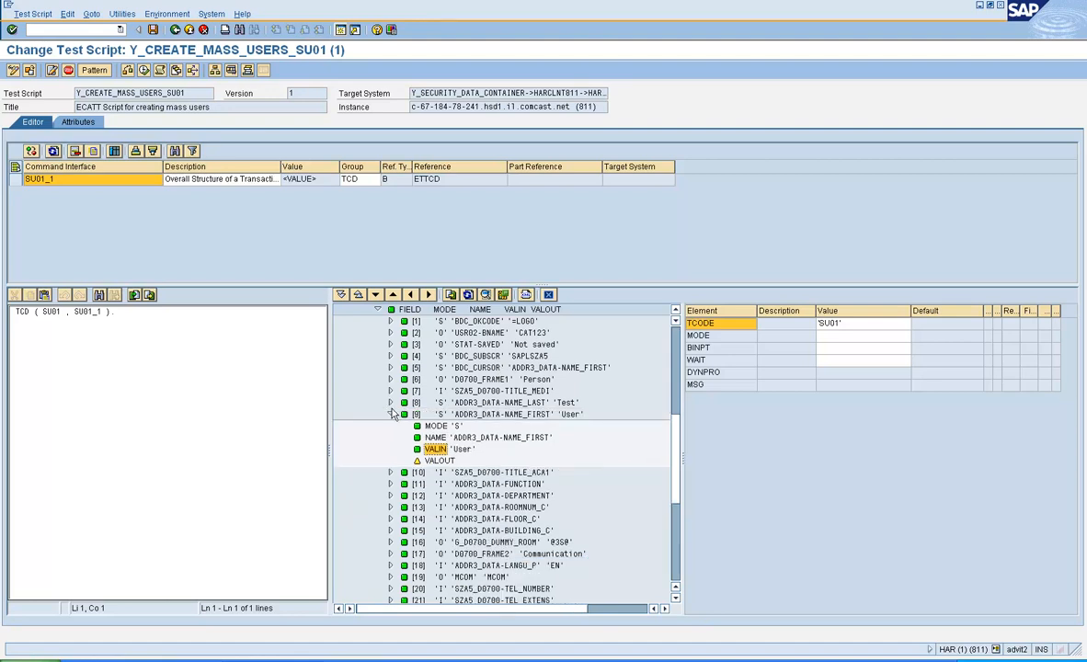
left_click(391, 414)
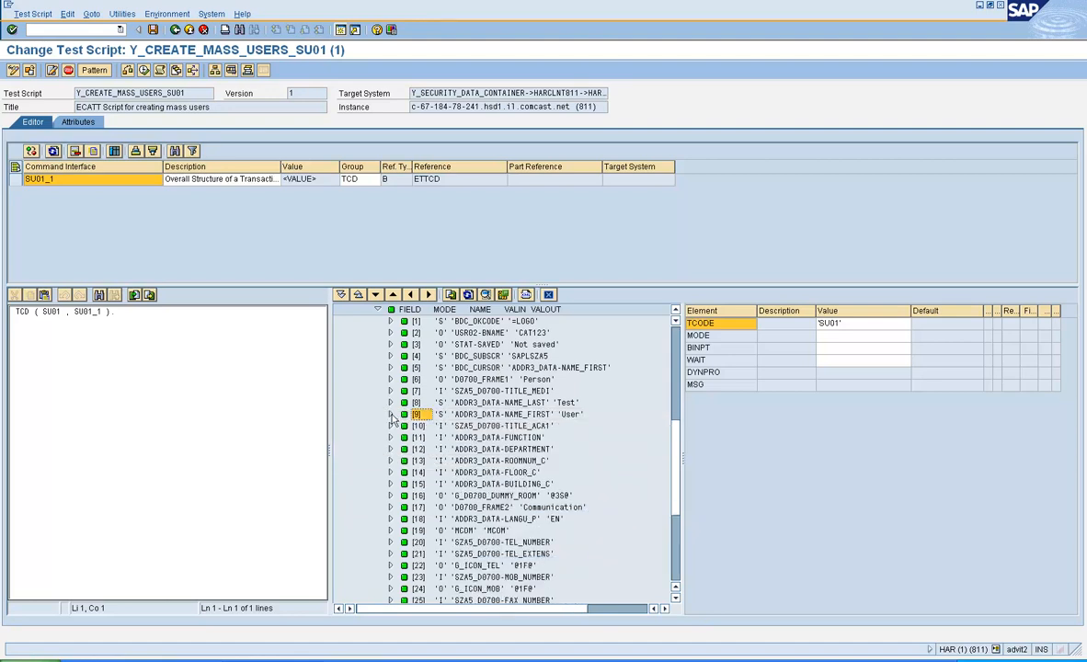
Step: Start the Screen Simulator on the first recorded screen, SAPLSUU5 0050
left_click(486, 295)
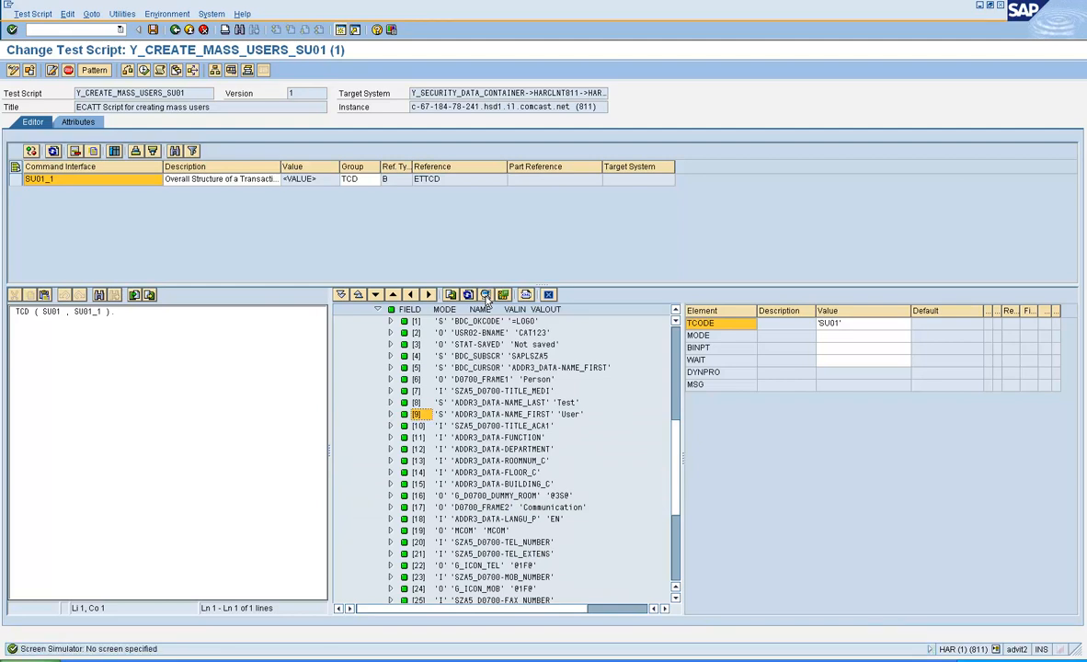
left_click(678, 332)
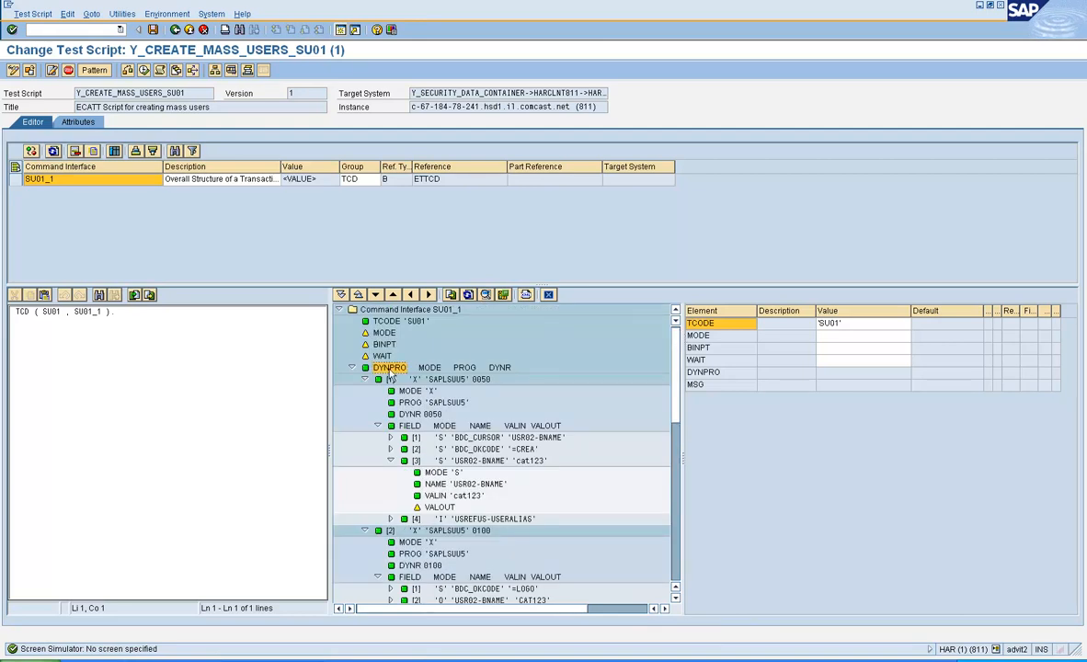
left_click(486, 297)
left_click(485, 298)
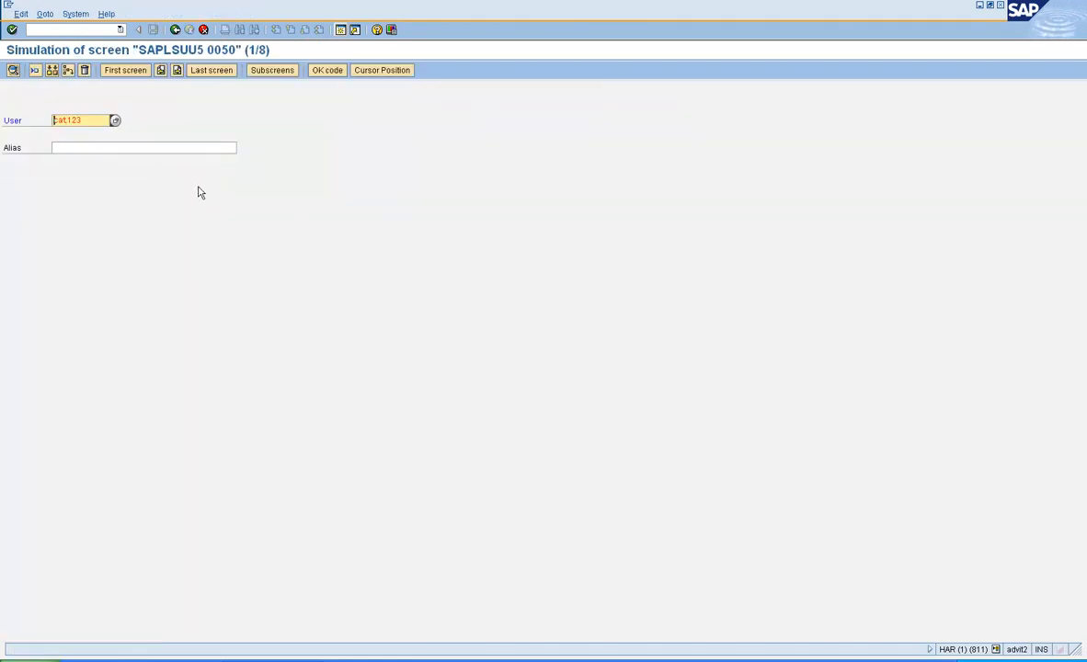
Step: Delete the recorded user name cat123 from the User field
left_click(95, 119)
left_click_drag(95, 119, 8, 119)
key("Delete")
Step: Link the User field to a new parameter &USERID
double_click(84, 119)
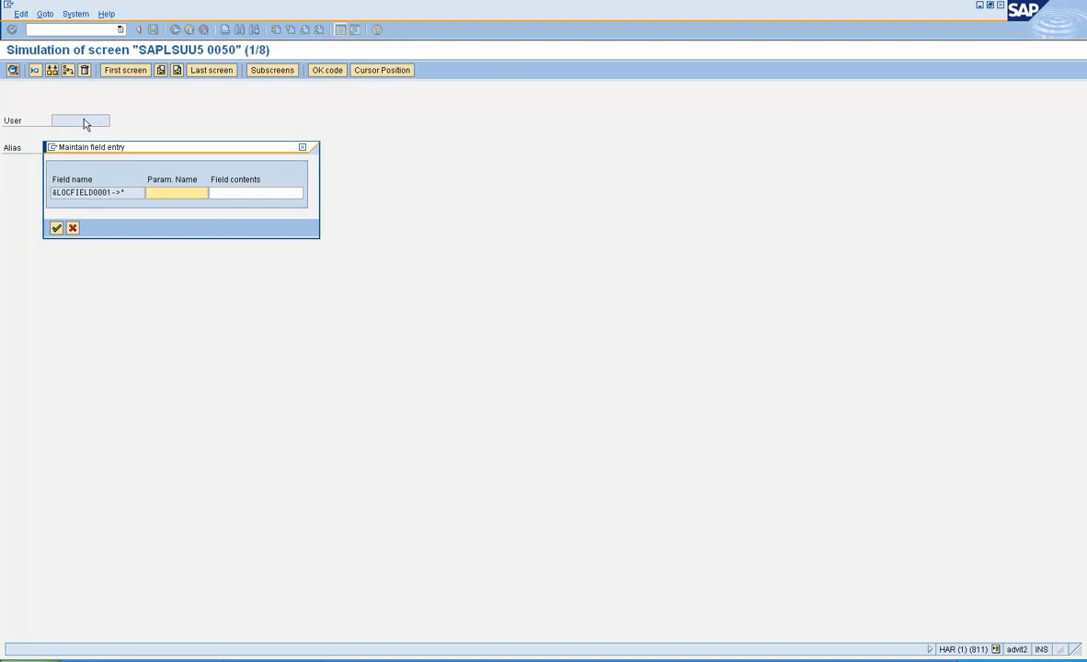
type("&")
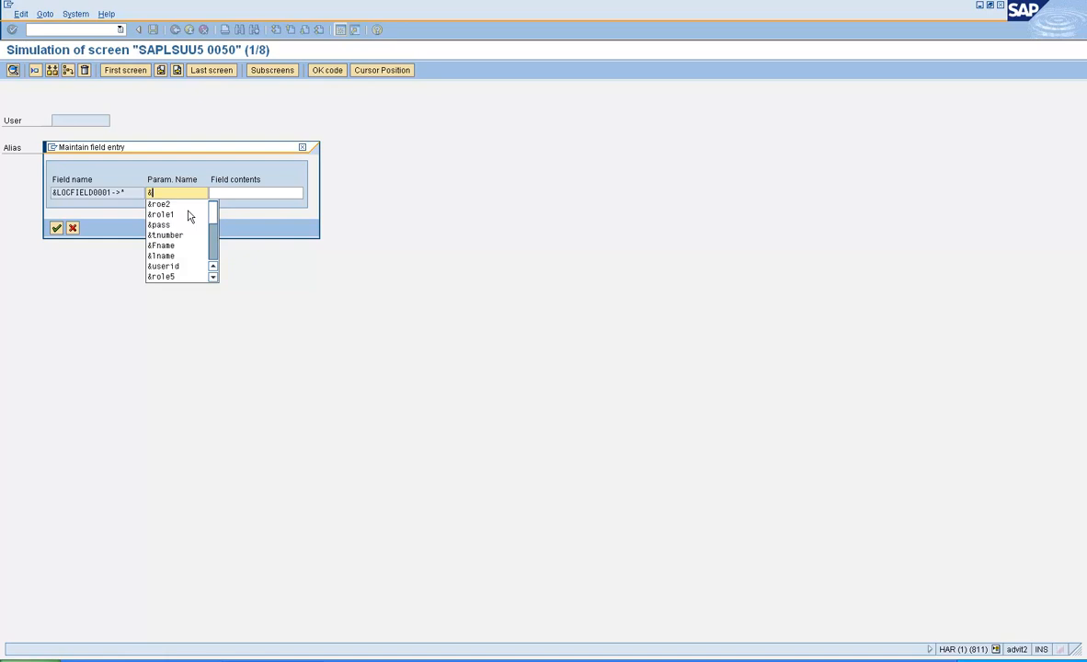
type("userid")
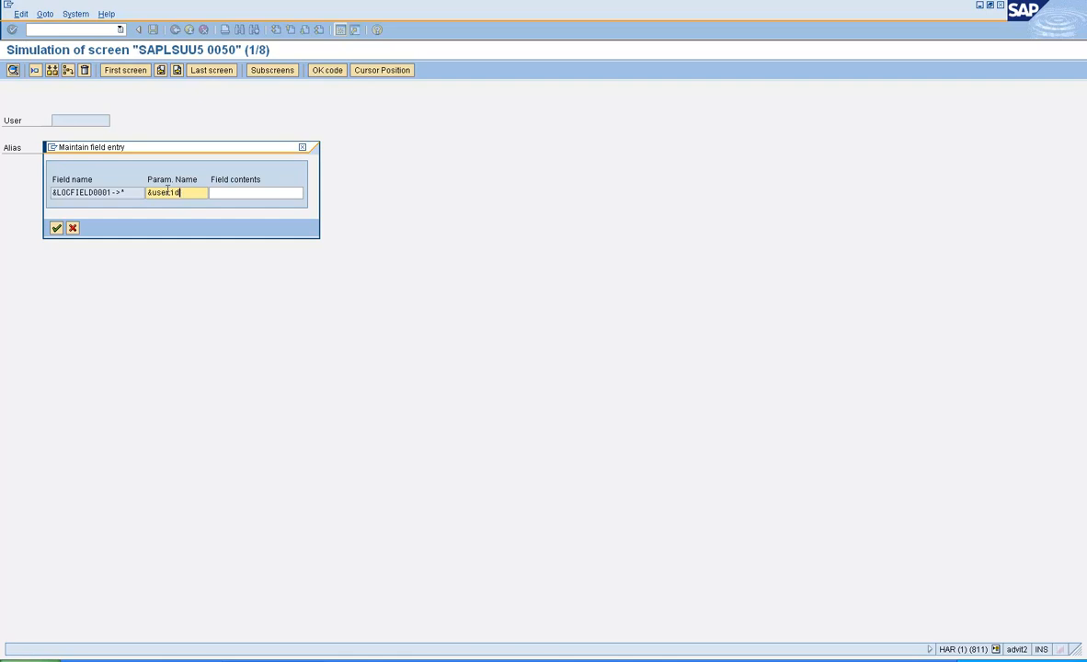
left_click(232, 192)
left_click(231, 192)
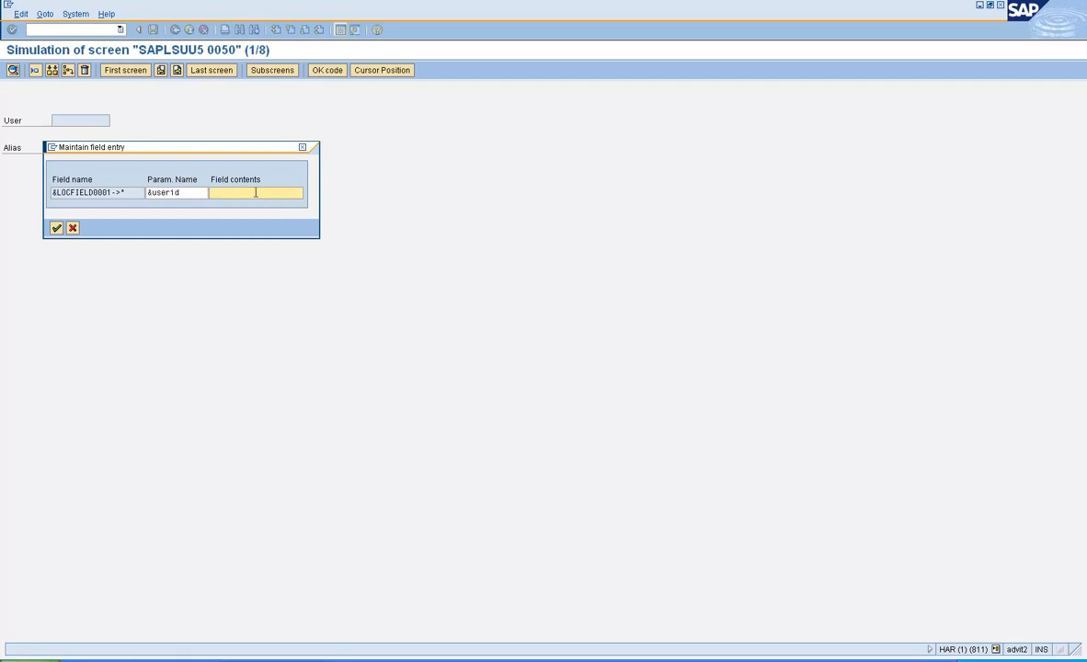
left_click(56, 229)
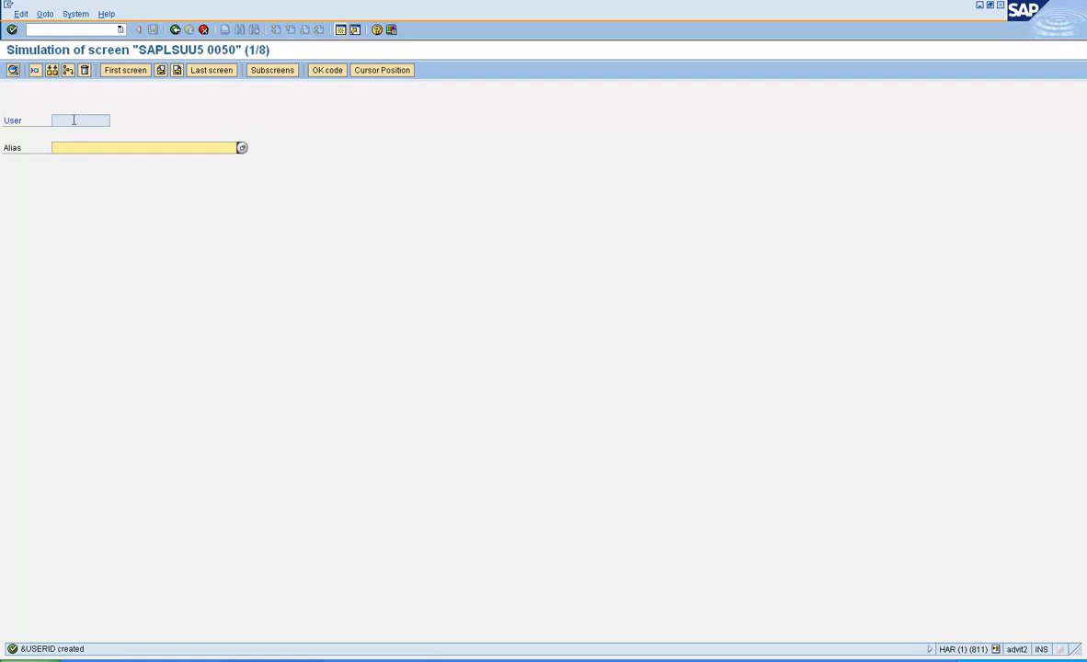
Step: On the next screen, clear Last name and link it to parameter &LASTNAME
left_click(179, 77)
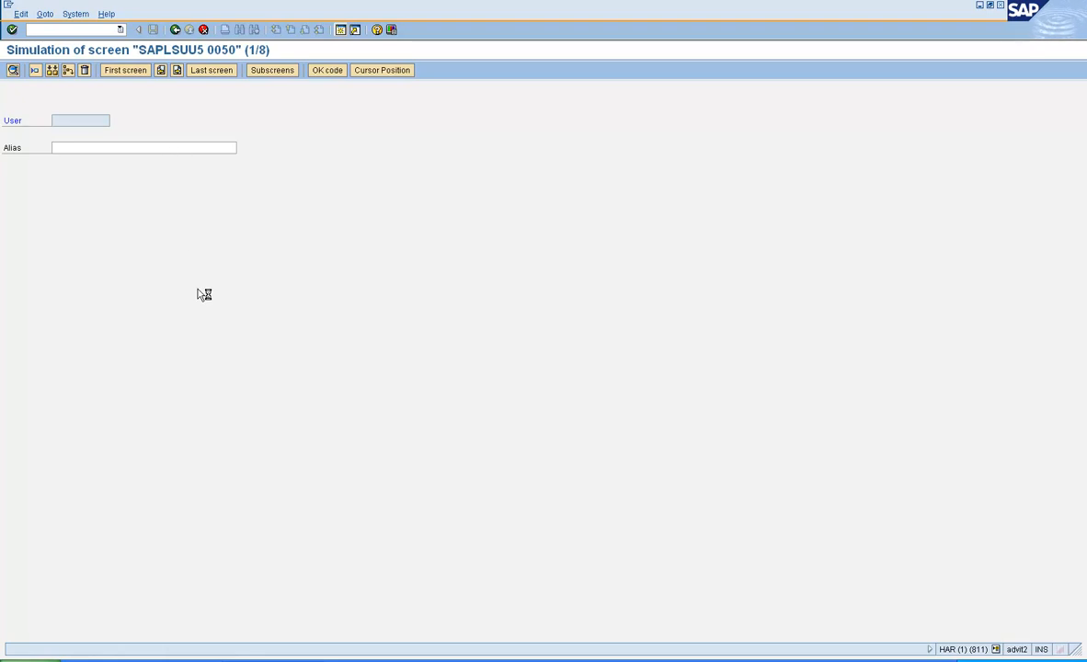
left_click(170, 197)
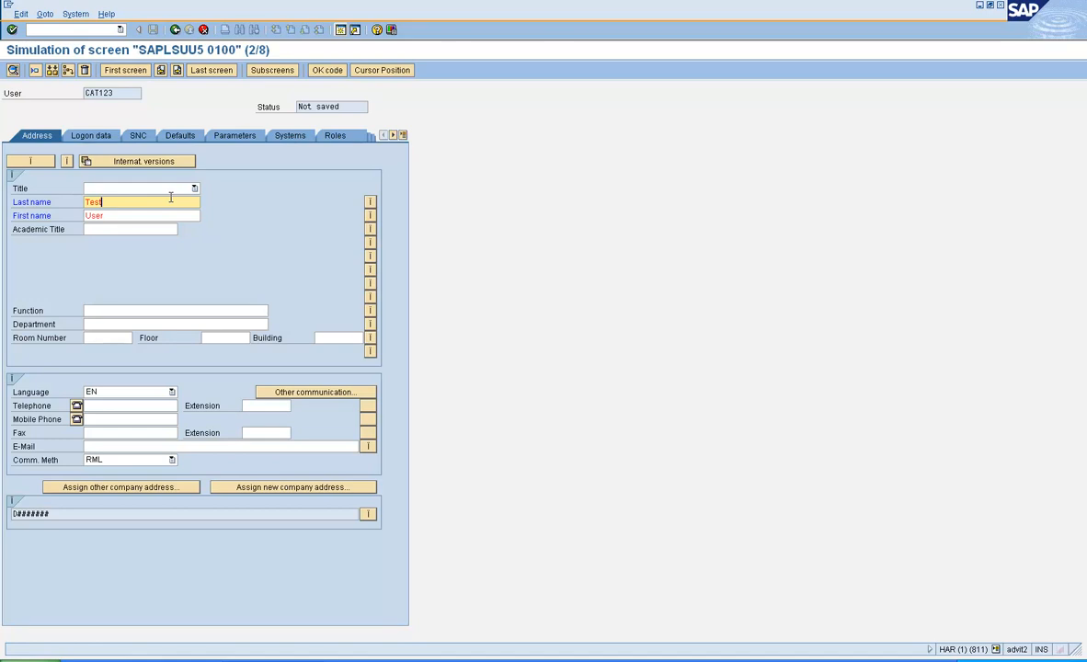
key("BackSpace")
key("BackSpace")
key("BackSpace")
double_click(141, 202)
type("&")
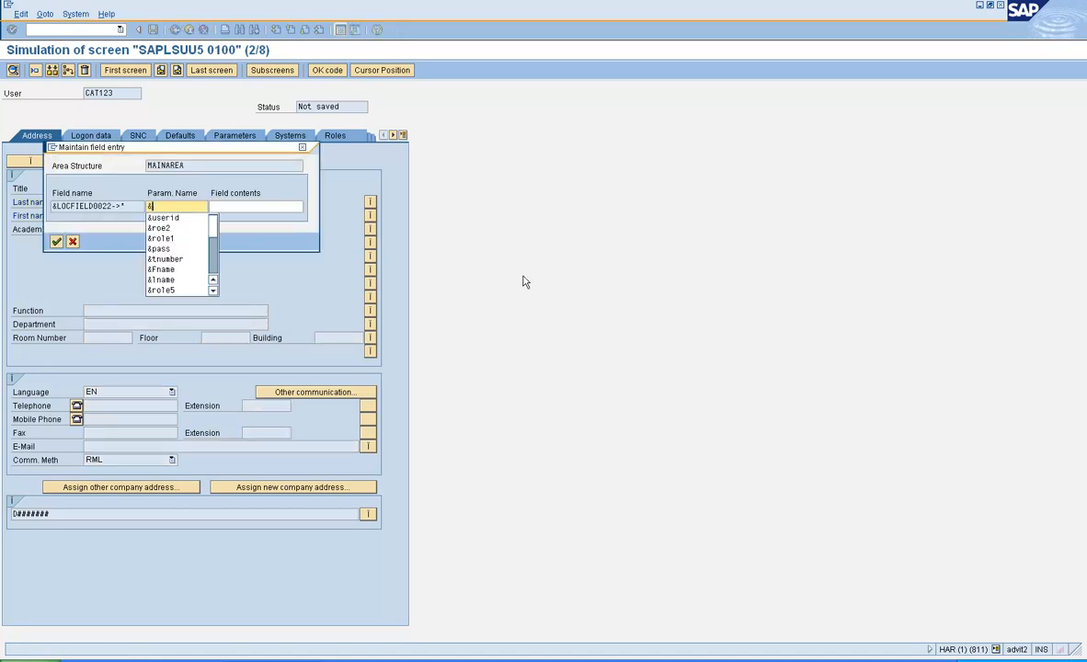
type("lastnam")
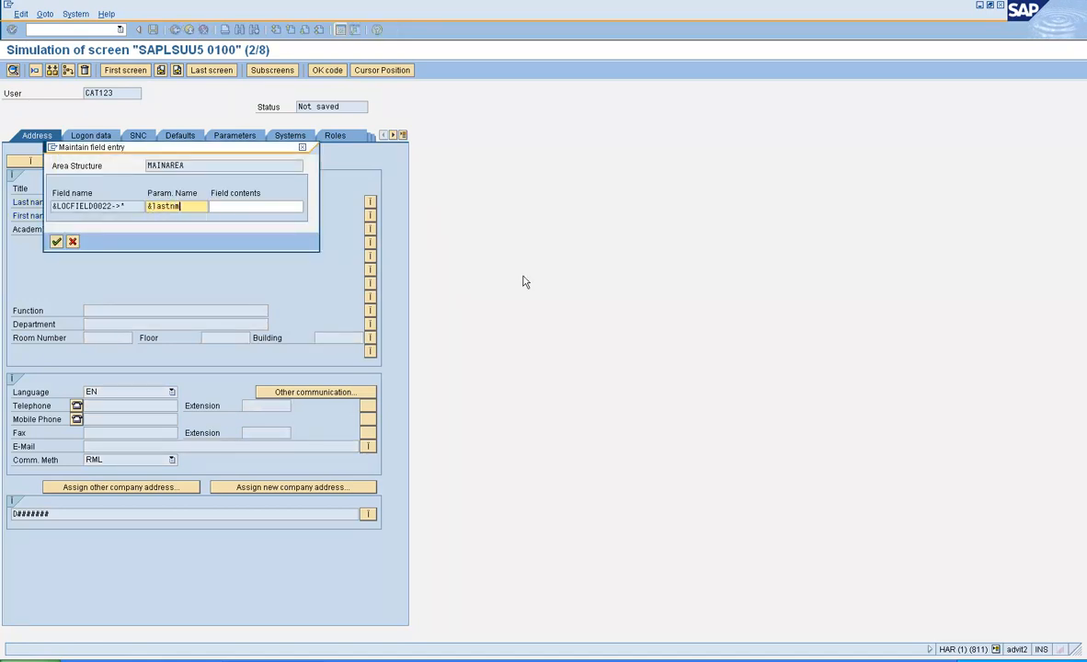
type("e")
left_click(57, 241)
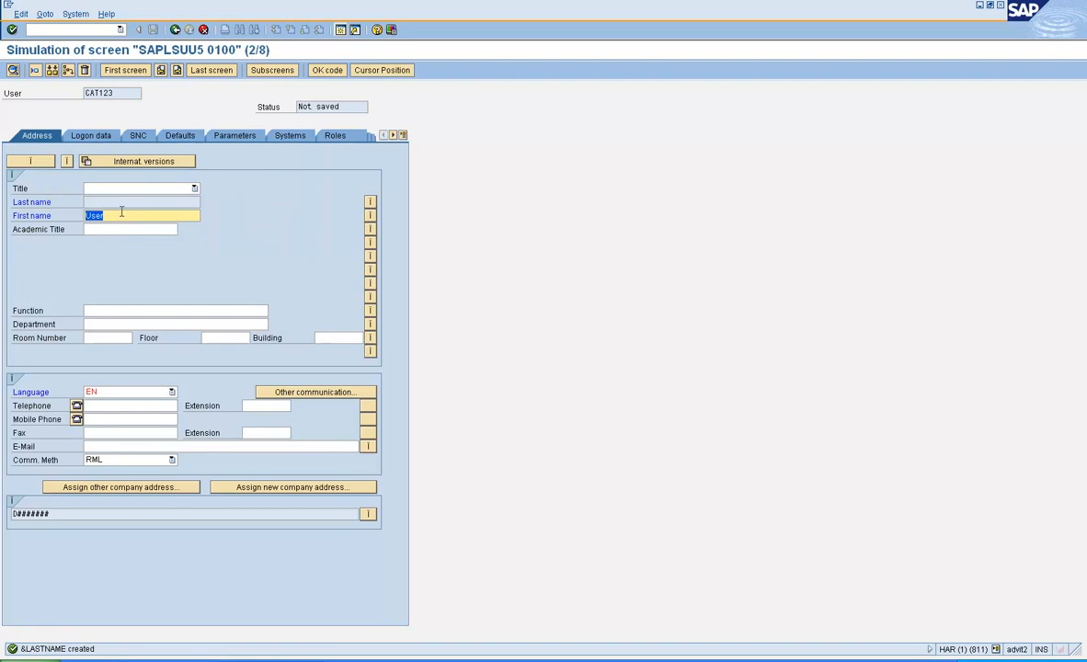
Step: Clear First name and link it to a new parameter &FIRSTNAME
key("Delete")
double_click(118, 217)
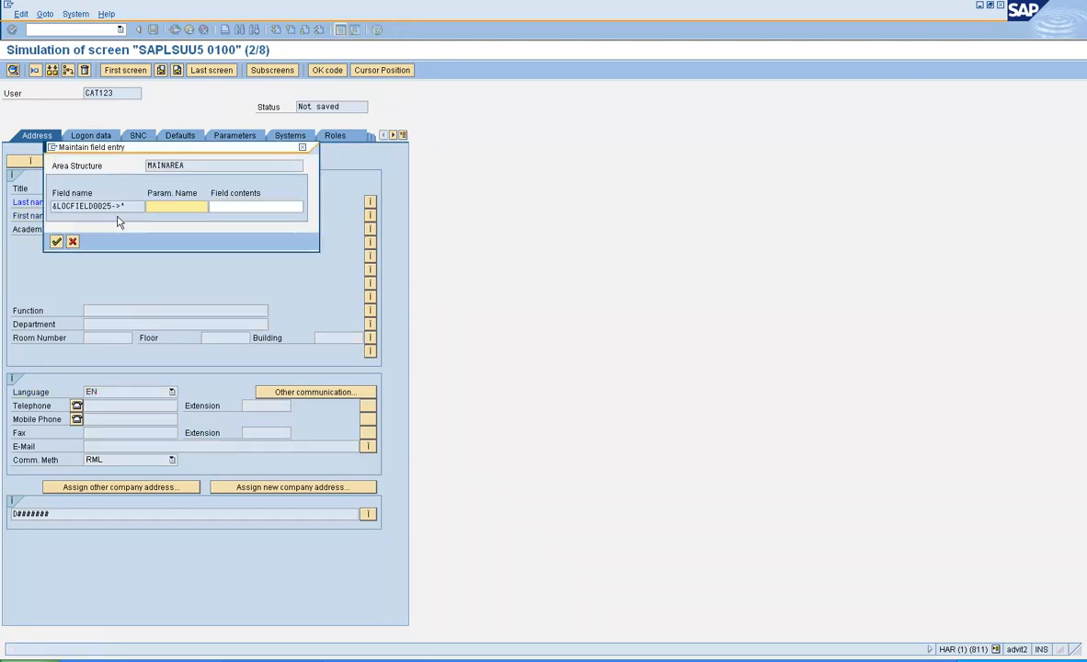
type("&p")
key("BackSpace")
type("f")
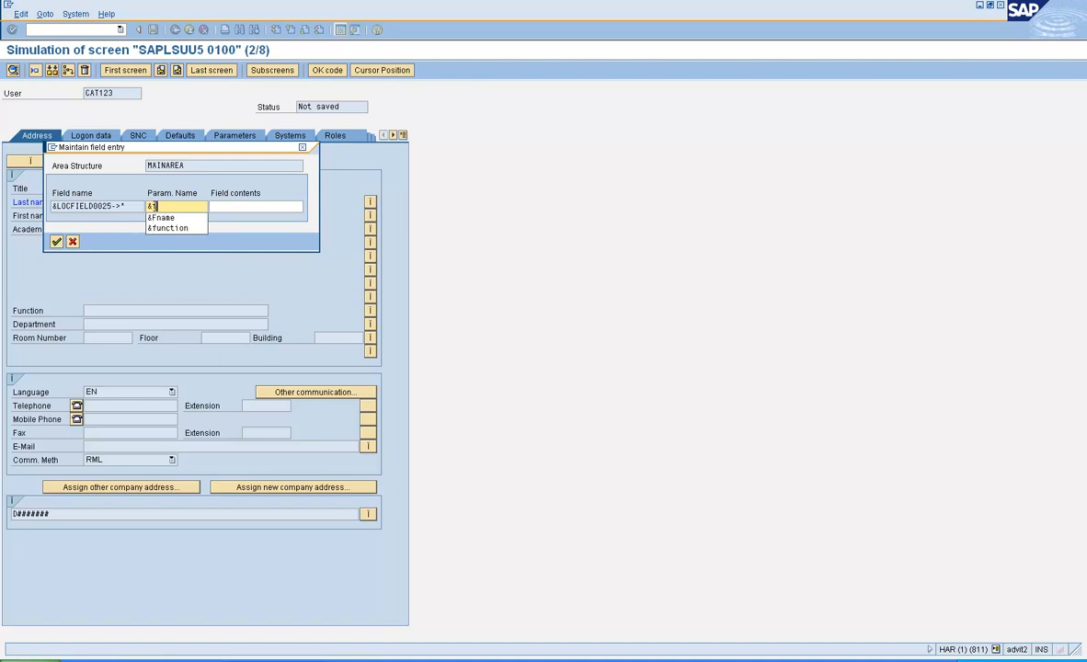
type("irstname")
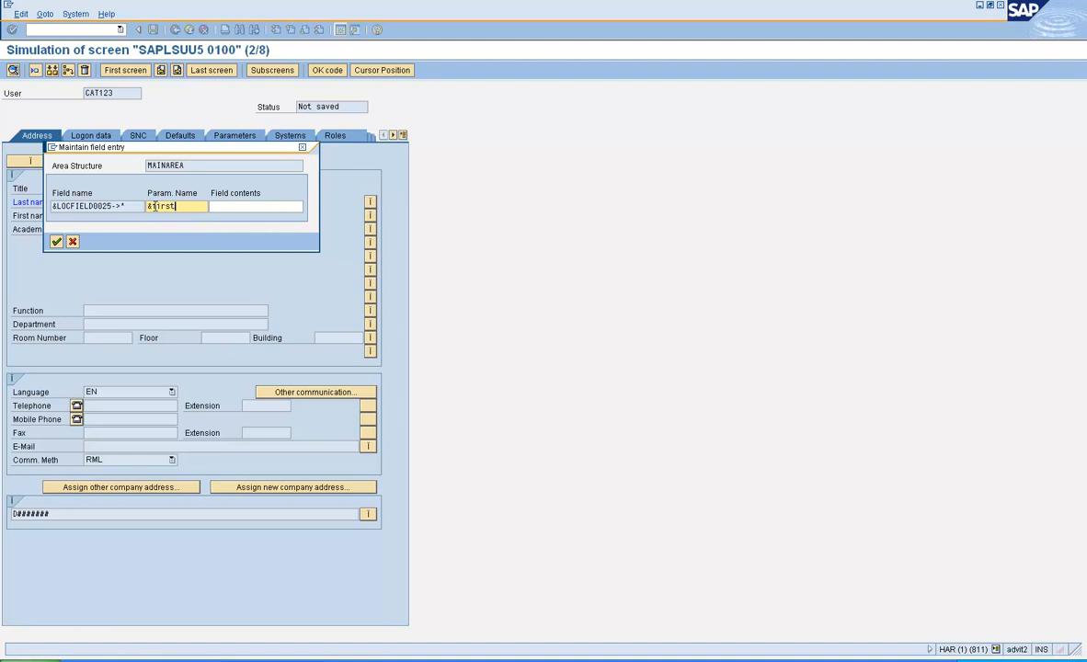
left_click(56, 241)
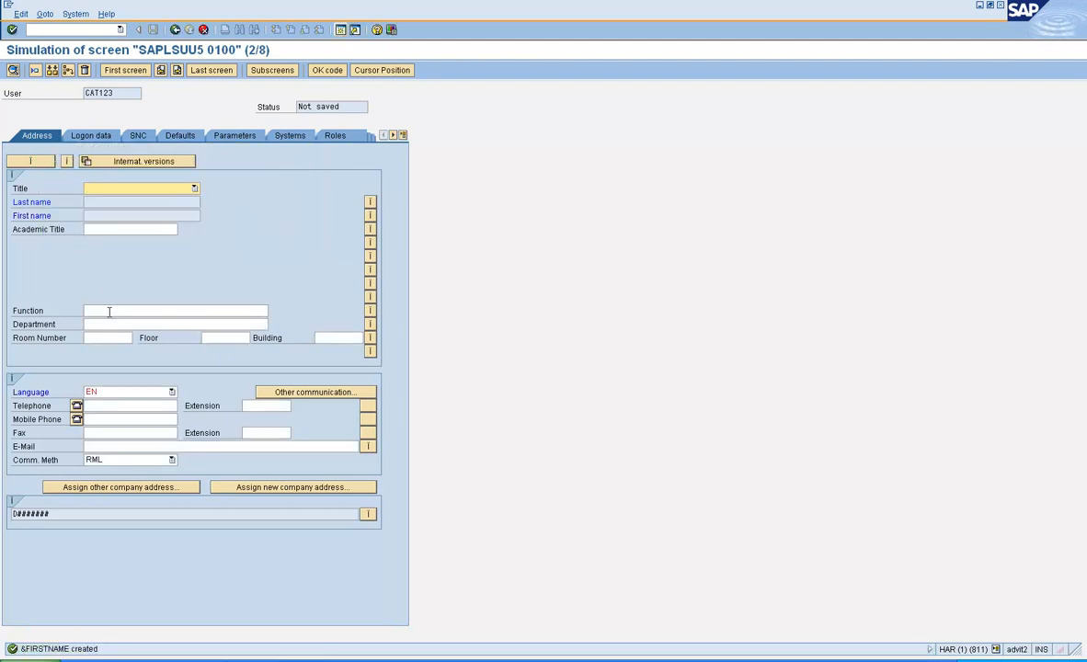
Step: Link the Function field to a new parameter &FUNCTION
double_click(110, 313)
type("&")
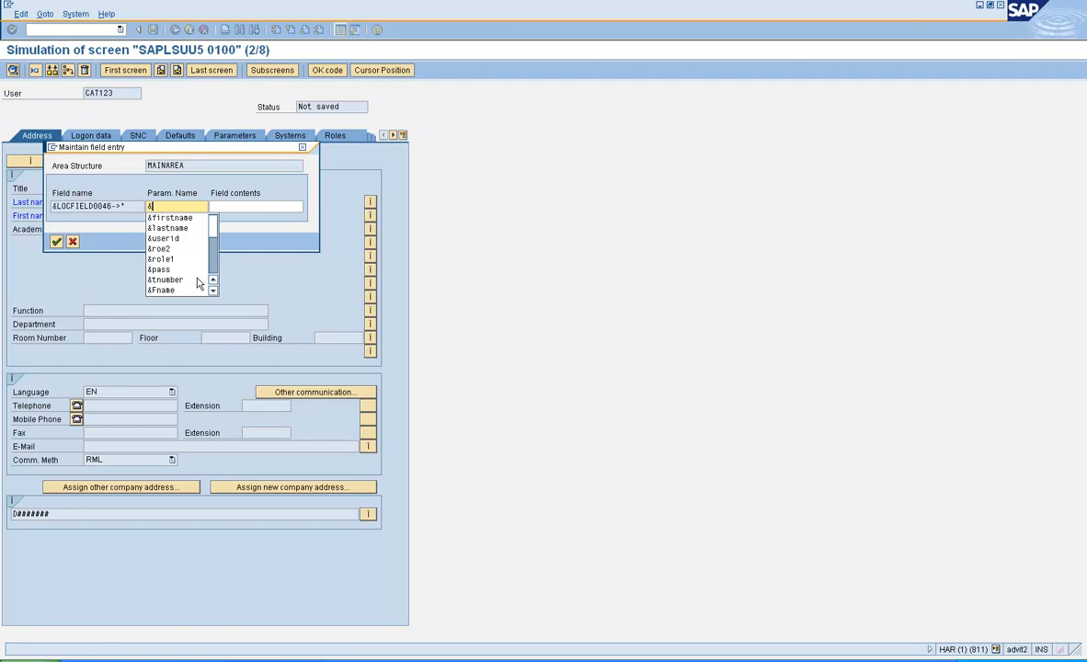
type("function")
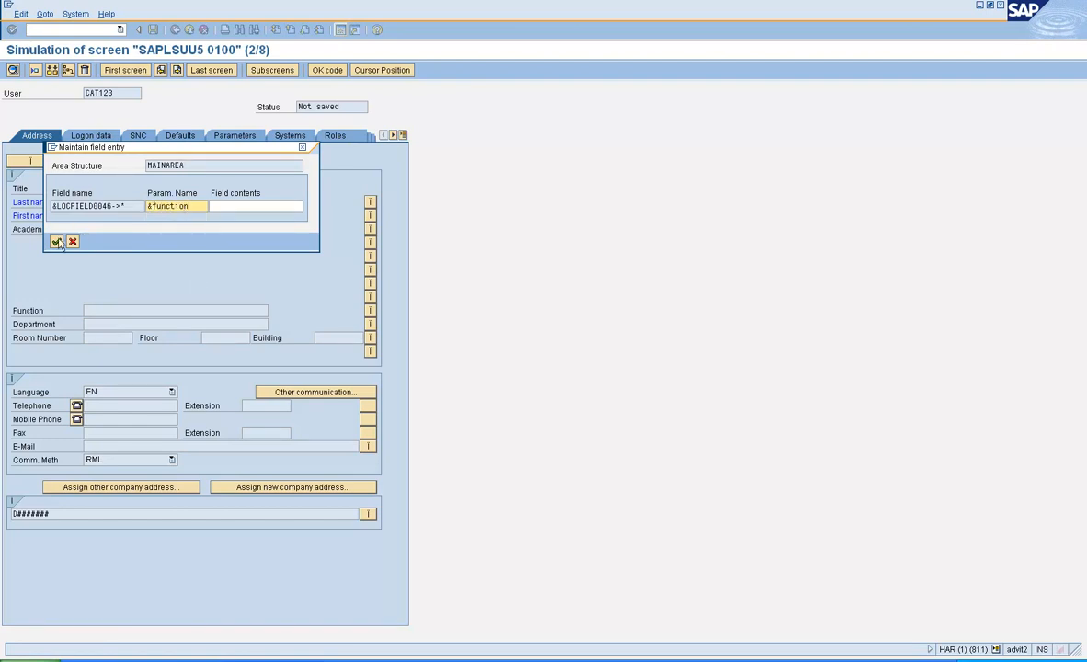
left_click(57, 242)
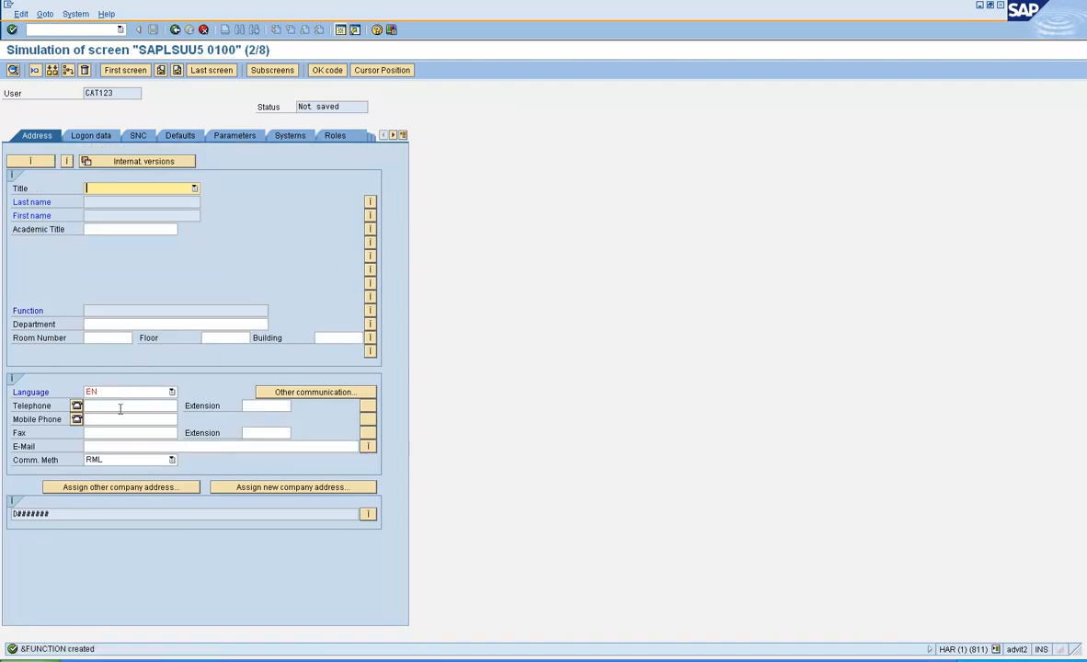
Step: Link the E-Mail field to a new parameter &EMAILID
left_click(117, 445)
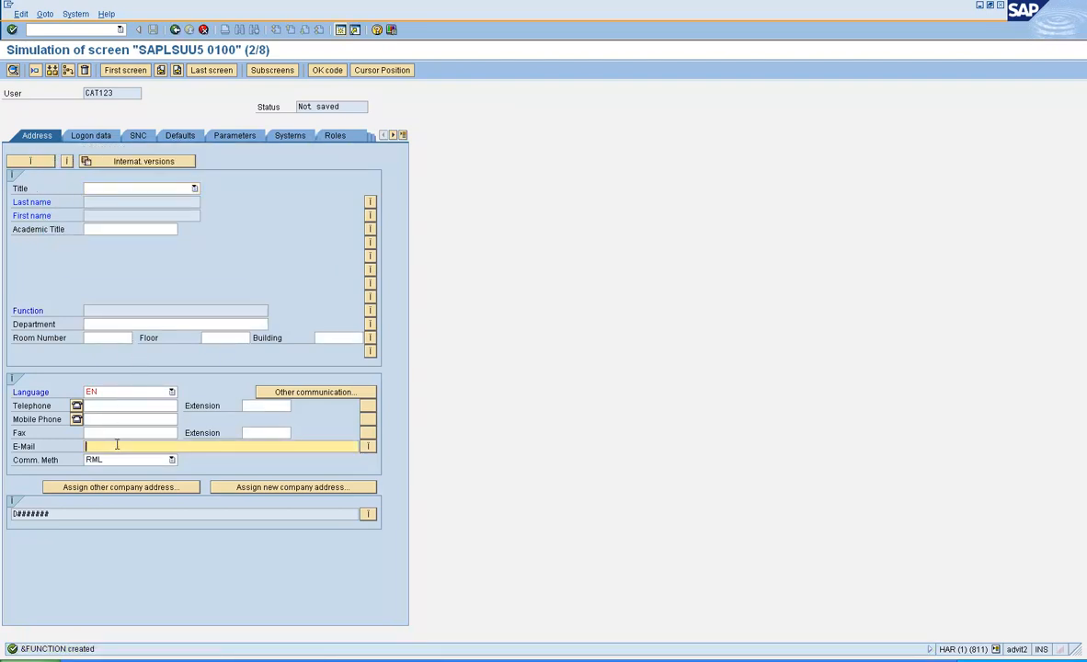
double_click(116, 445)
type("&")
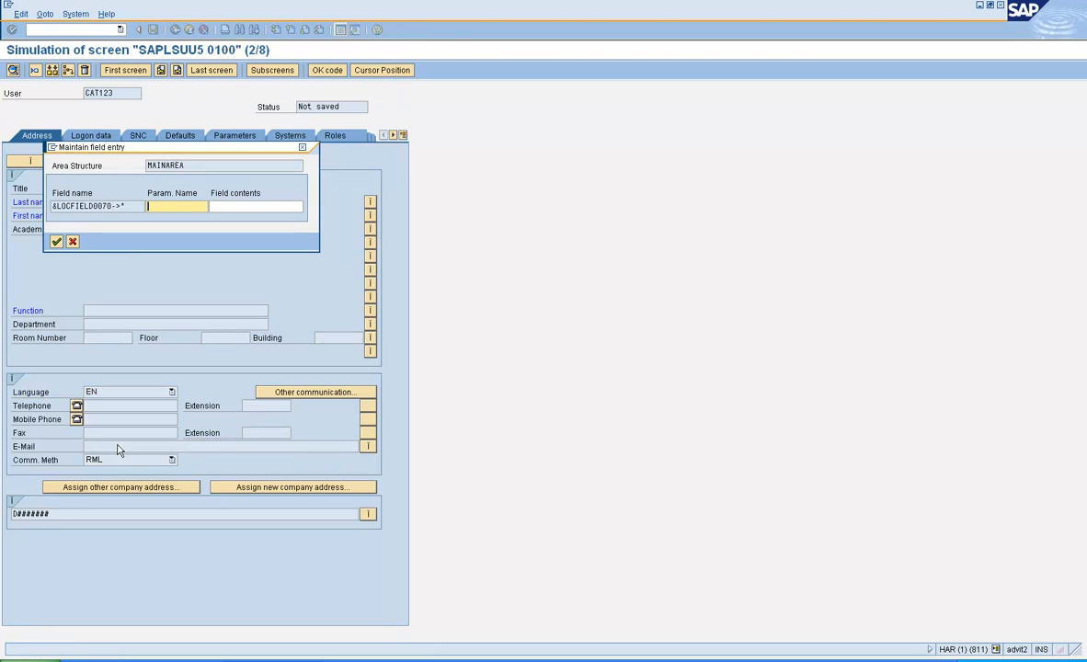
type("emailid")
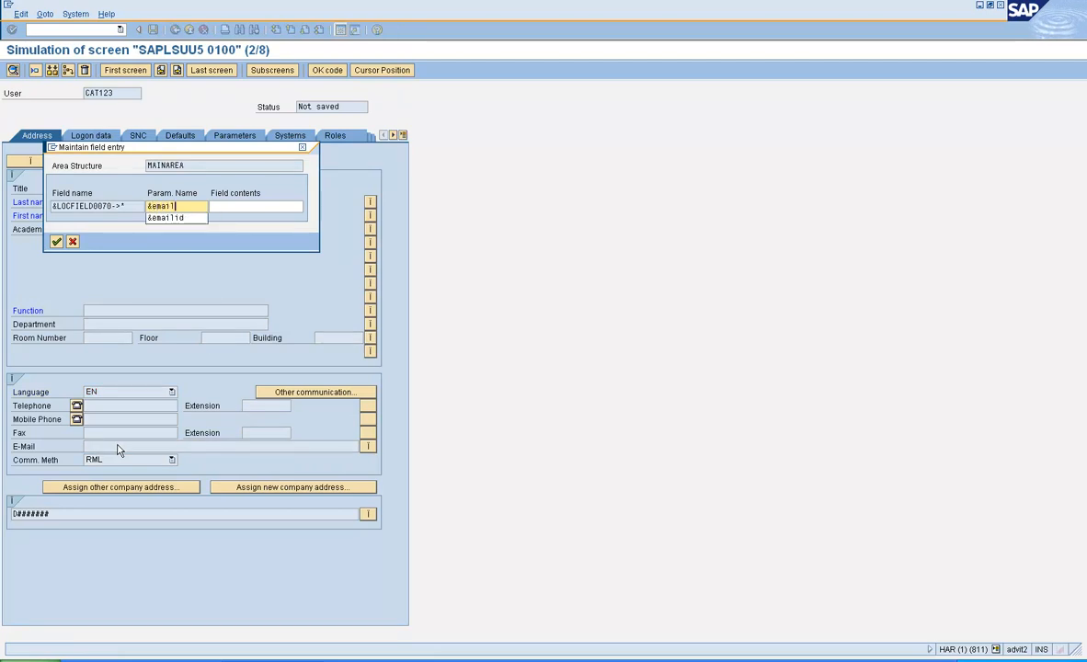
left_click(57, 242)
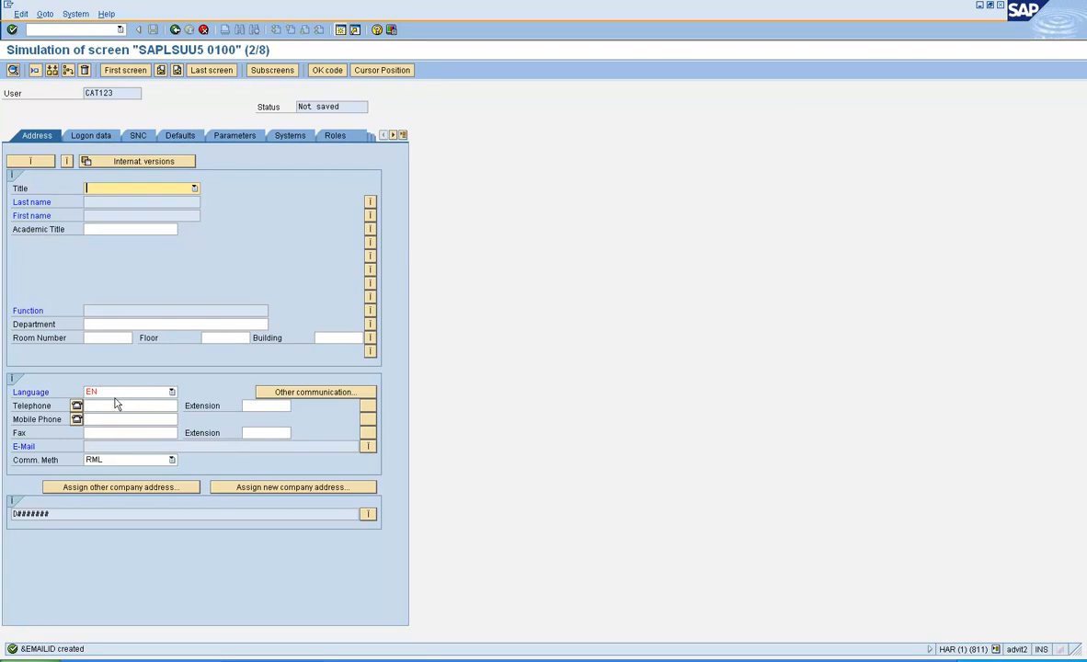
left_click(114, 323)
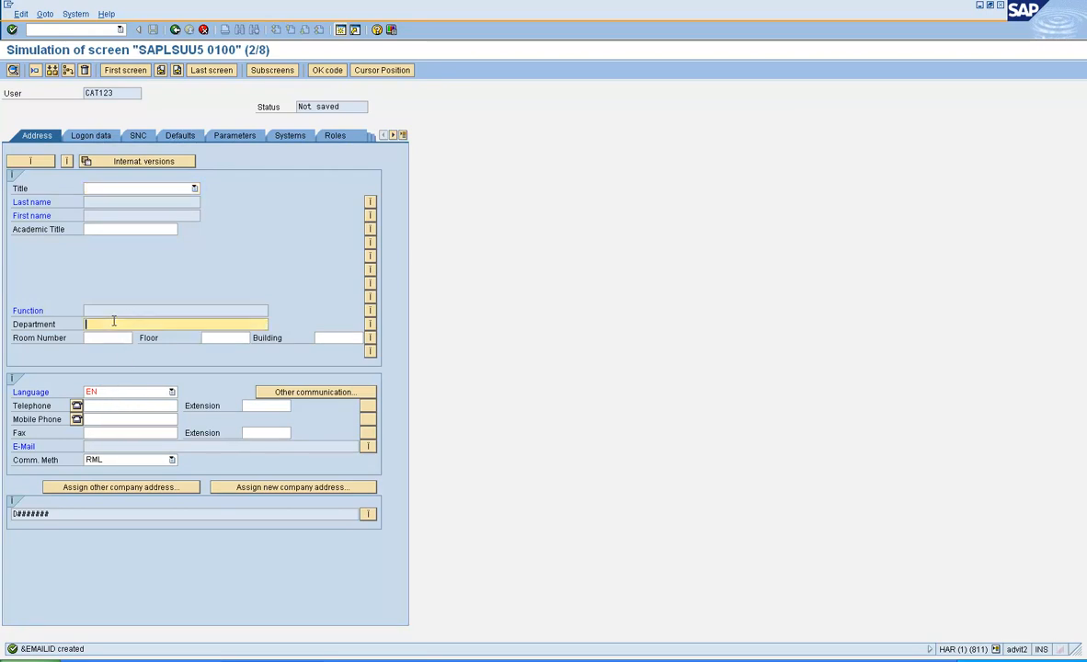
left_click(105, 407)
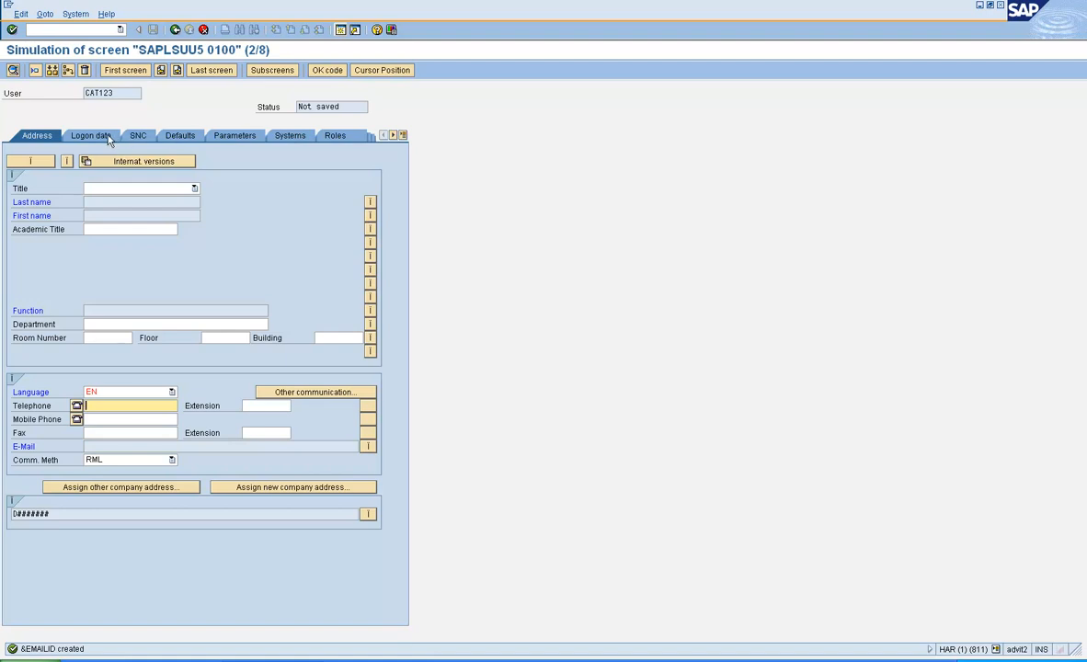
Step: On the next screen, link Initial password to a new parameter &pass1
left_click(177, 73)
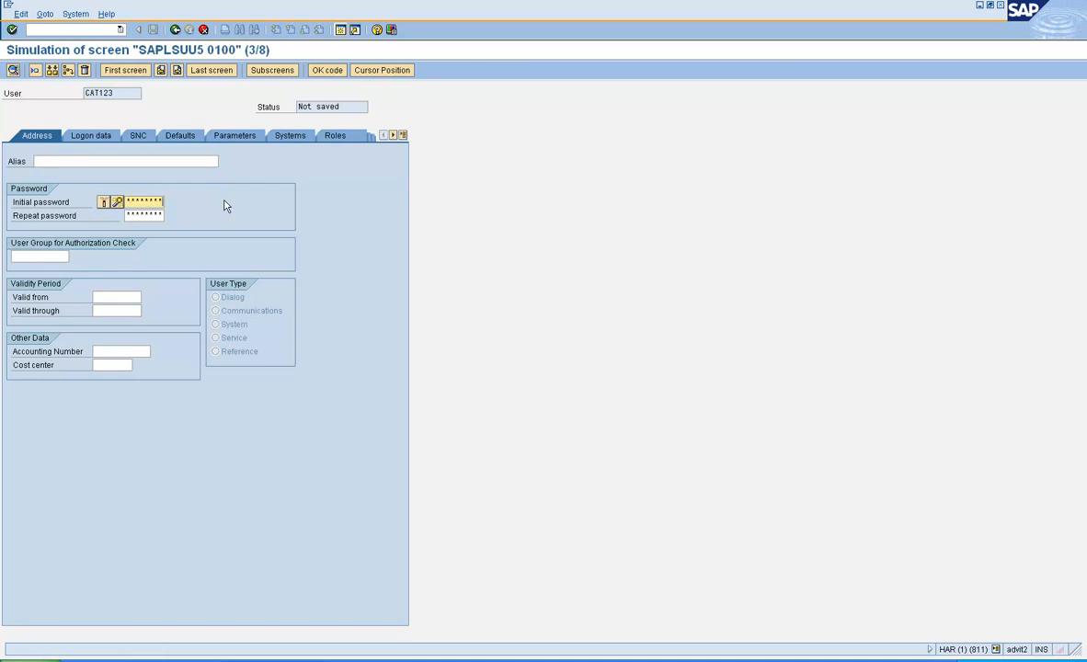
left_click(224, 204)
left_click(132, 202)
double_click(135, 204)
type("&pass1")
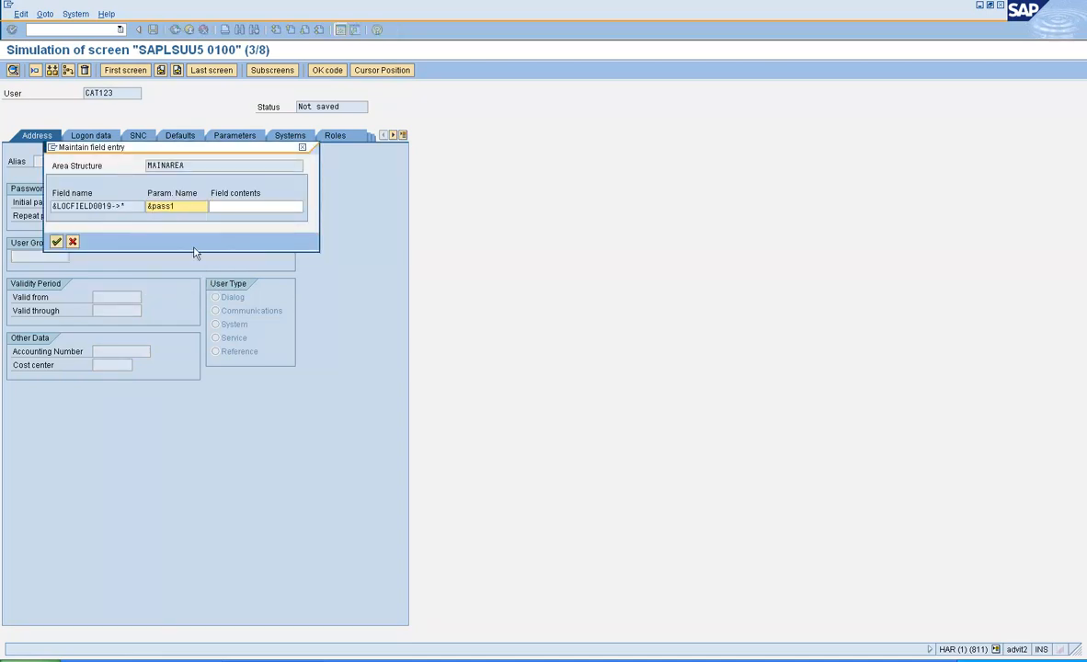
left_click(56, 241)
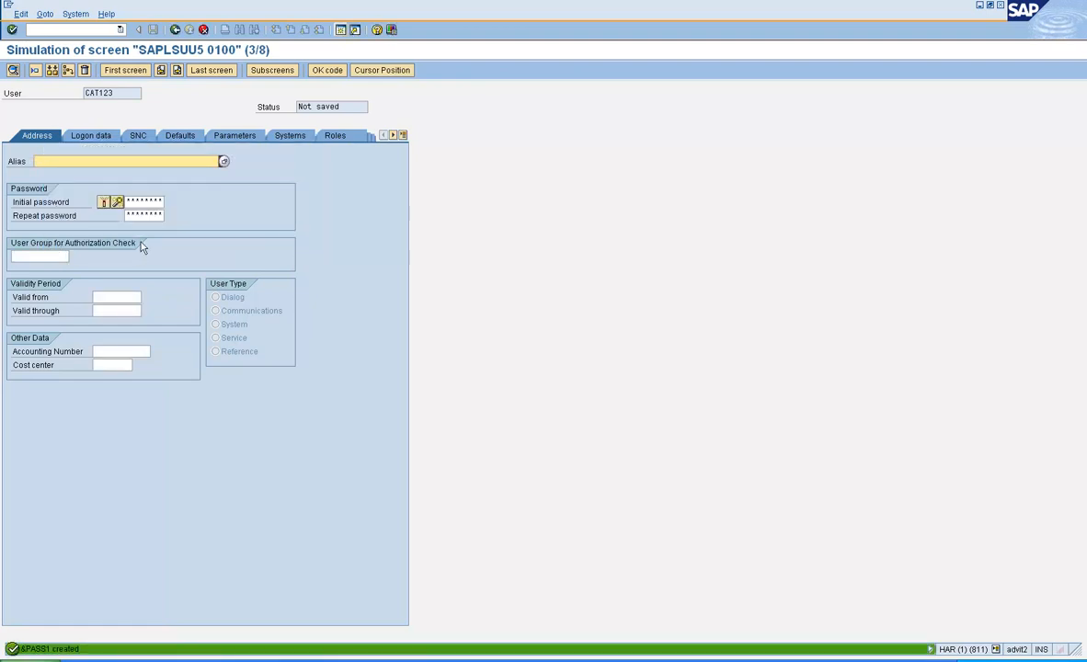
Step: Link the Repeat password field to the same parameter &pass1
left_click(134, 215)
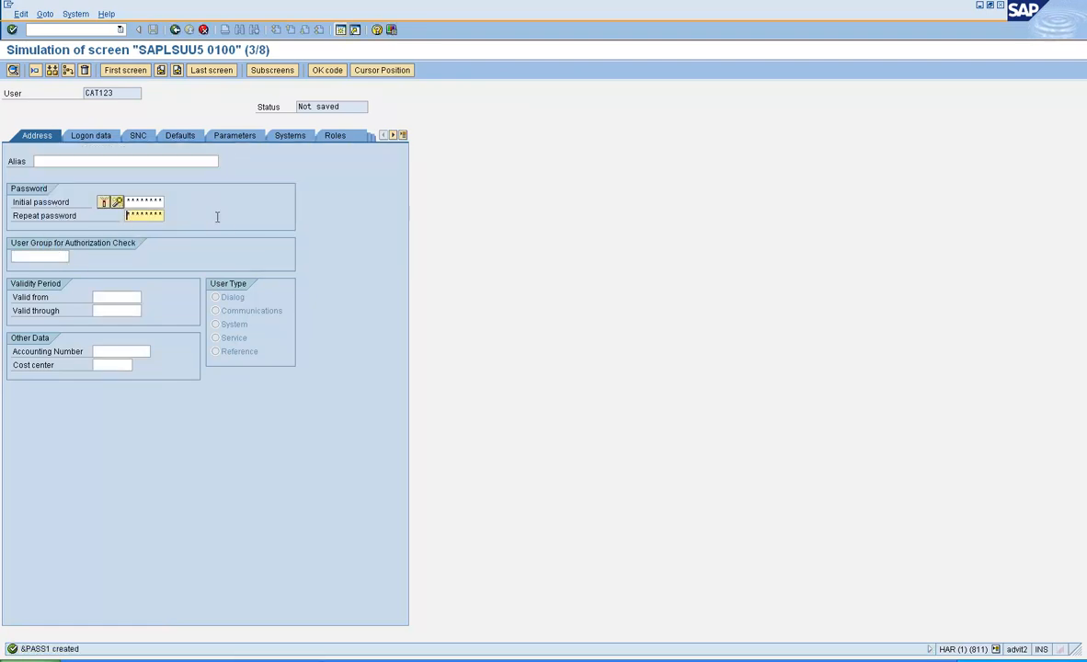
key("shift+End")
double_click(142, 218)
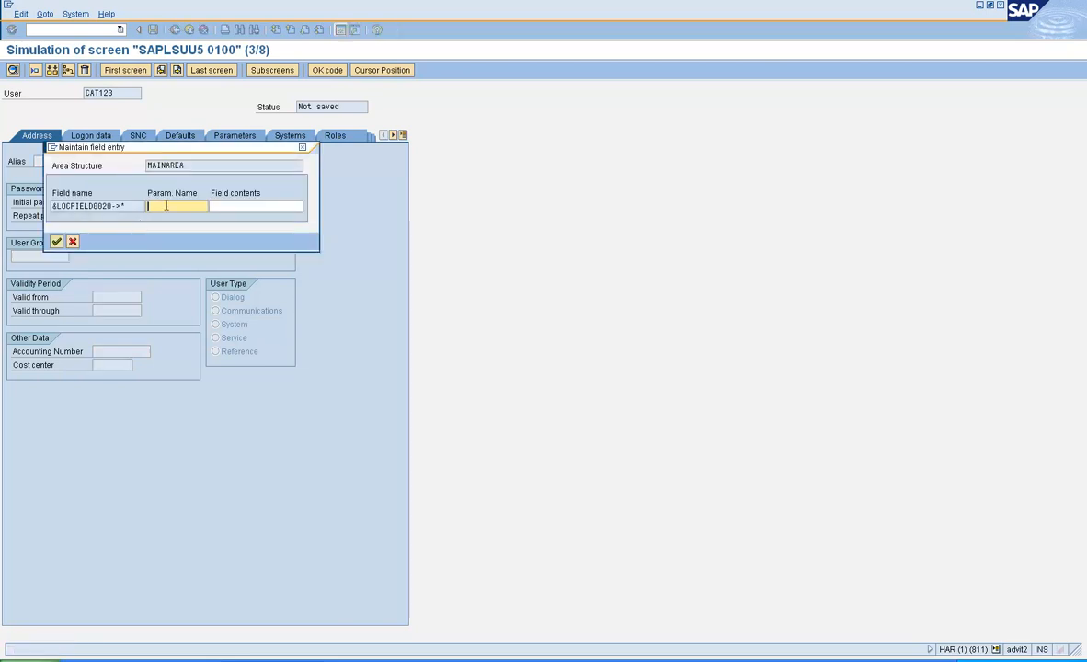
left_click_drag(188, 152, 199, 236)
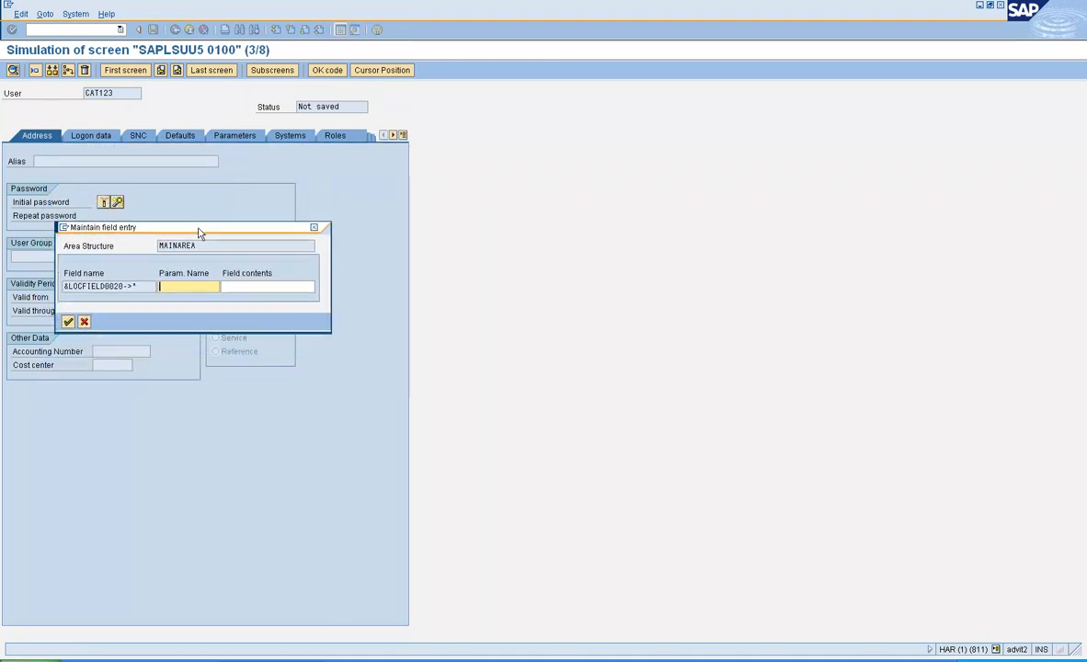
type("&pass2")
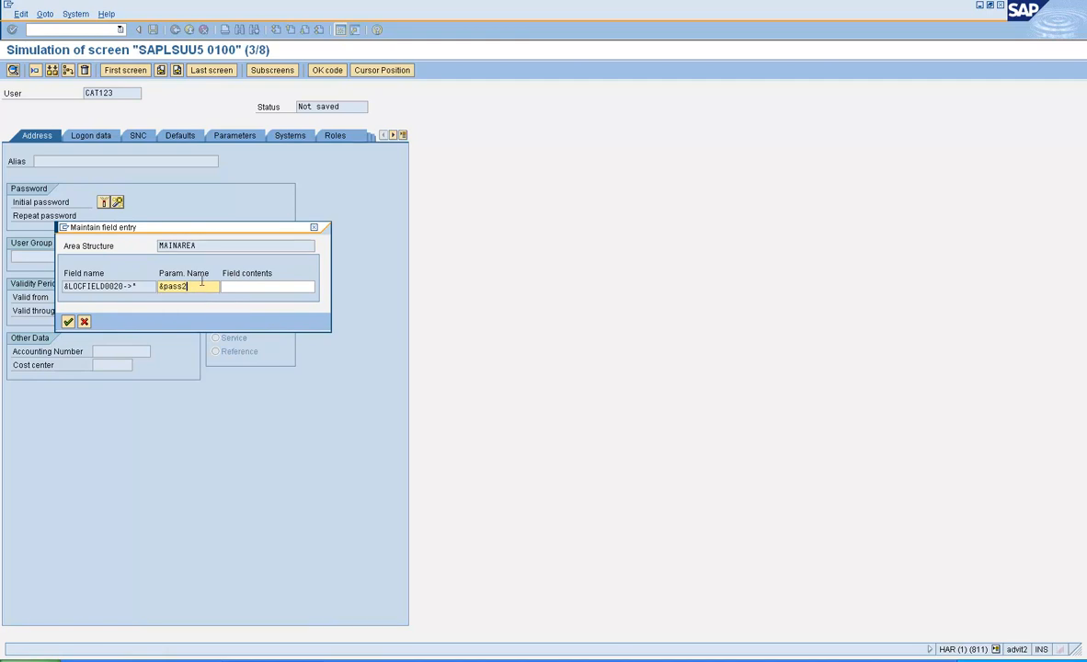
key("BackSpace")
type("1")
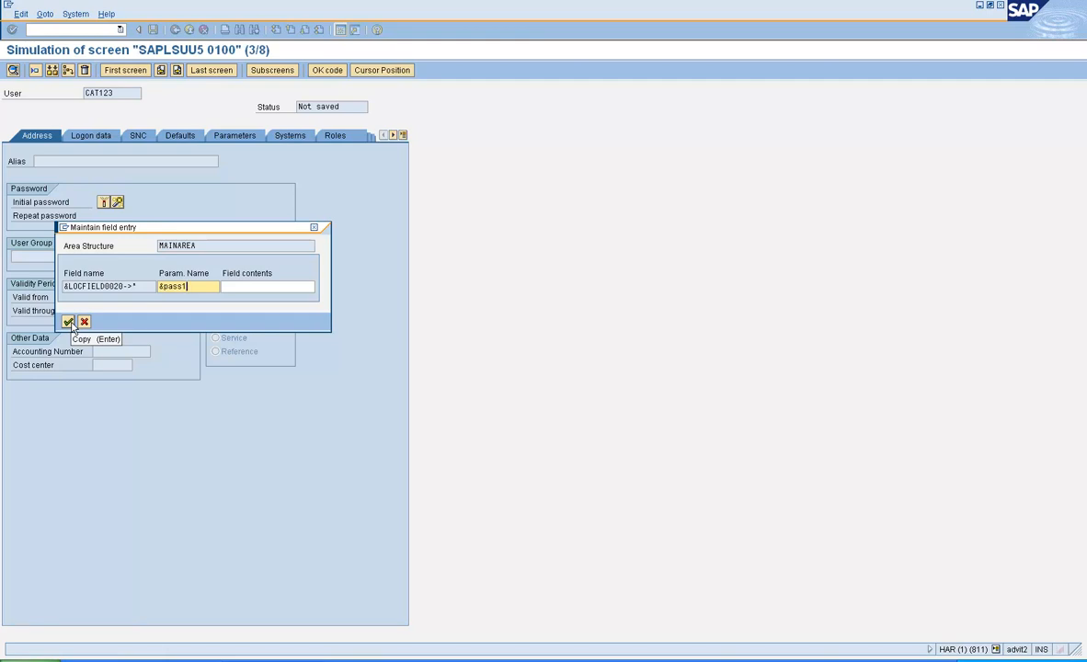
left_click(185, 287)
key("BackSpace")
type("2")
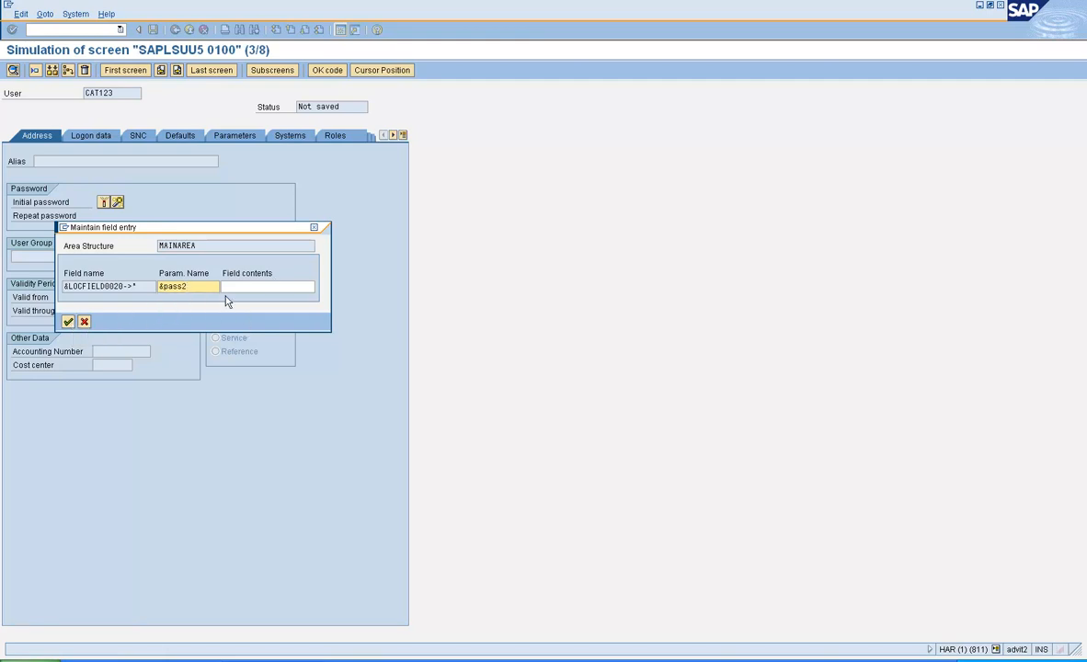
key("BackSpace")
type("1")
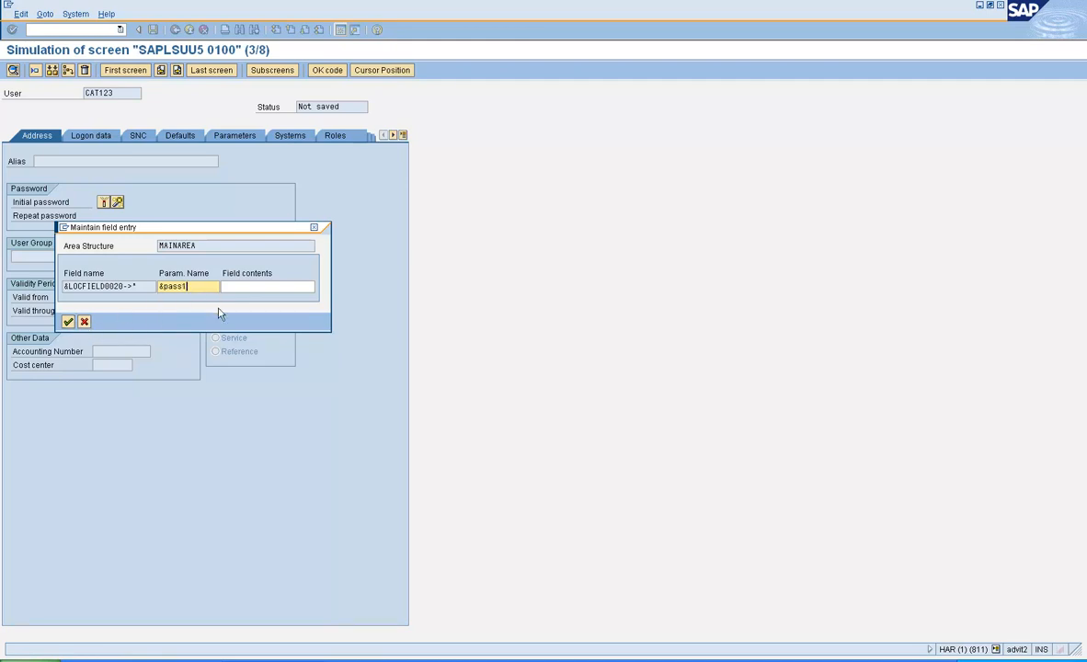
left_click(68, 323)
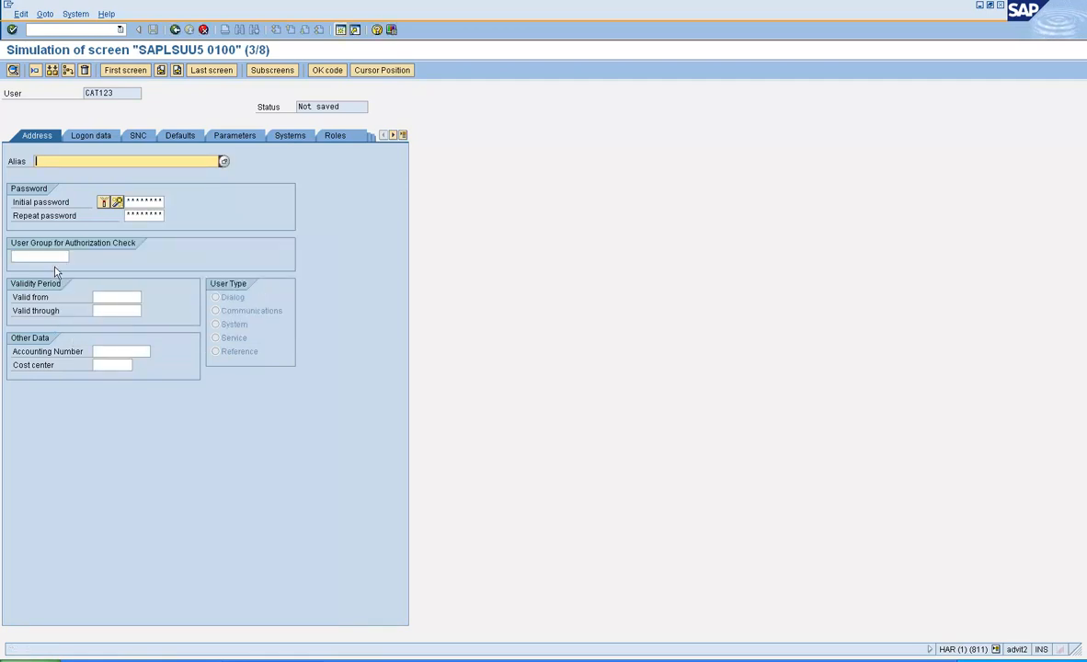
Step: Link the User Group field to a new parameter &USERGROUP
left_click(45, 257)
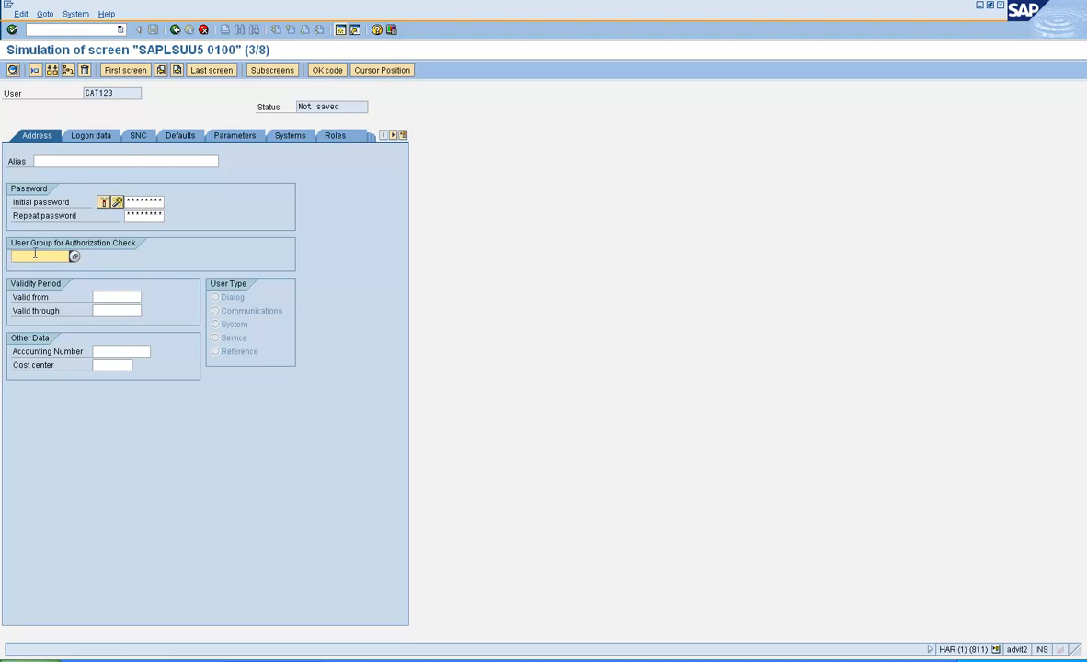
key("Return")
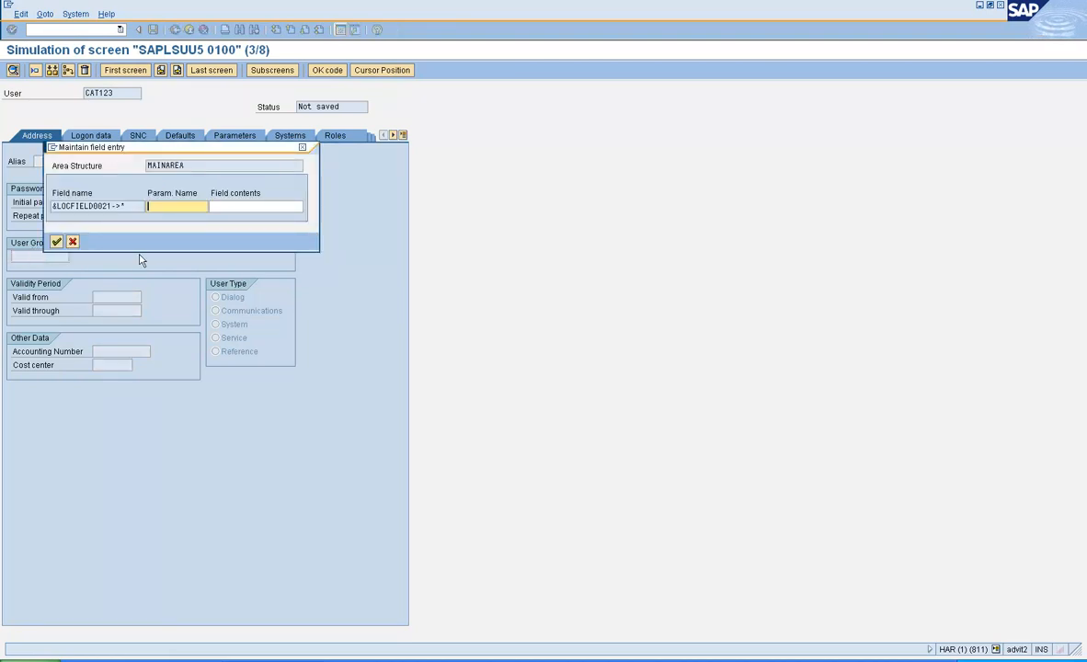
type("&g")
key("BackSpace")
type("usergroup")
left_click(56, 241)
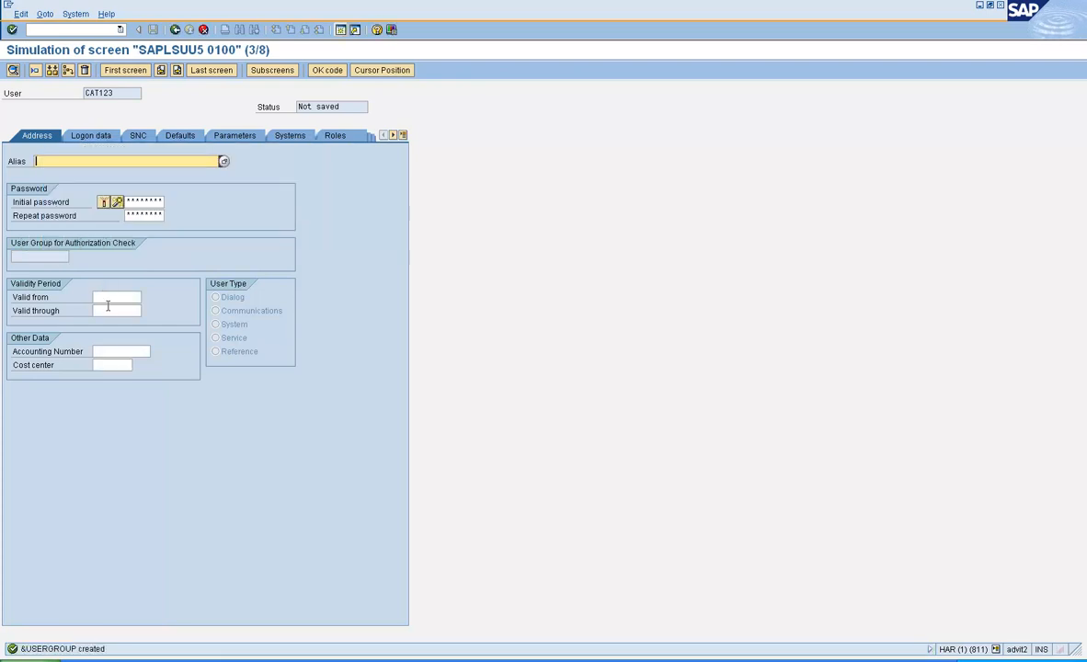
Step: Link Valid from and Valid through to new parameters &VALIDFROM and &VALIDTO
double_click(108, 298)
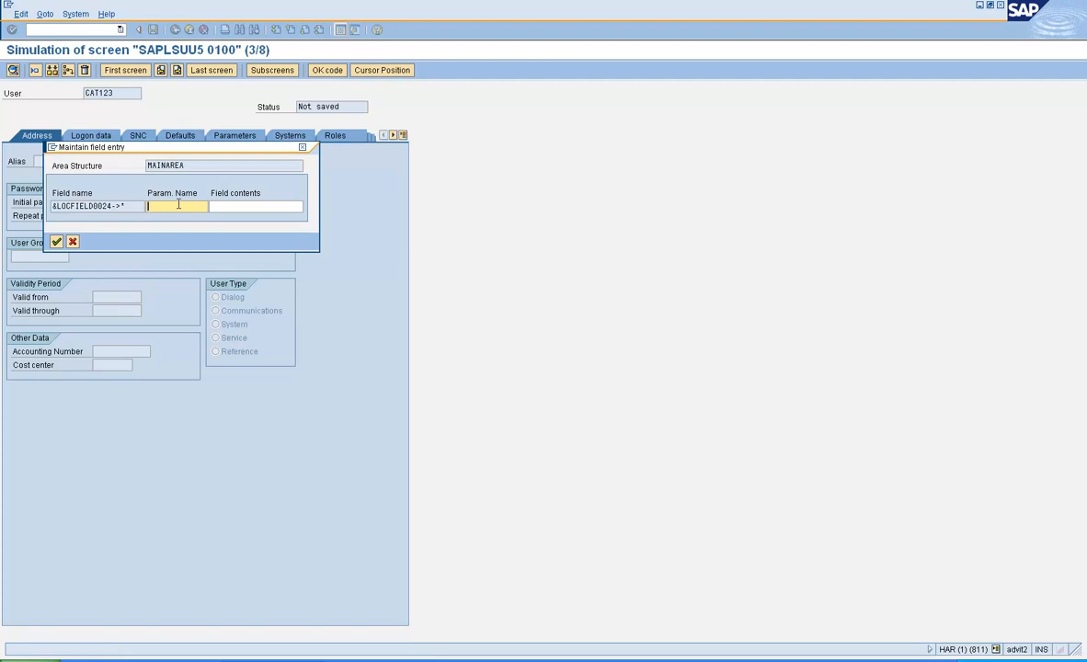
type("&va")
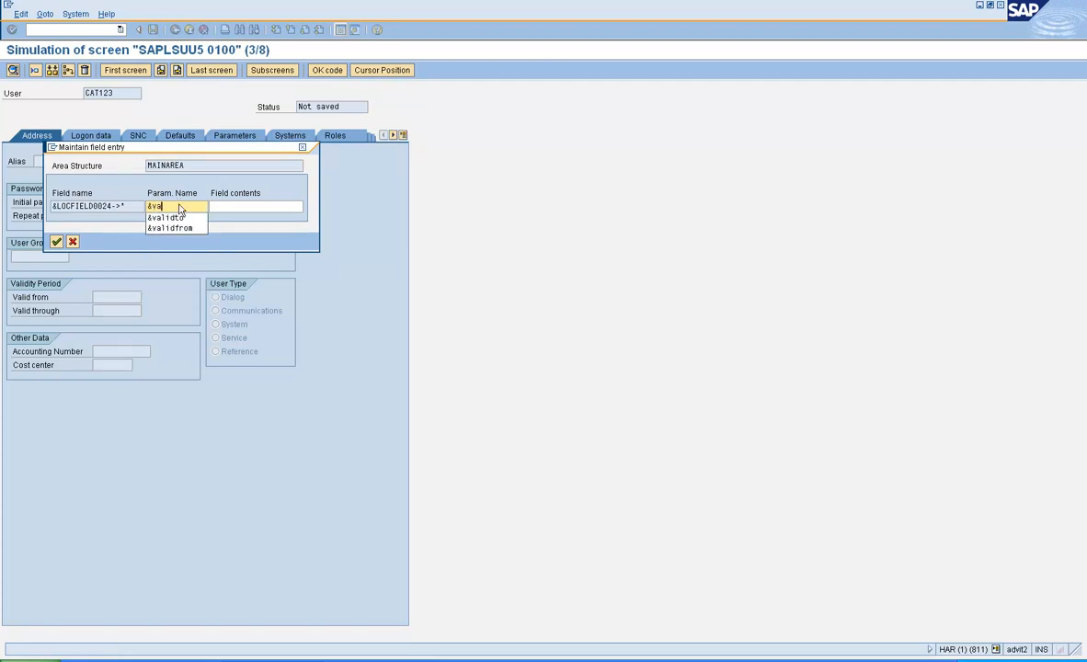
type("l1dfrom")
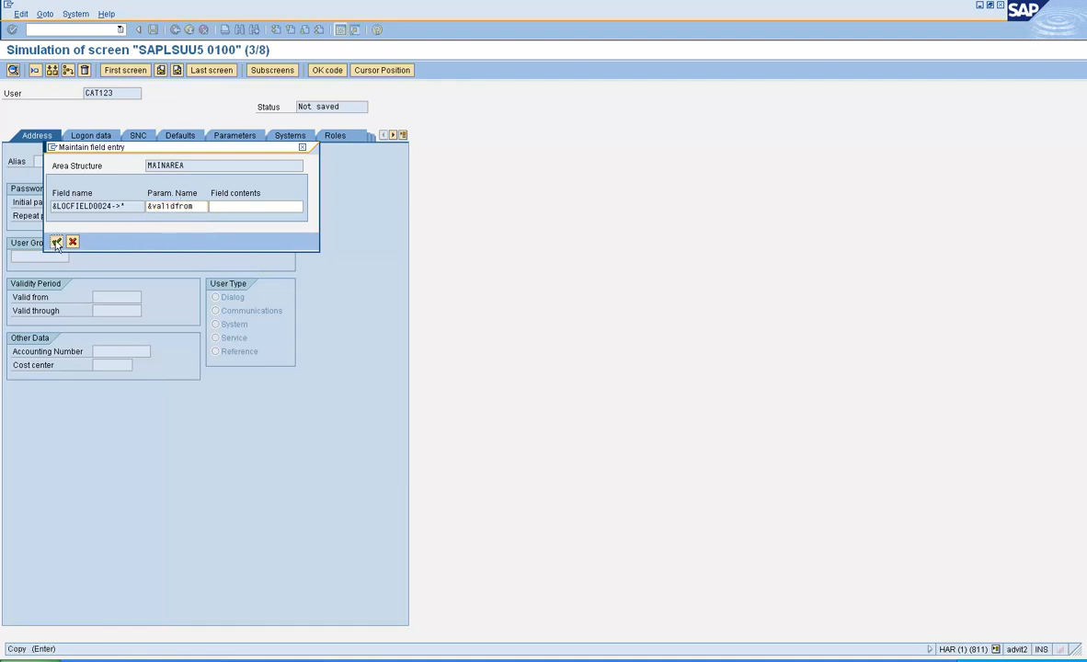
left_click(57, 242)
double_click(111, 306)
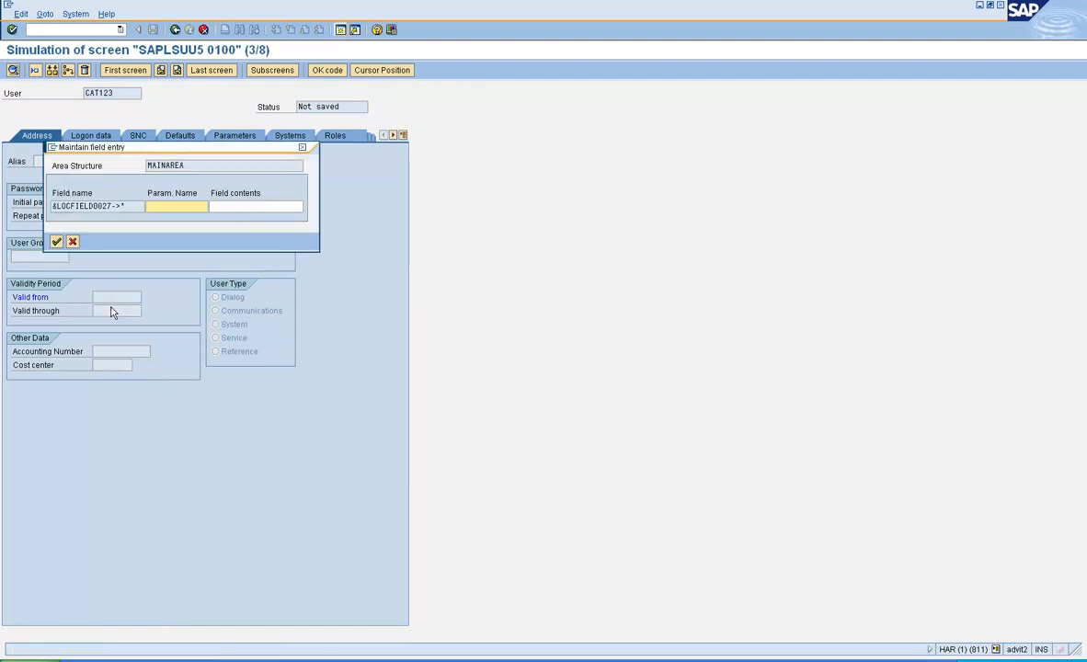
type("&val")
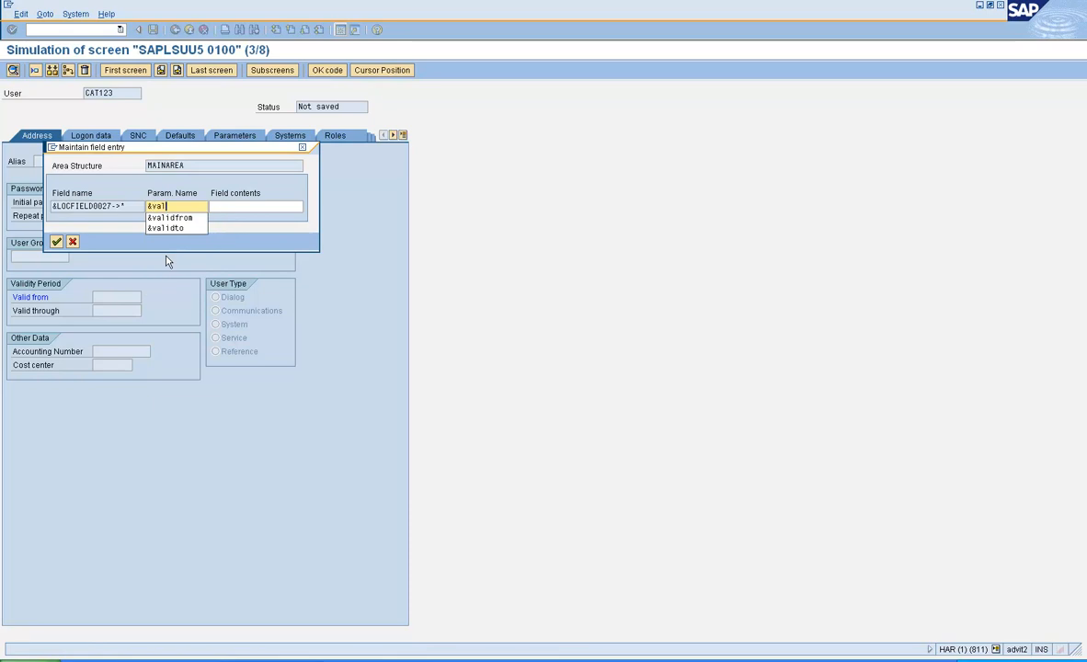
type("idto")
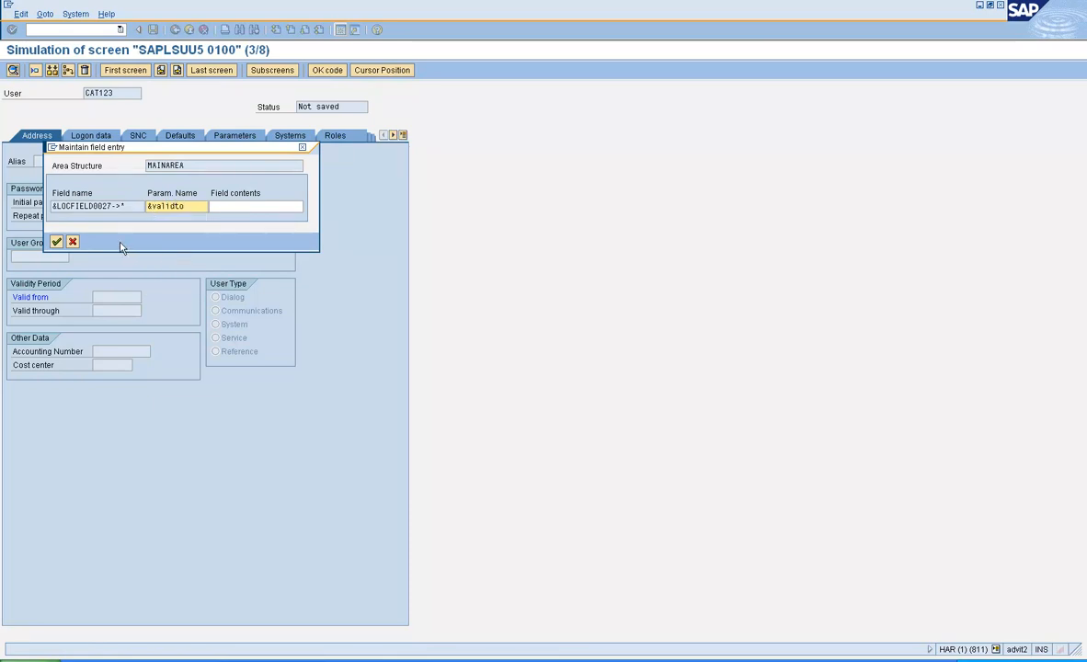
left_click(57, 242)
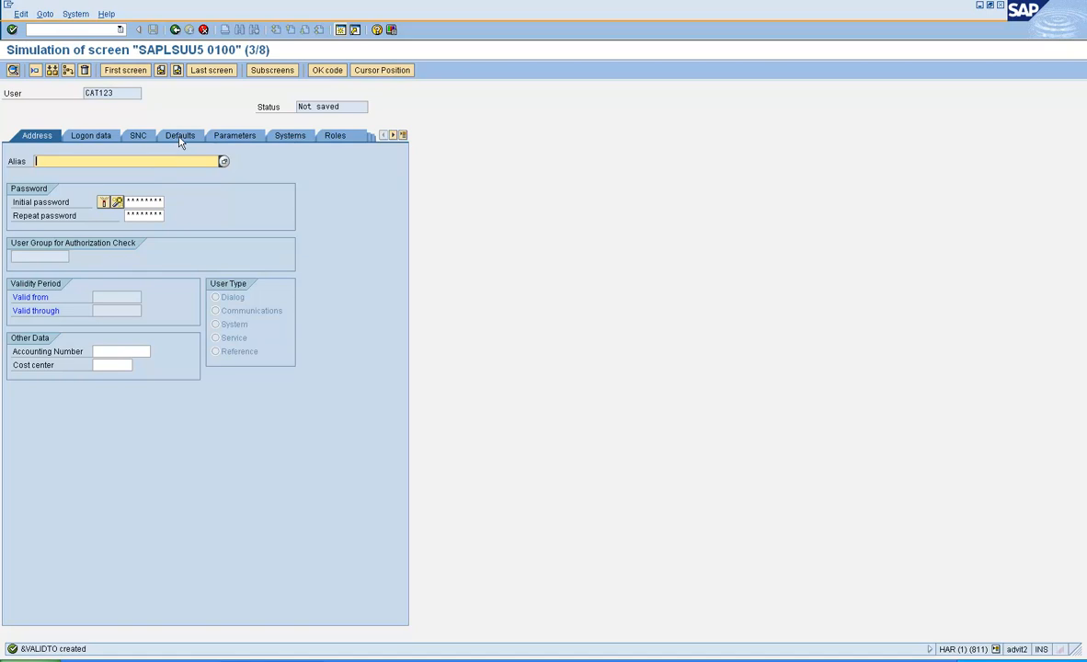
Step: Page forward to simulated screen 5 of 8, listing Z:roles and Z:RAMROLE1–3
left_click(178, 73)
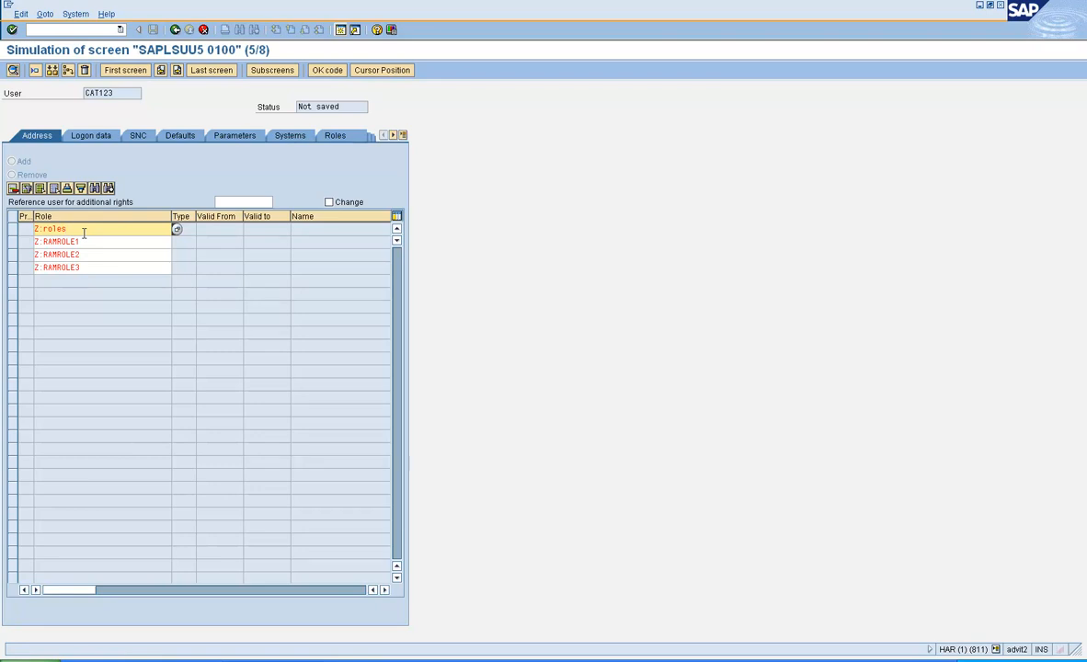
Step: Replace Z:roles in the first Role row with parameter &ROLE1
left_click_drag(84, 233, 33, 230)
key("Delete")
double_click(127, 230)
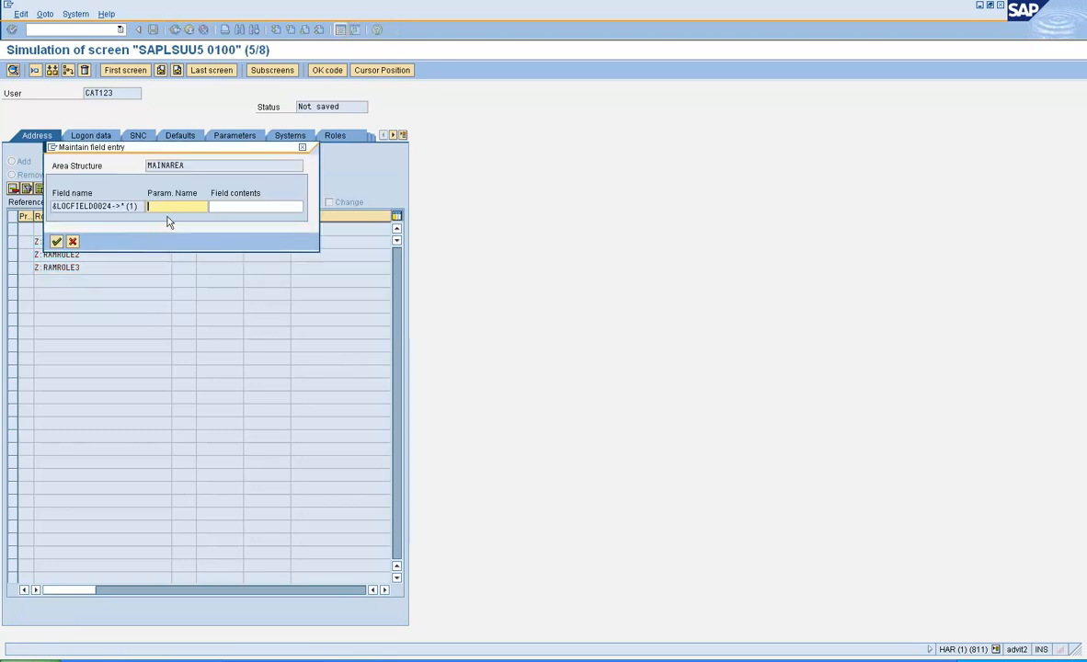
type("&role2")
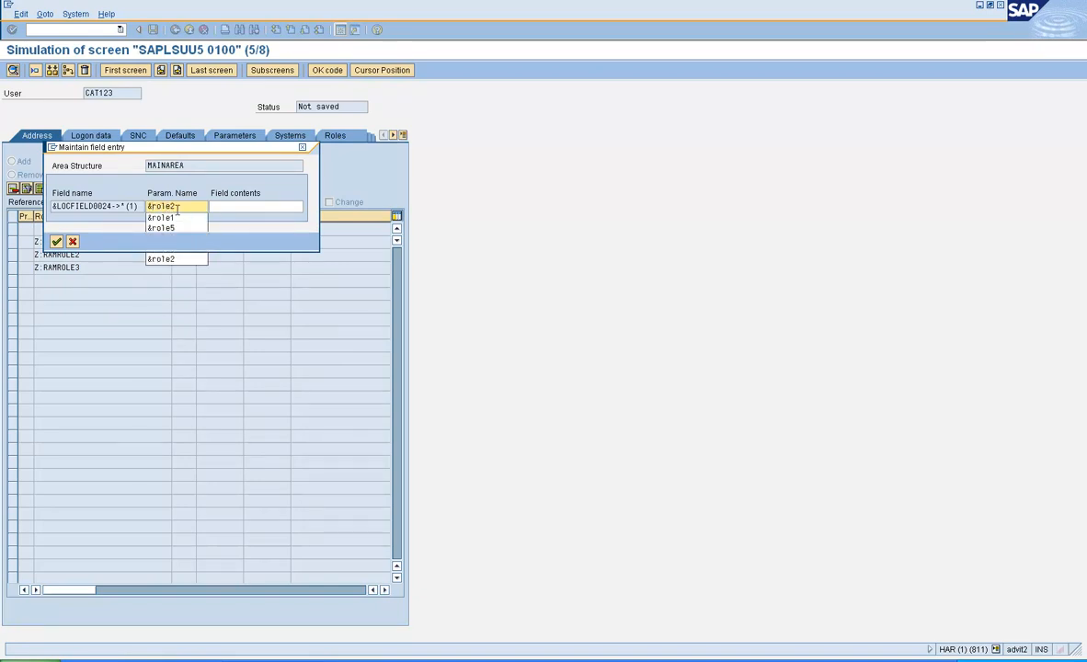
key("BackSpace")
type("1")
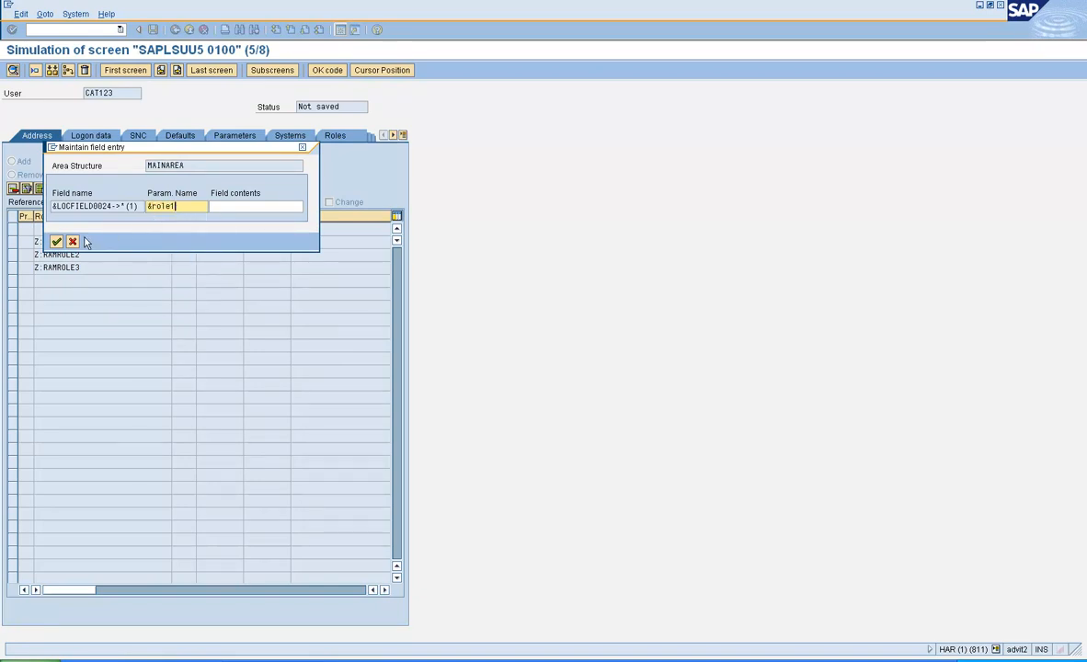
left_click(128, 206)
left_click_drag(127, 206, 143, 219)
left_click(59, 242)
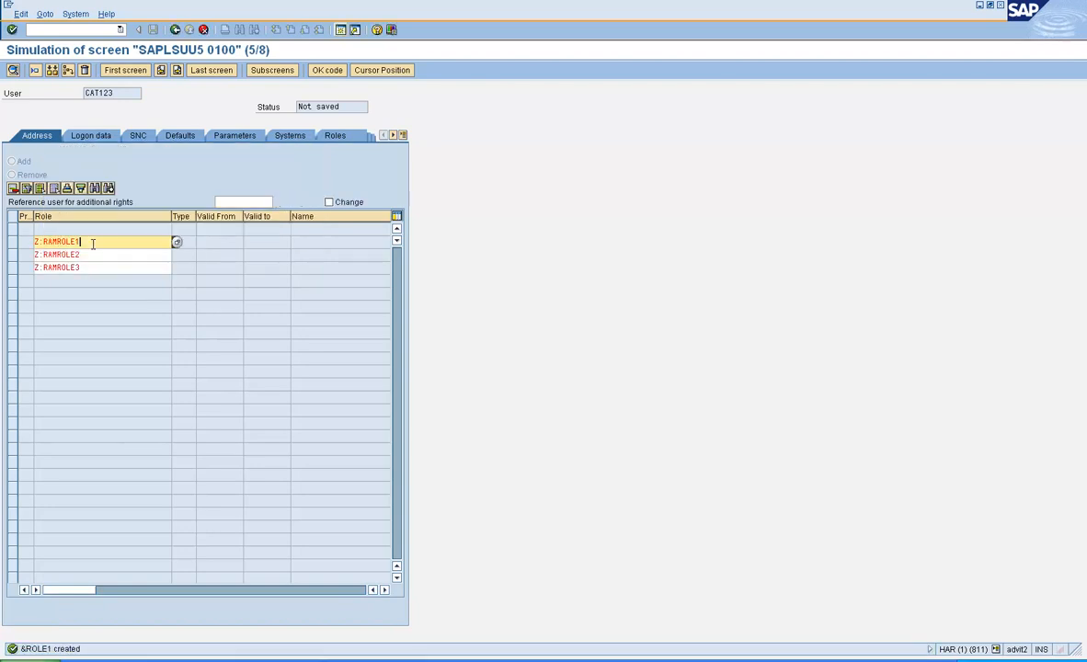
Step: Replace Z:RAMROLE1 and Z:RAMROLE2 with parameters &ROLE2 and &ROLE3
key("Delete")
double_click(133, 243)
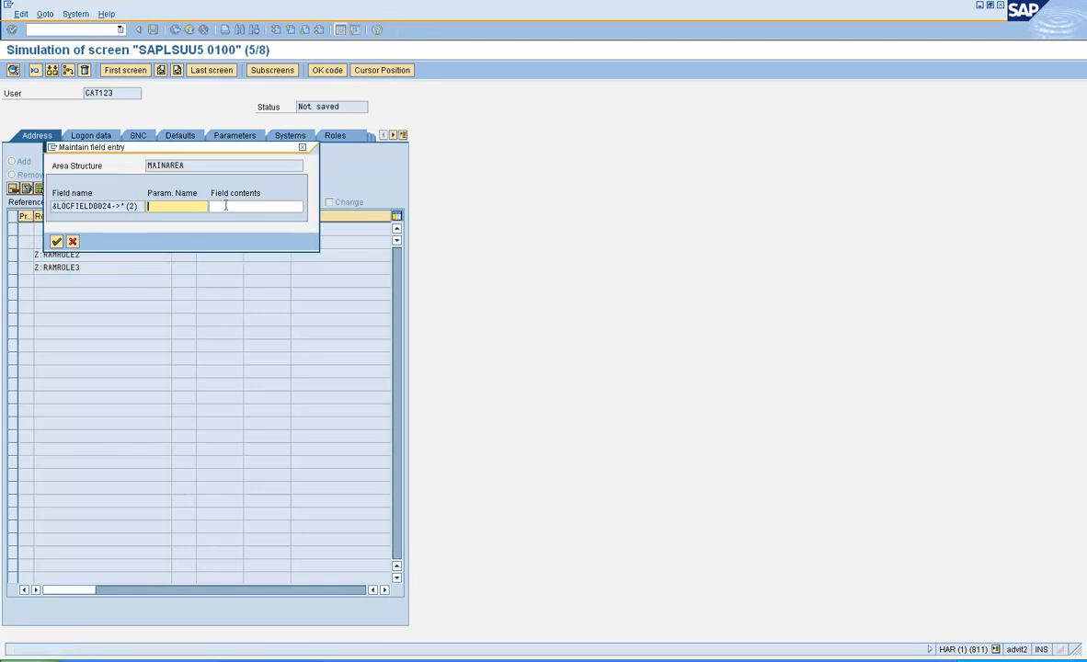
type("&r")
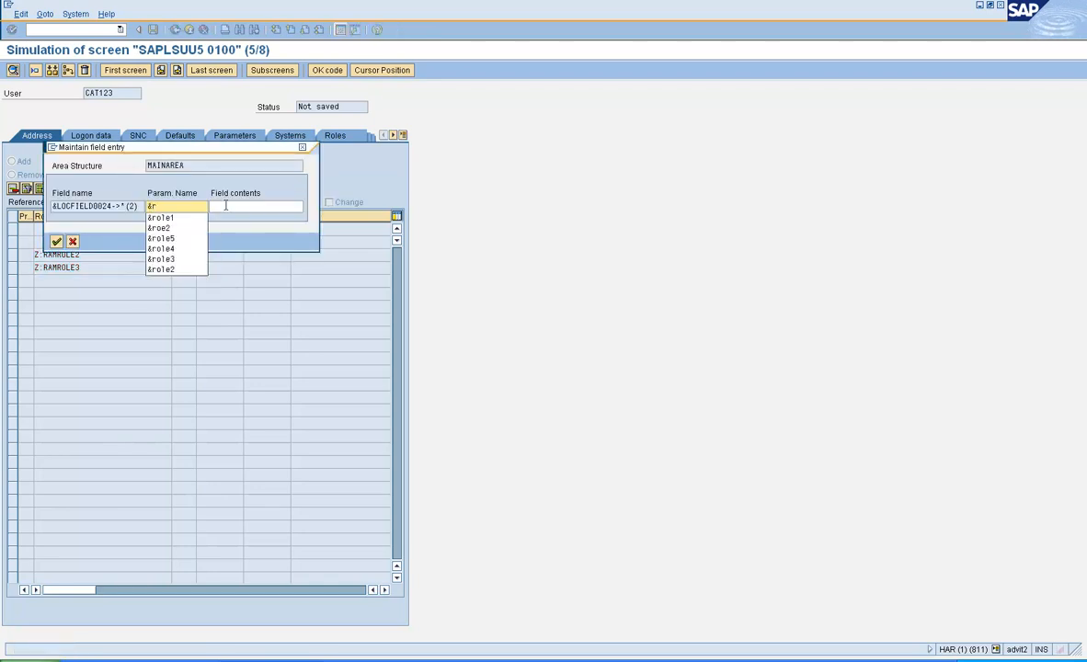
type("ole2")
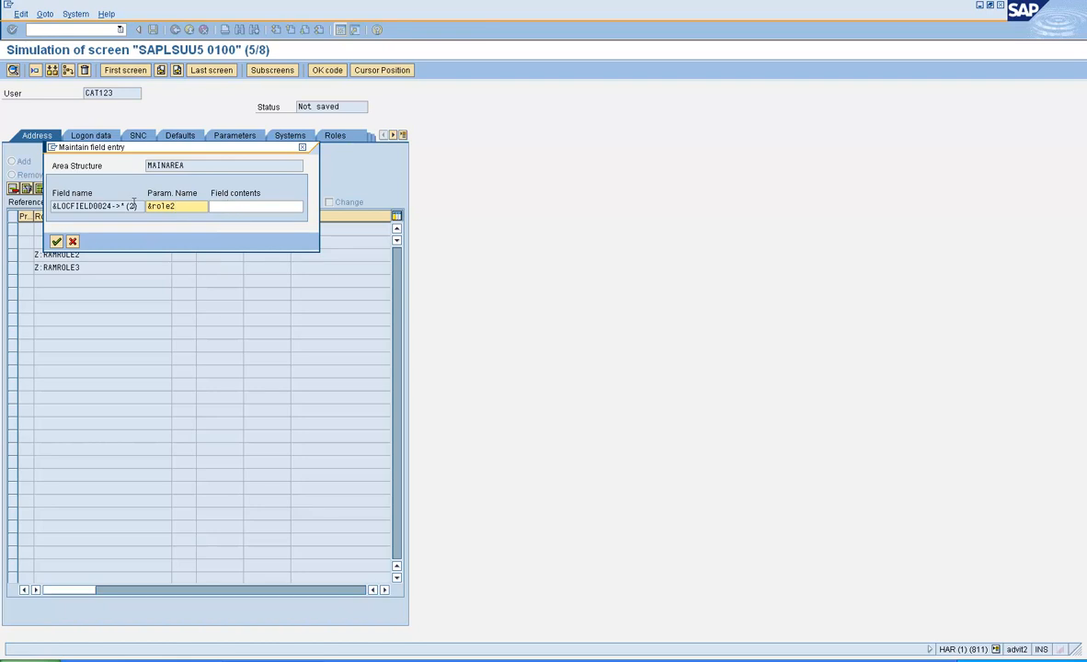
left_click(56, 241)
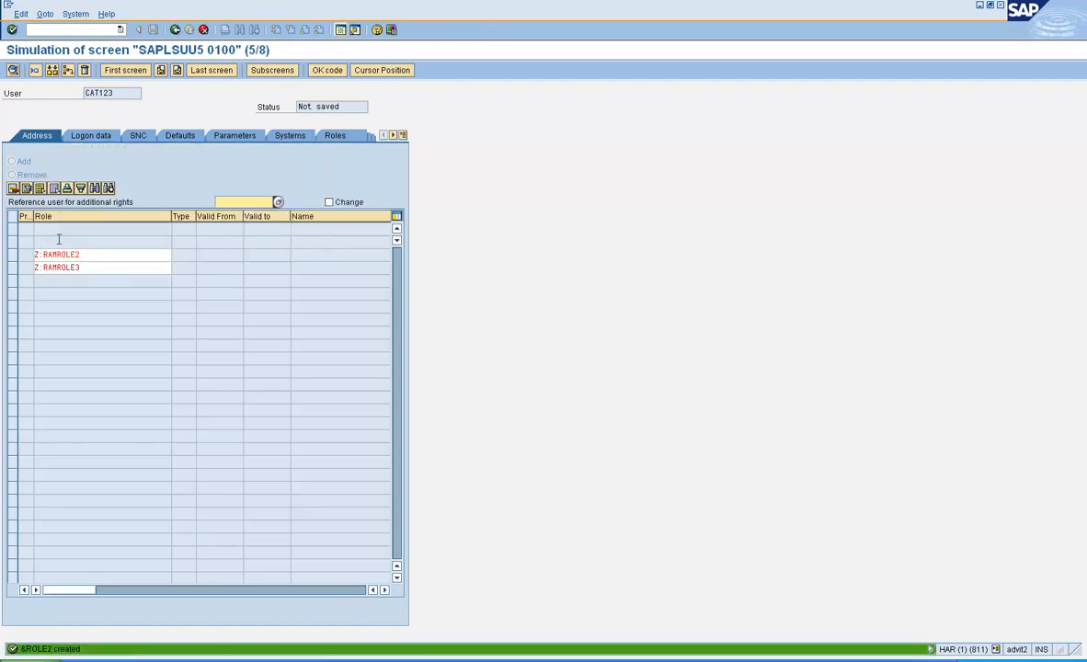
left_click(81, 254)
double_click(81, 255)
key("Delete")
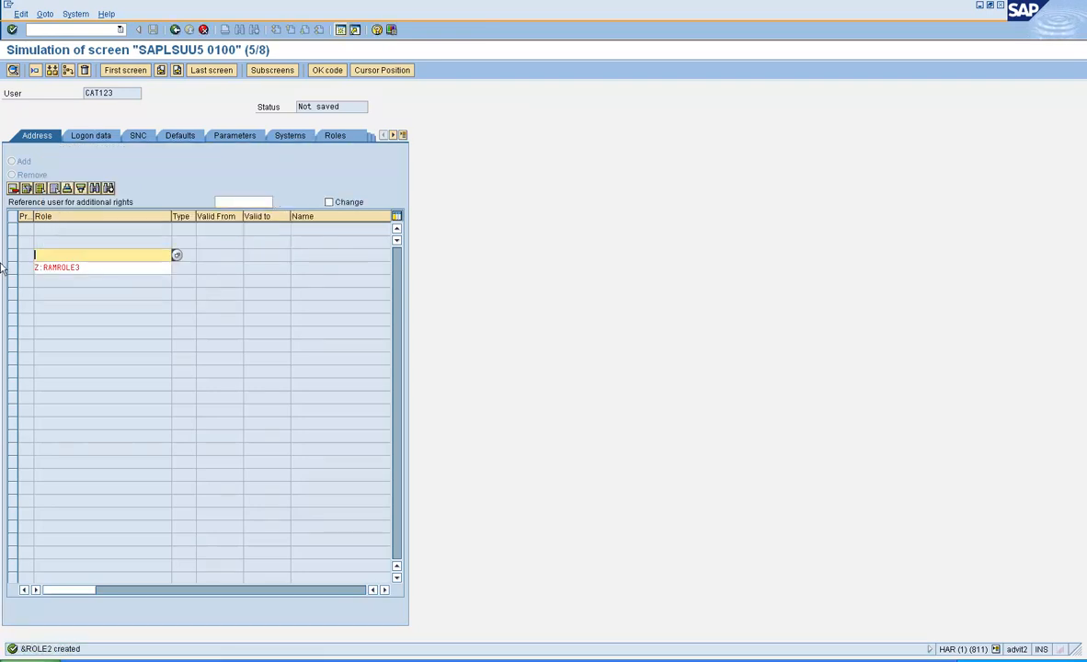
double_click(52, 254)
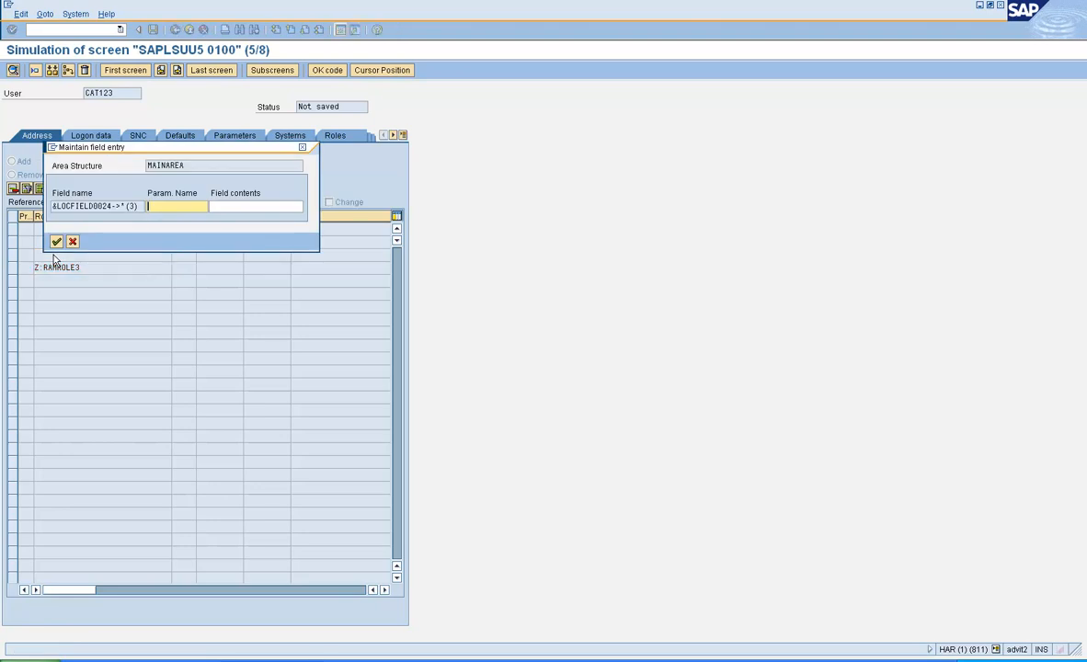
type("&role3")
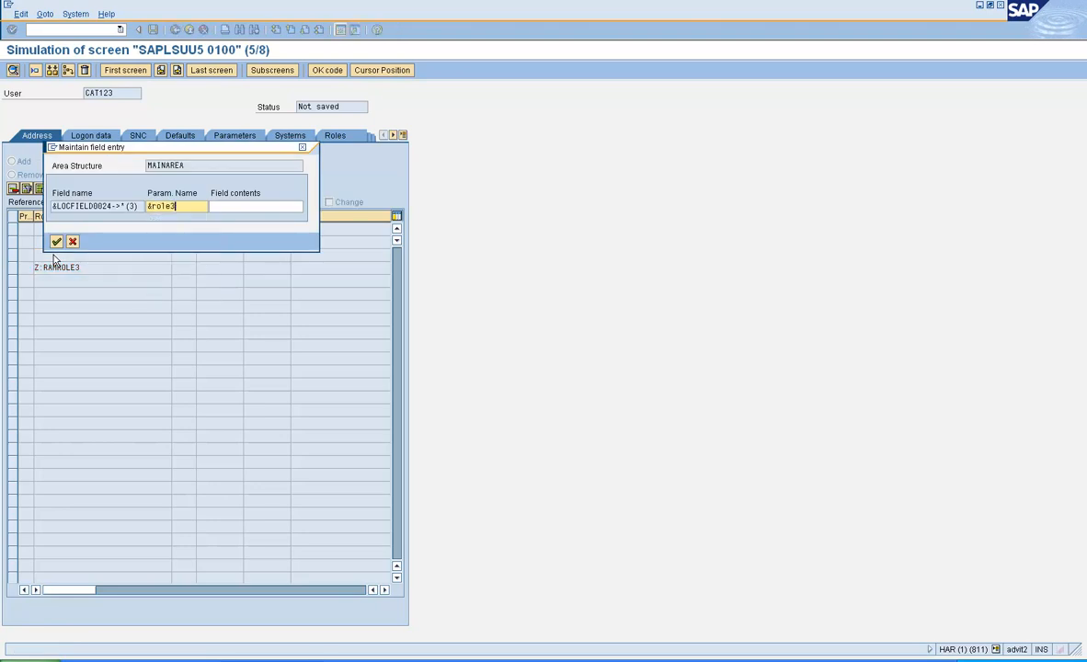
key("Return")
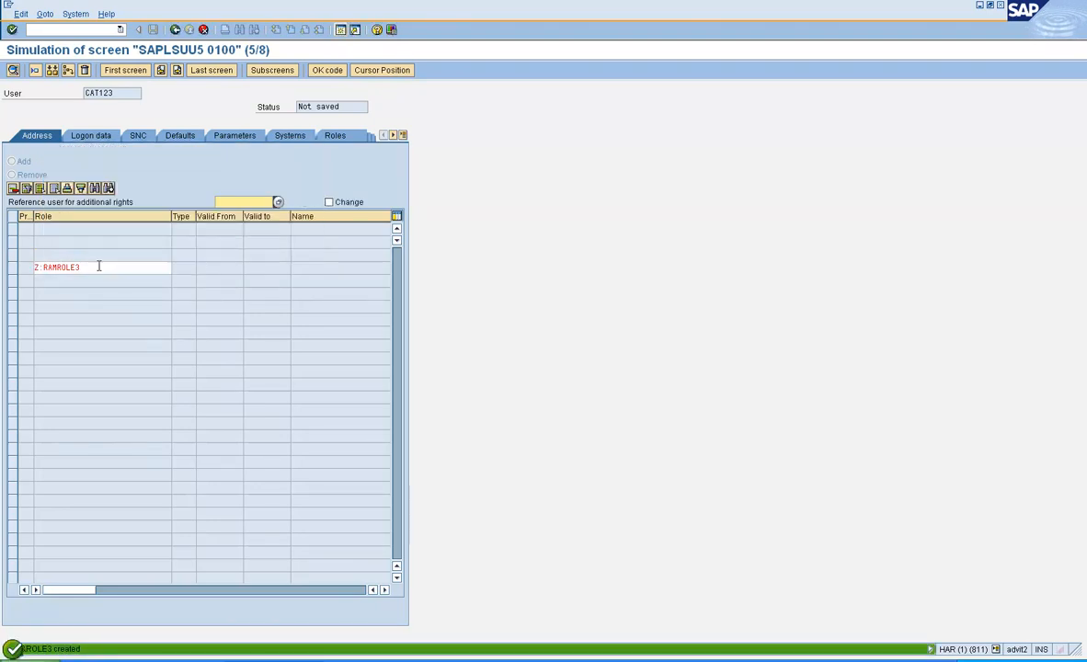
Step: Link the last Role row to new parameter &ROLE4 and move to screen 7 of 8
key("Delete")
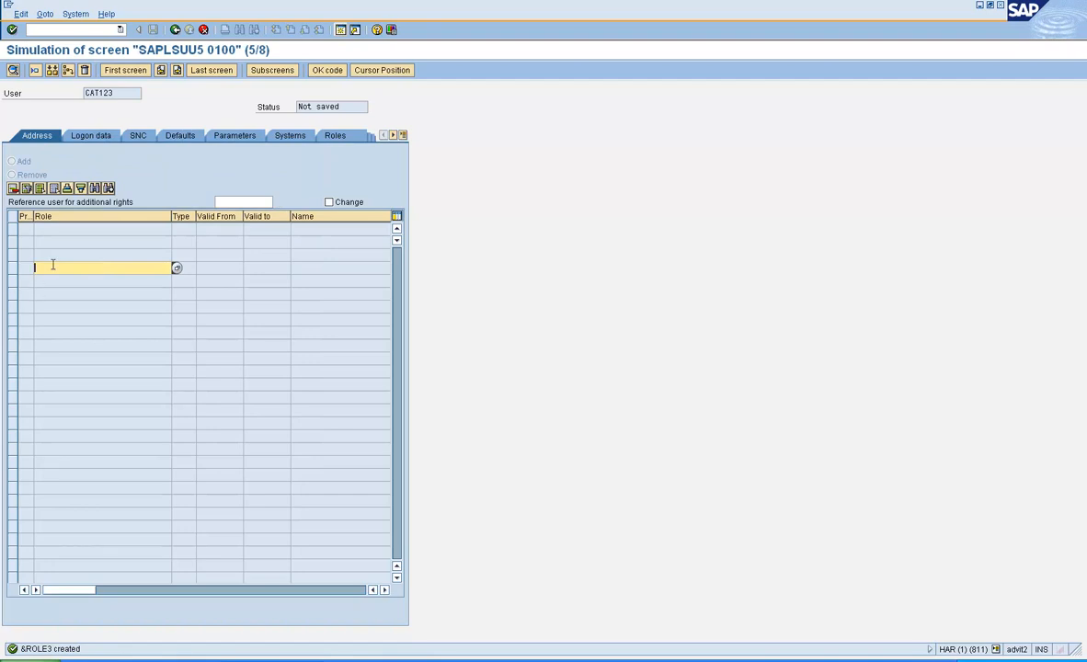
key("Return")
type("&role3")
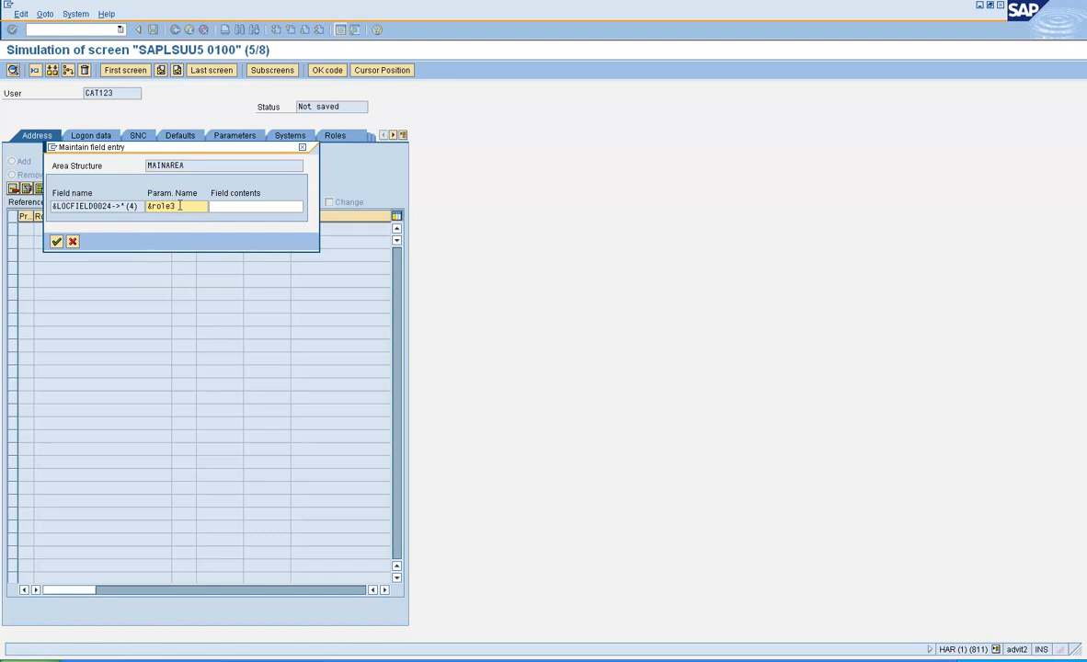
key("BackSpace")
type("4")
left_click_drag(205, 151, 446, 180)
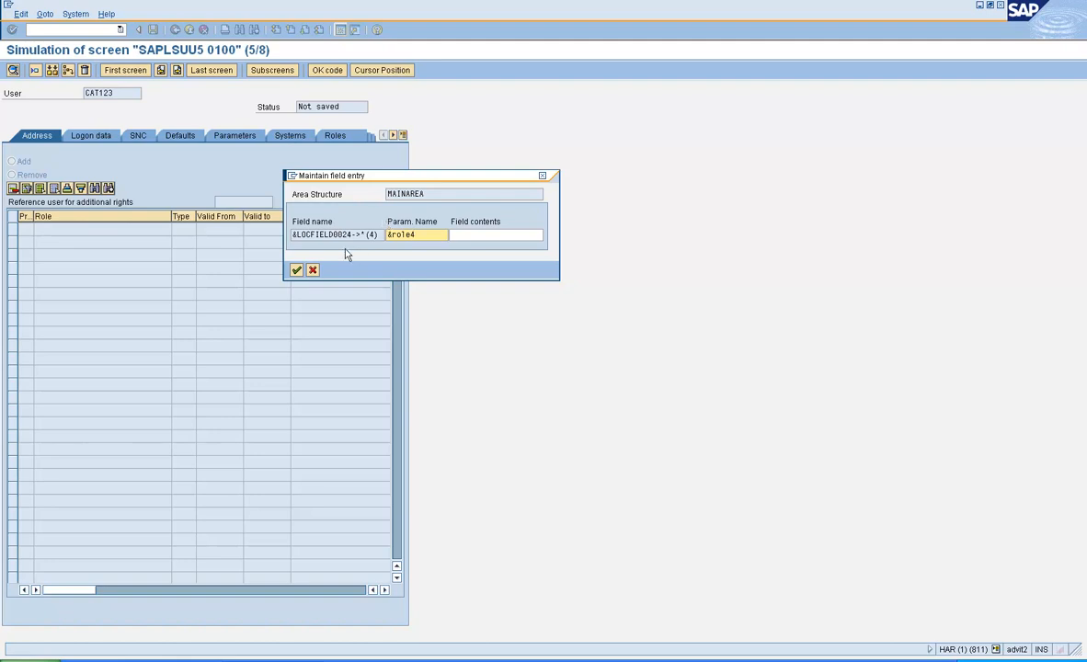
left_click(295, 269)
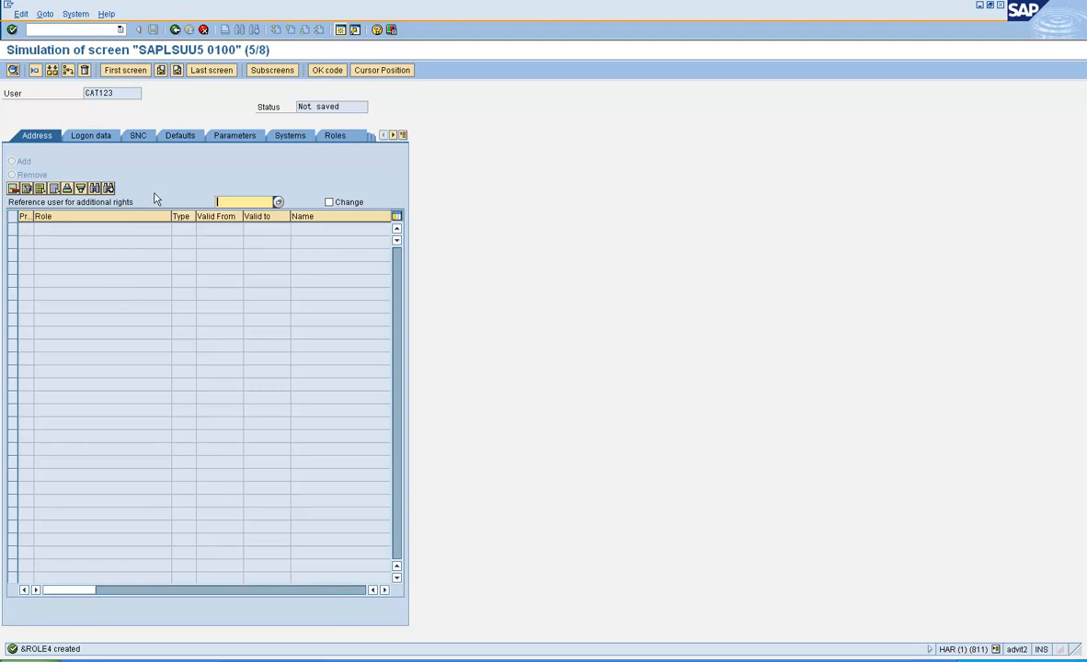
left_click(177, 72)
Step: Advance through simulated screens 7/8 and 8/8, then exit back to the Y_CREATE_MASS_USERS_SU01 editor
left_click(177, 72)
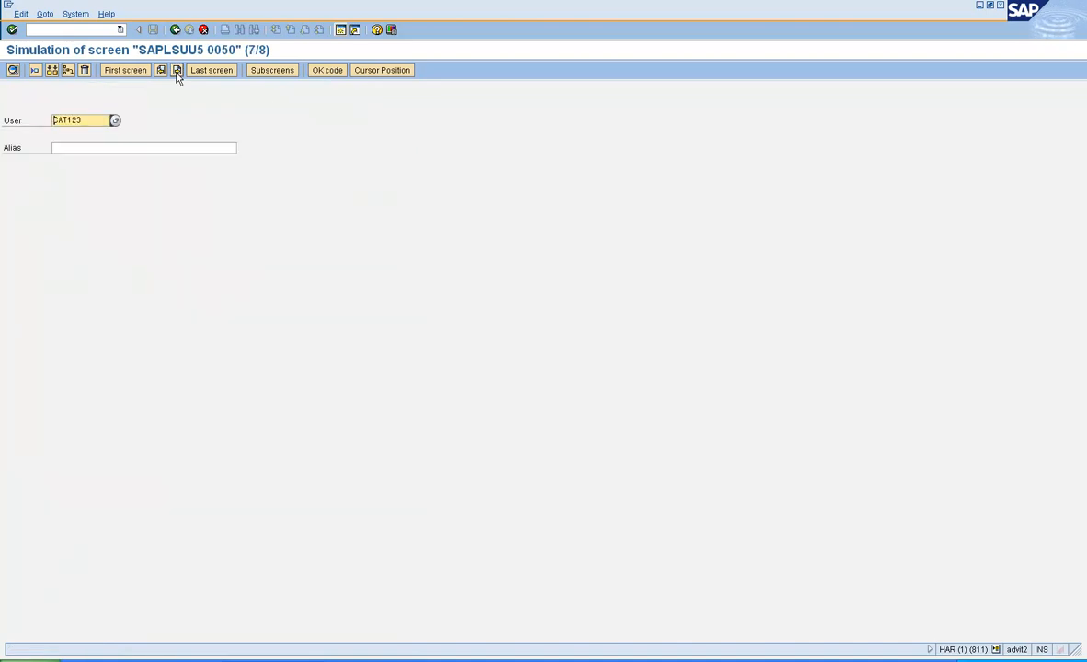
left_click(177, 74)
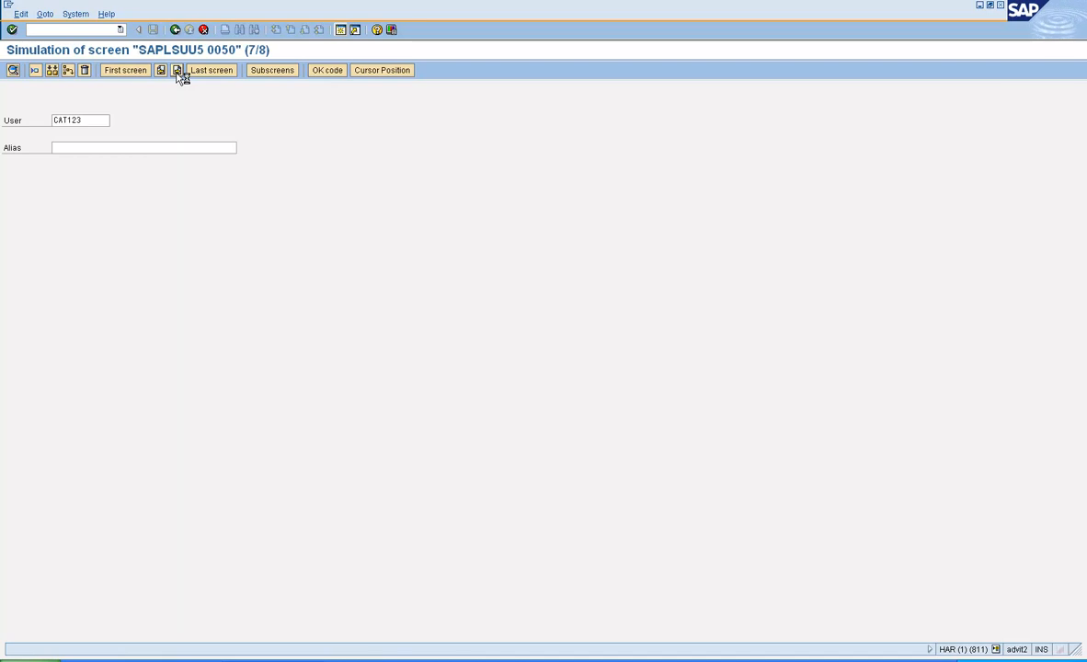
left_click(178, 74)
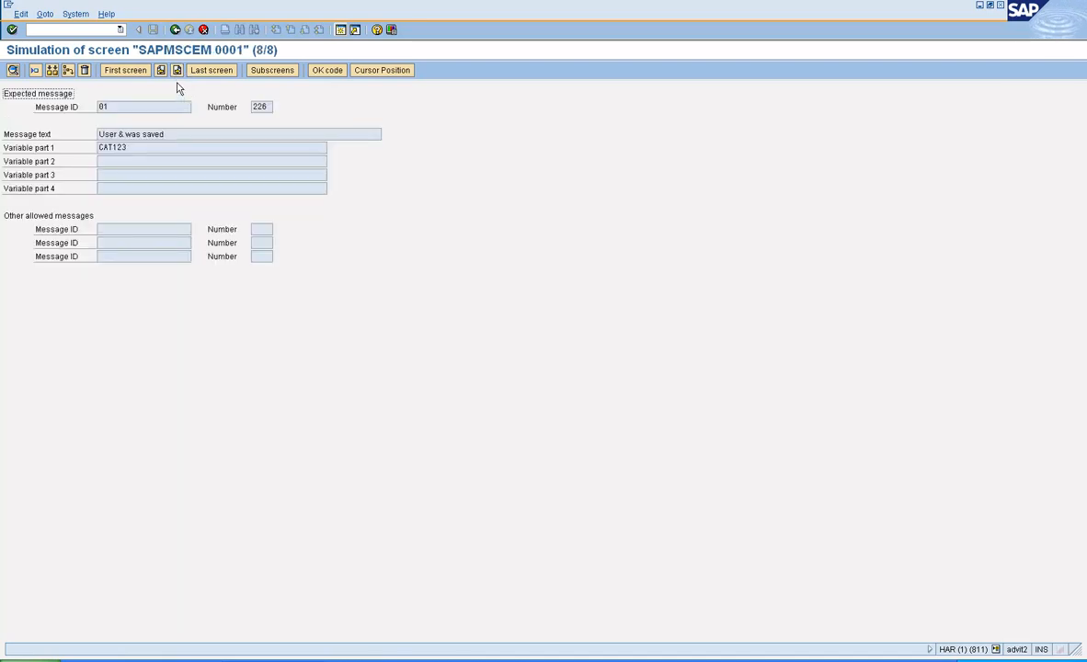
left_click(178, 71)
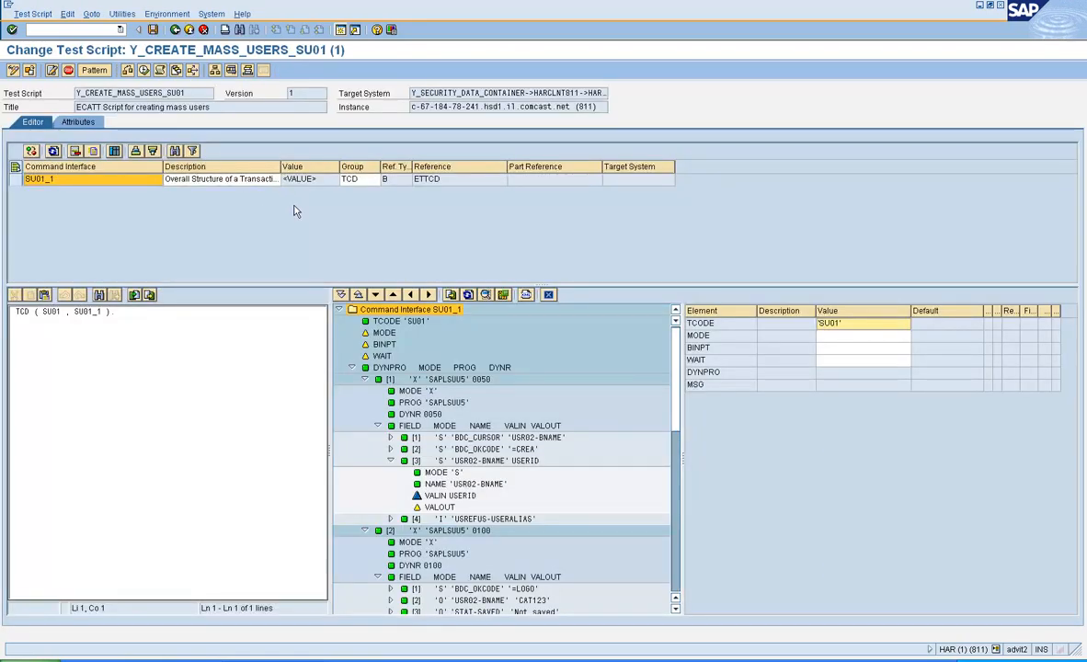
Step: Save the test script and check the USERID input binding in the command interface
left_click(155, 30)
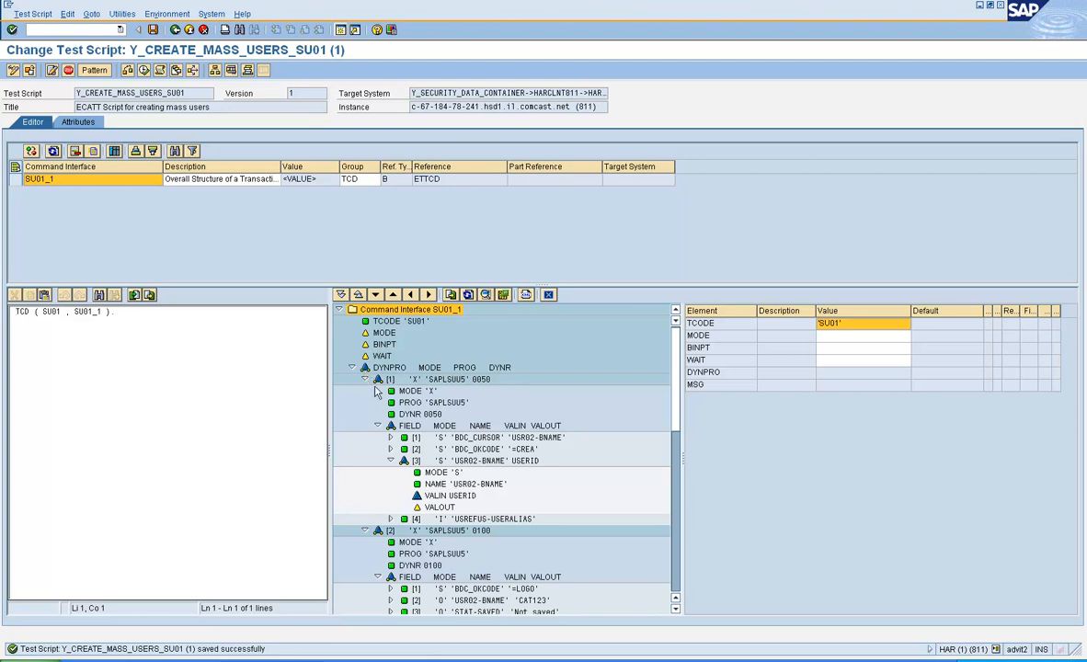
left_click(438, 496)
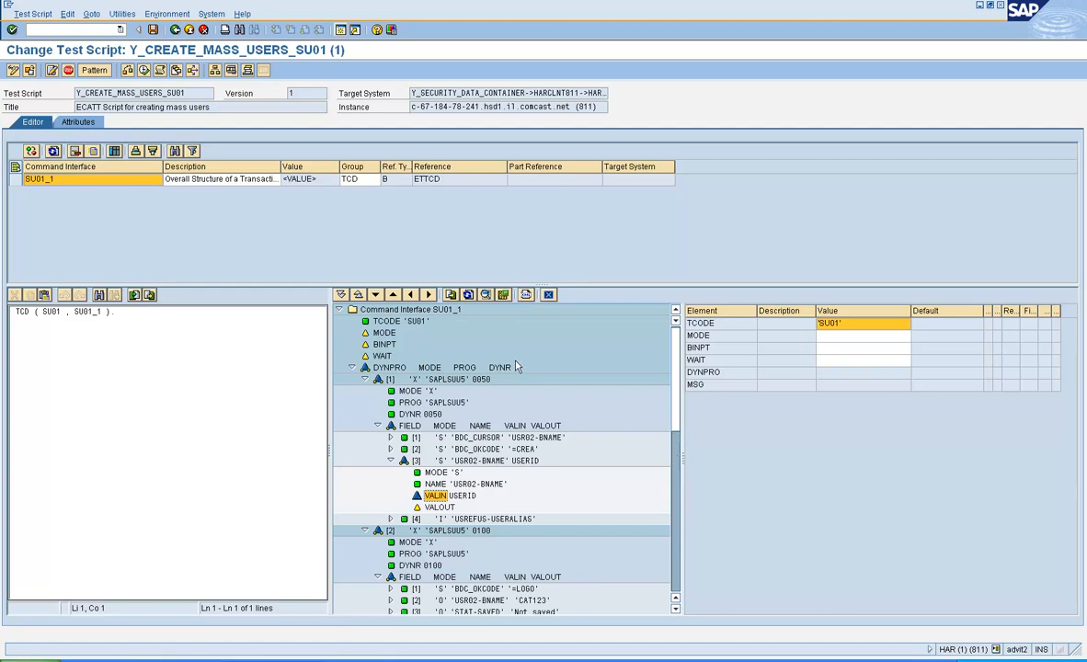
right_click(416, 265)
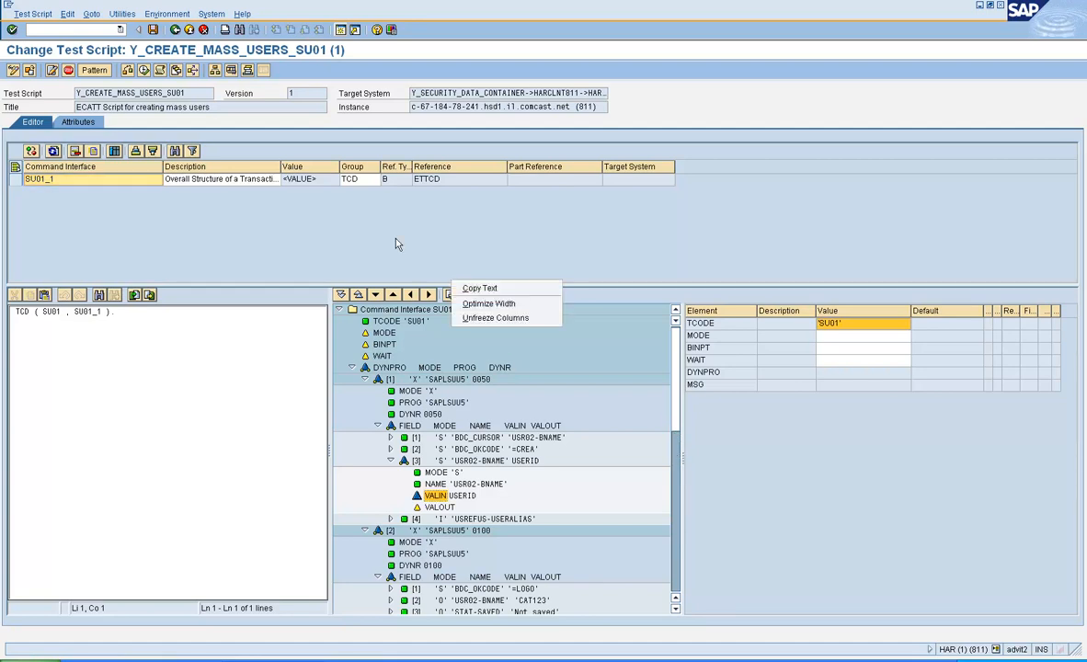
left_click(391, 238)
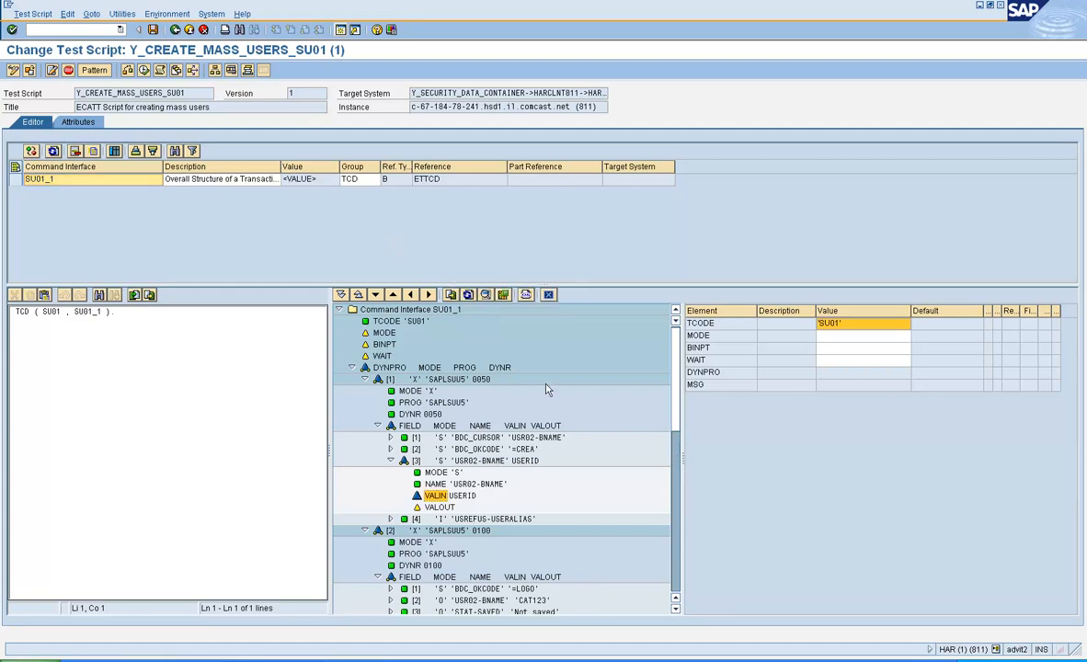
left_click(676, 516)
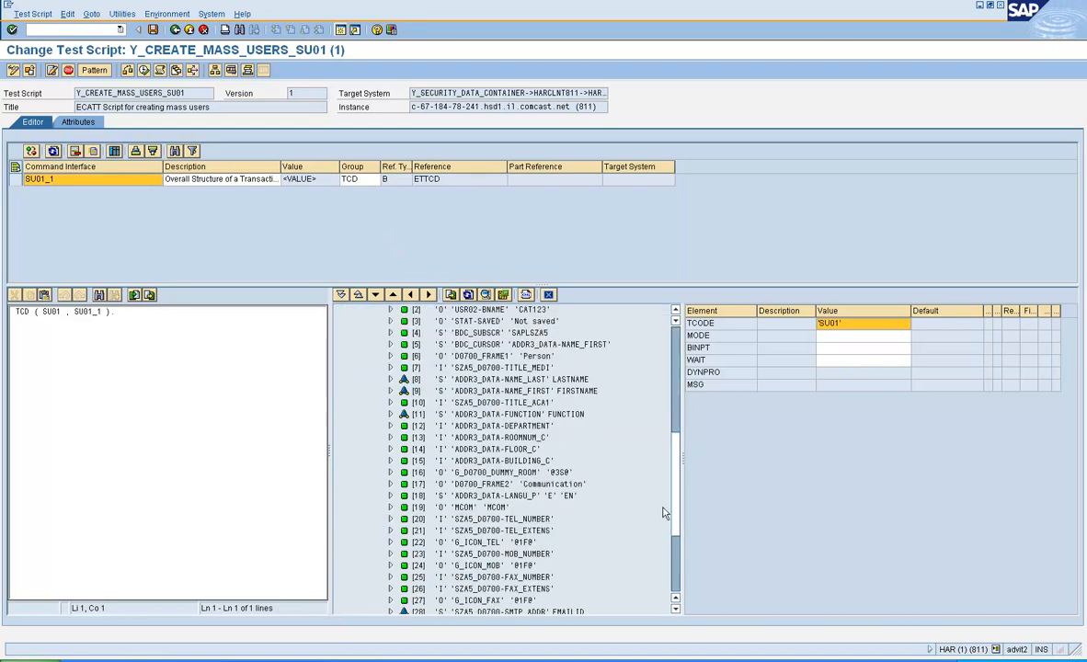
Step: Expand the last-name and function field nodes to verify their LASTNAME and FUNCTION bindings, then save
left_click(500, 379)
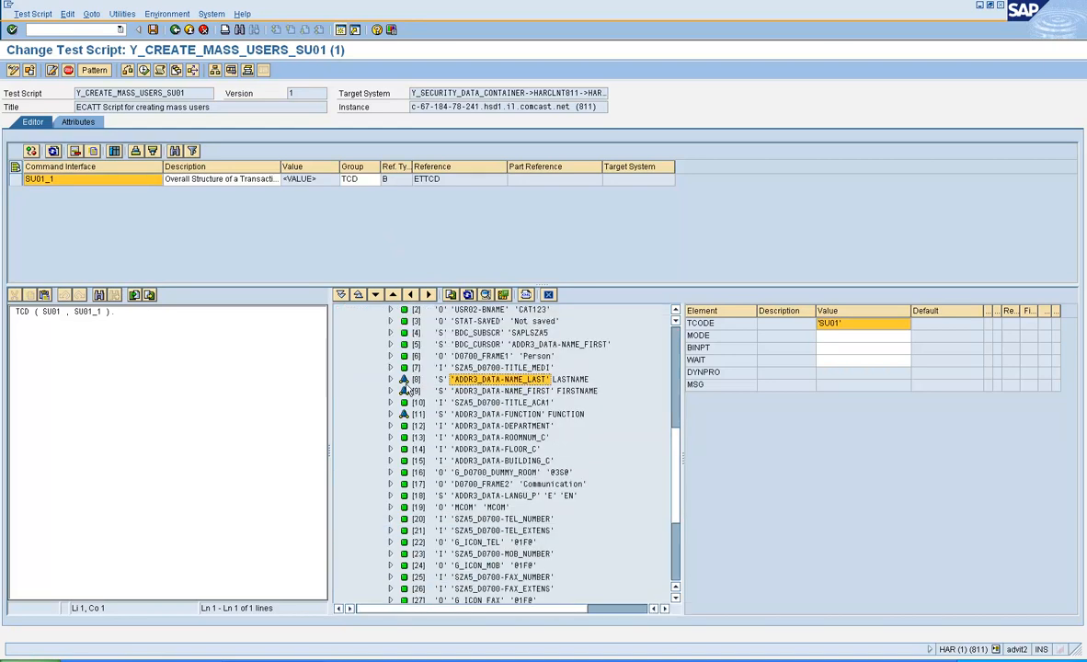
left_click(391, 379)
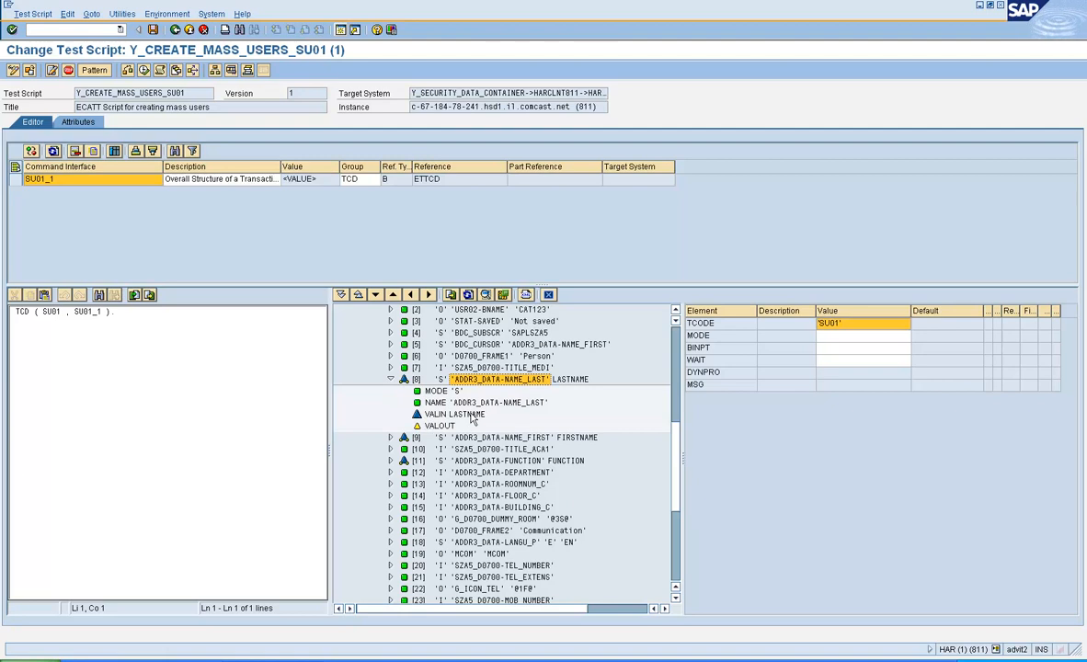
left_click(391, 461)
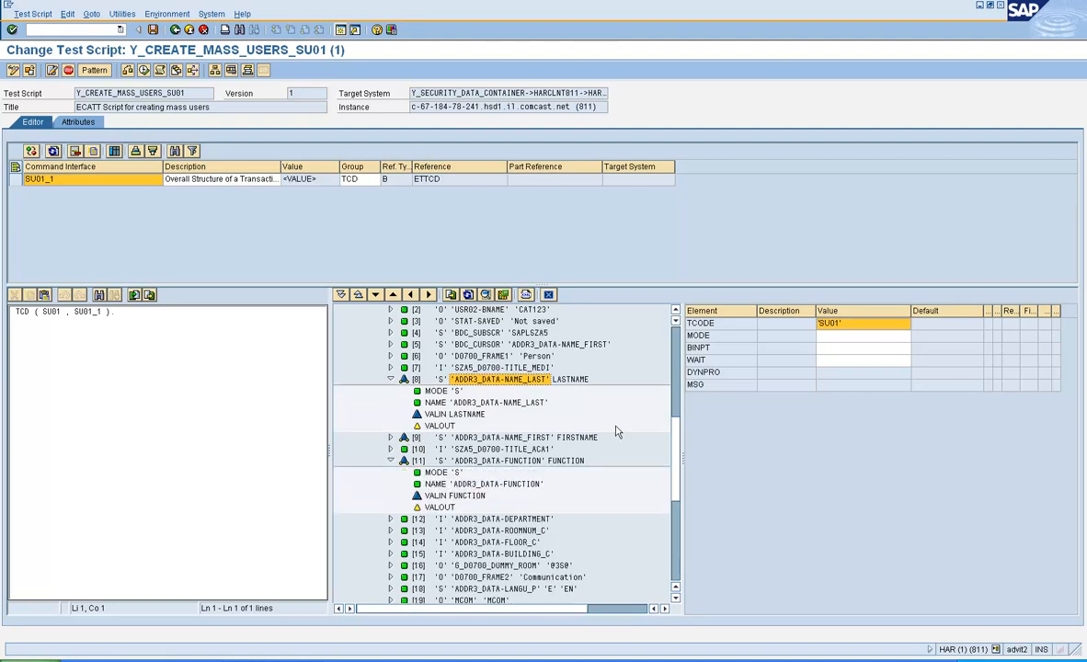
left_click(677, 322)
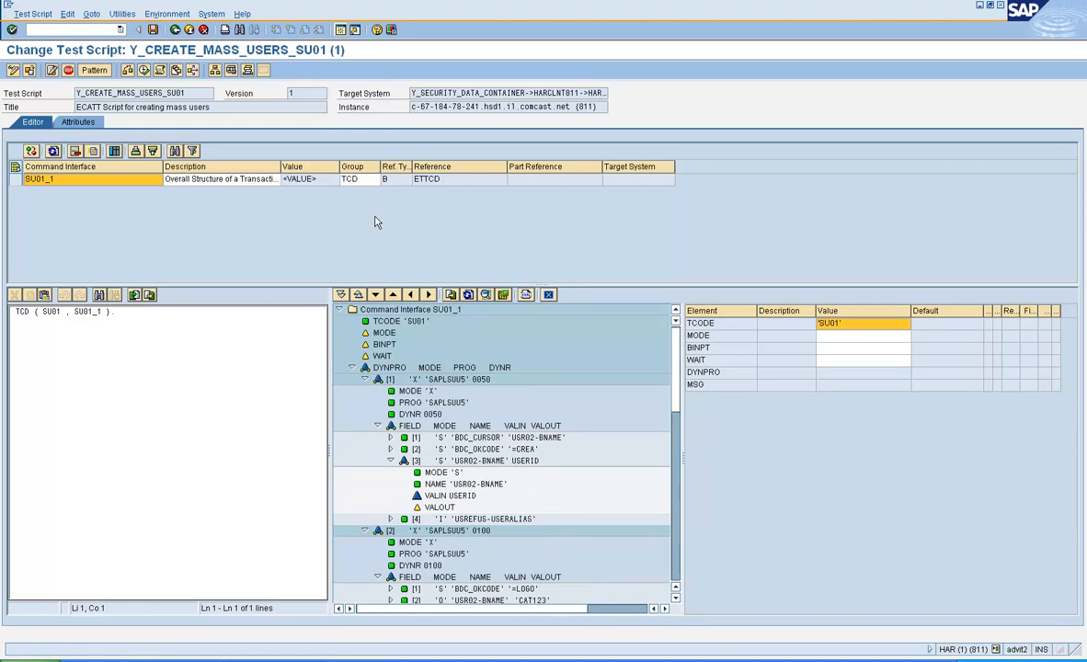
left_click(153, 30)
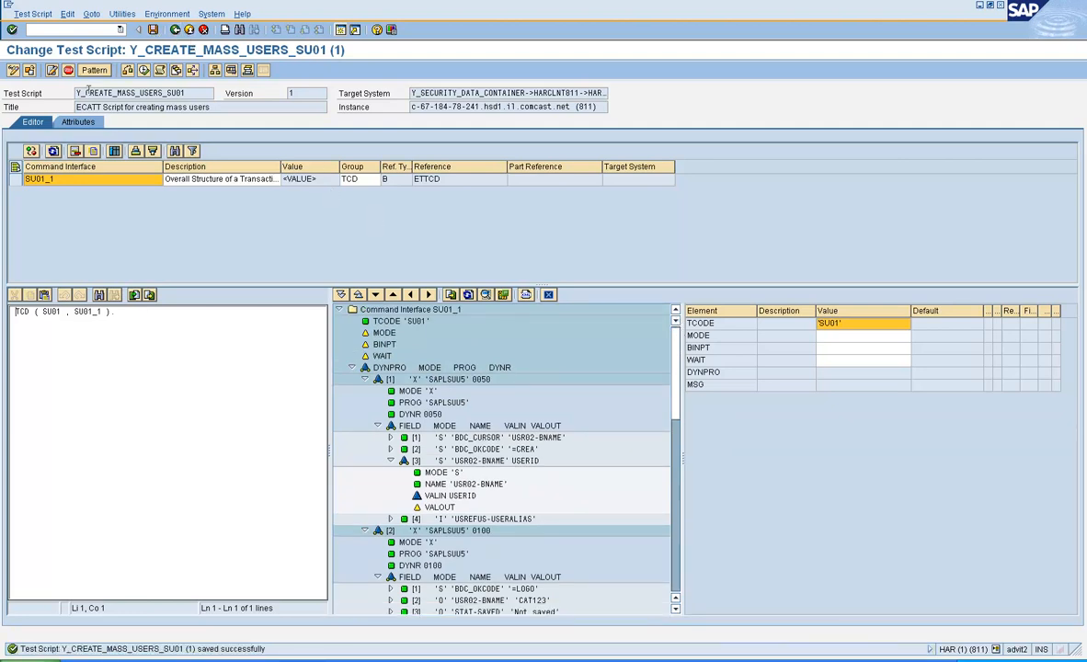
Step: Show the script parameters and set USERID's target system to HARCLNT811
left_click(30, 151)
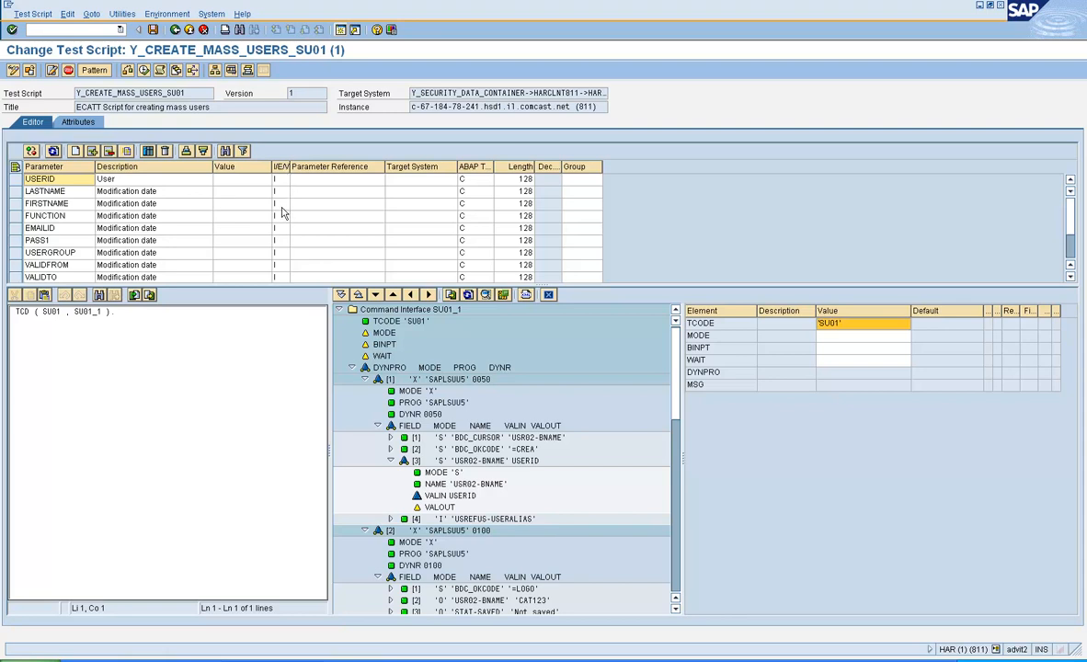
left_click(403, 181)
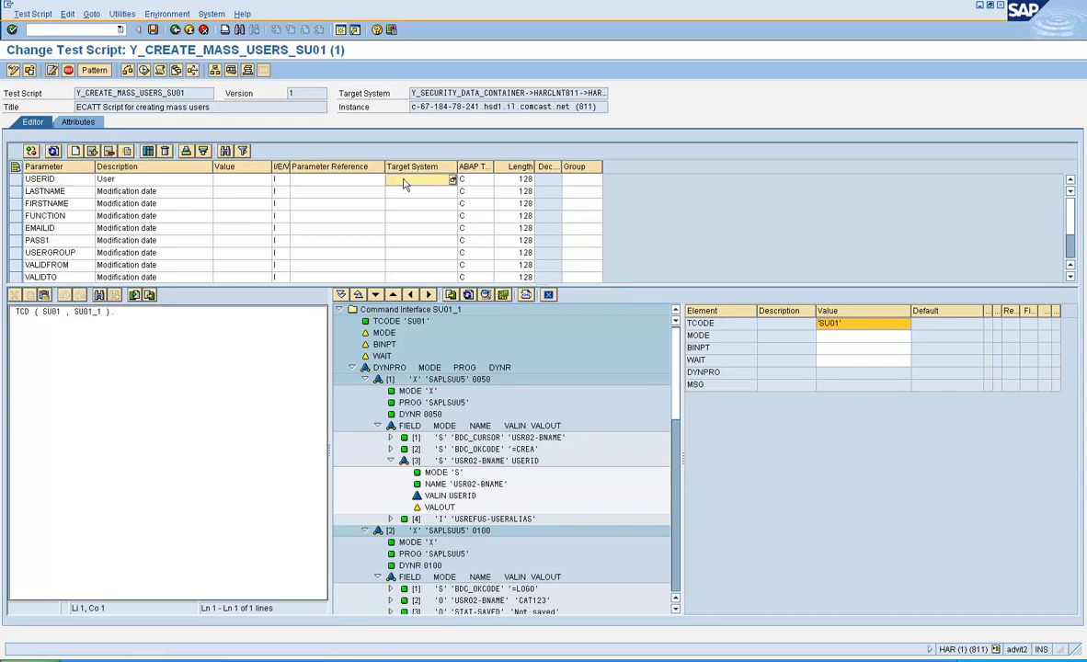
type("HAR")
type("CLIENT")
key("BackSpace")
key("BackSpace")
key("BackSpace")
key("BackSpace")
type("NT811")
key("Tab")
Step: Copy HARCLNT811 into the LASTNAME, FIRSTNAME, FUNCTION and EMAILID target system cells
left_click(434, 196)
left_click(443, 182)
left_click_drag(443, 182, 386, 167)
key("ctrl+c")
key("Down")
key("ctrl+v")
key("Page_Down")
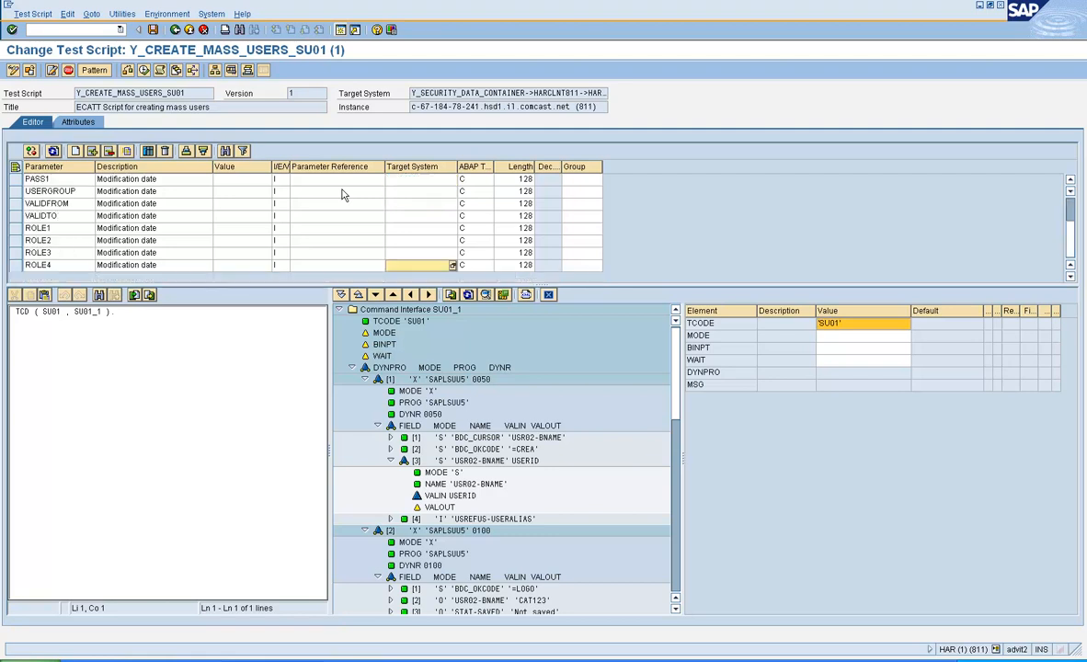
key("Up")
key("Page_Up")
key("Page_Up")
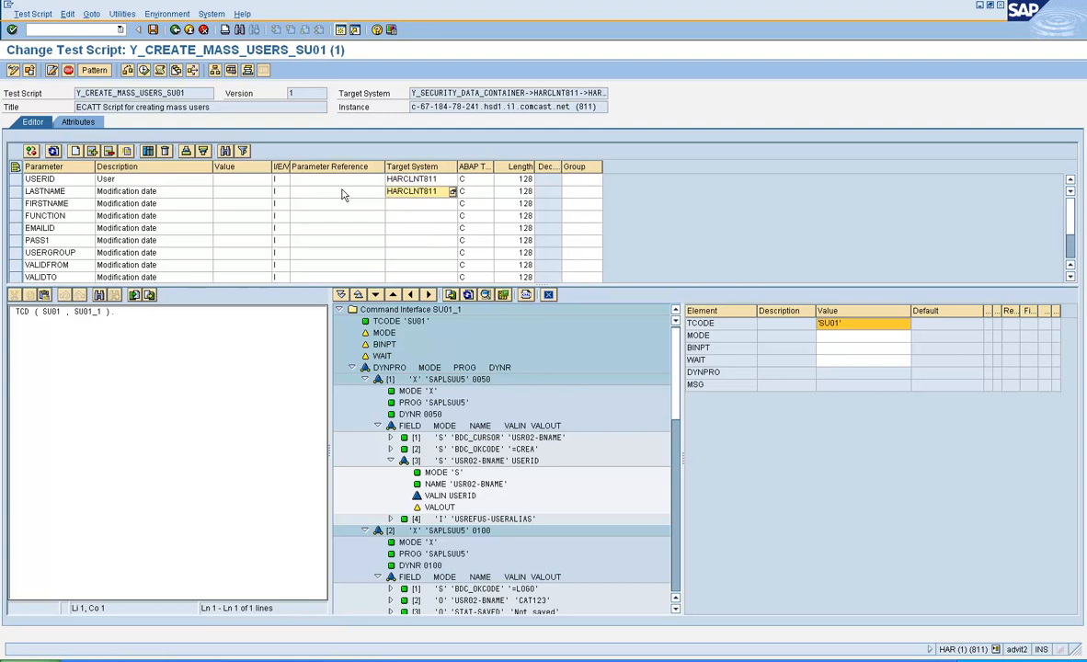
key("ctrl+v")
key("Down")
key("ctrl+v")
key("Down")
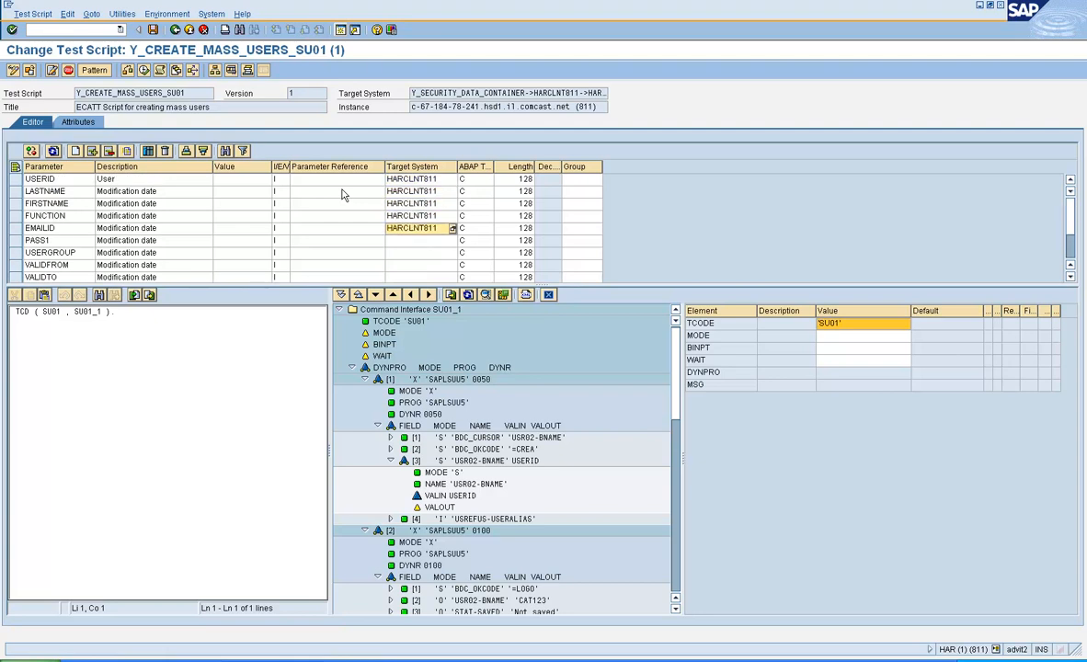
key("ctrl+v")
Step: Paste HARCLNT811 as target system for PASS1, USERGROUP, VALIDFROM, VALIDTO and ROLE1
key("ctrl+Down")
key("Up")
key("Page_Up")
key("Page_Up")
key("Down")
key("ctrl+v")
key("Down")
key("ctrl+v")
key("Down")
key("ctrl+v")
key("Down")
key("ctrl+v")
key("Down")
key("ctrl+v")
Step: Paste HARCLNT811 for ROLE2, ROLE3 and ROLE4, then save the script
key("Down")
key("ctrl+v")
key("Down")
key("ctrl+v")
key("Down")
key("ctrl+v")
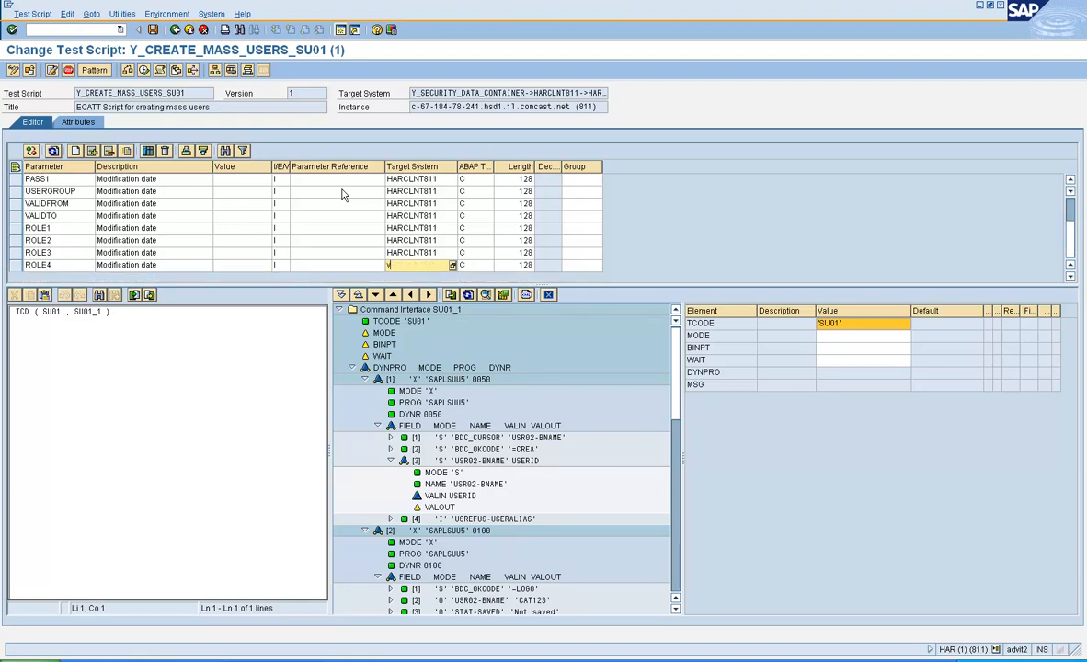
key("ctrl+v")
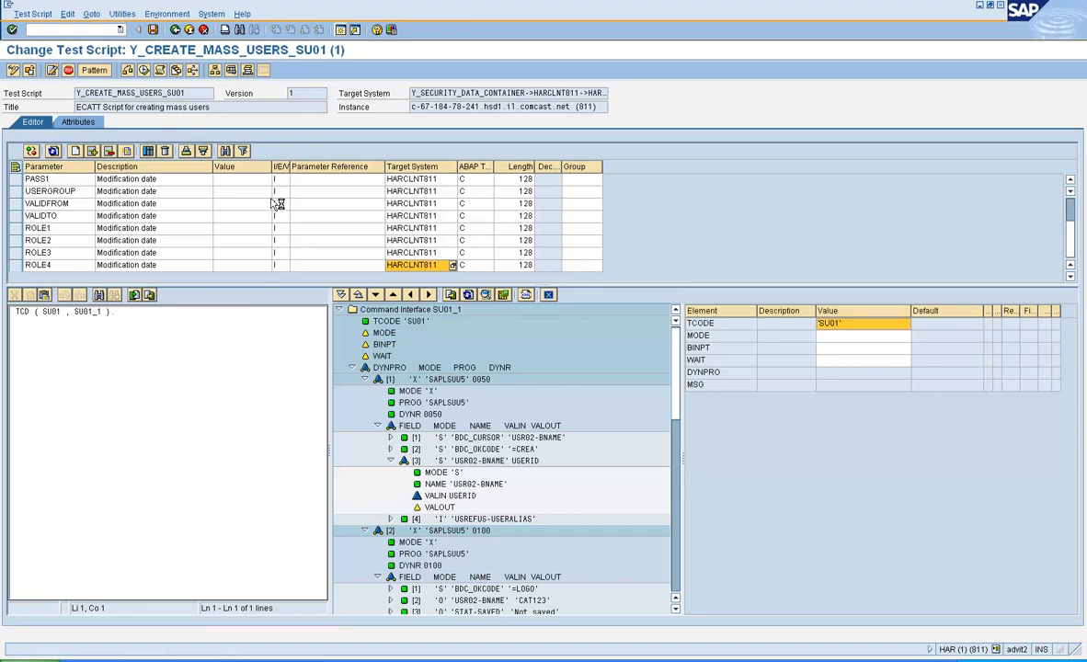
key("ctrl+s")
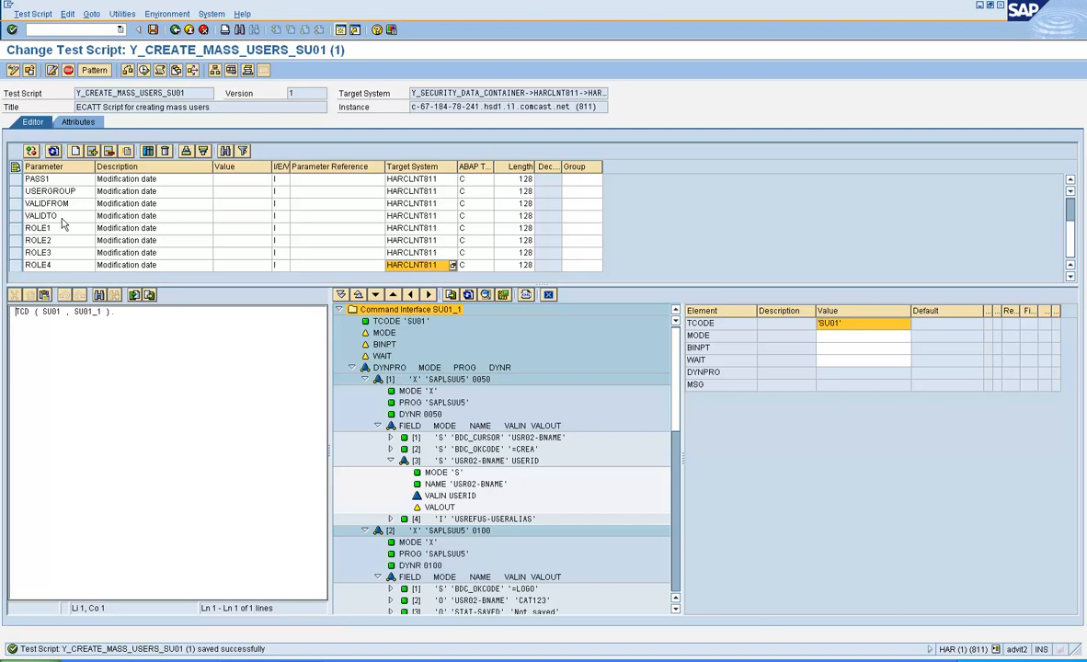
Step: Save the script, return to the eCATT initial screen and select Test Data
left_click(155, 33)
left_click(174, 30)
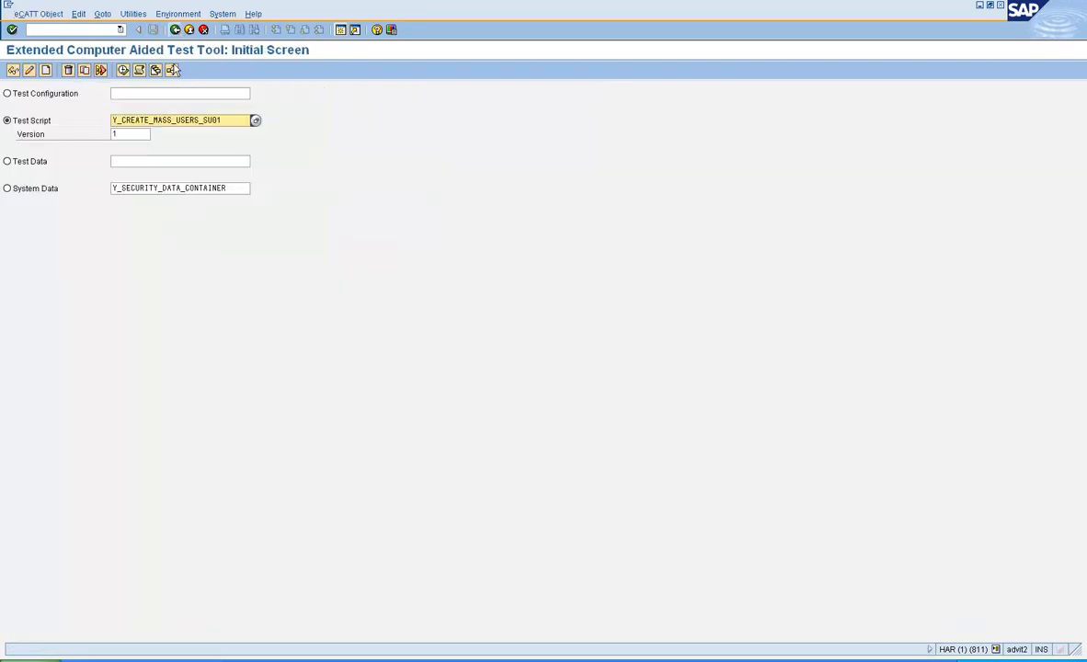
left_click(34, 163)
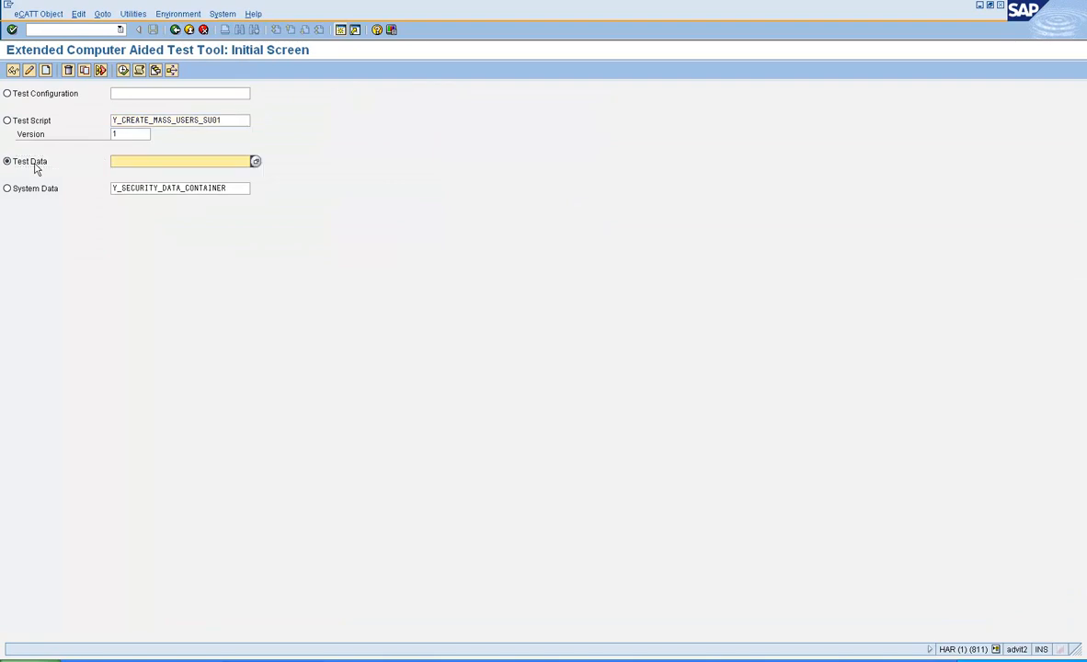